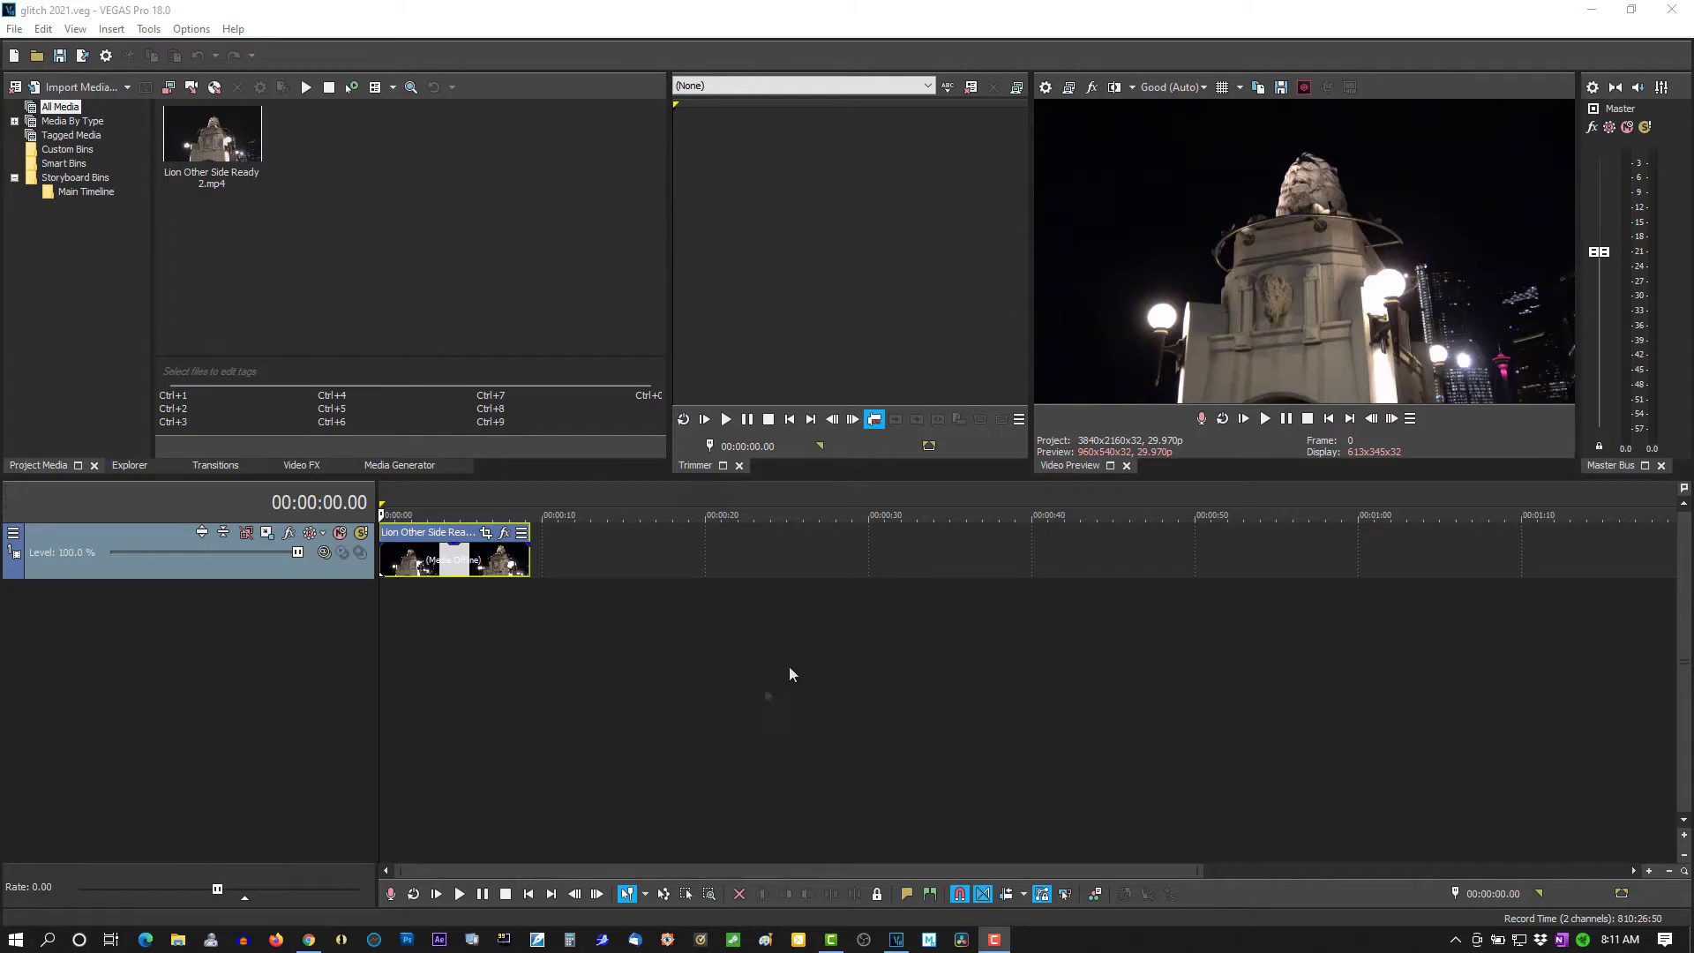
- Leave preview quality at Good (Auto) and bring up the lion track's context menu
{"action": "left_click", "coordinate": [1155, 87]}
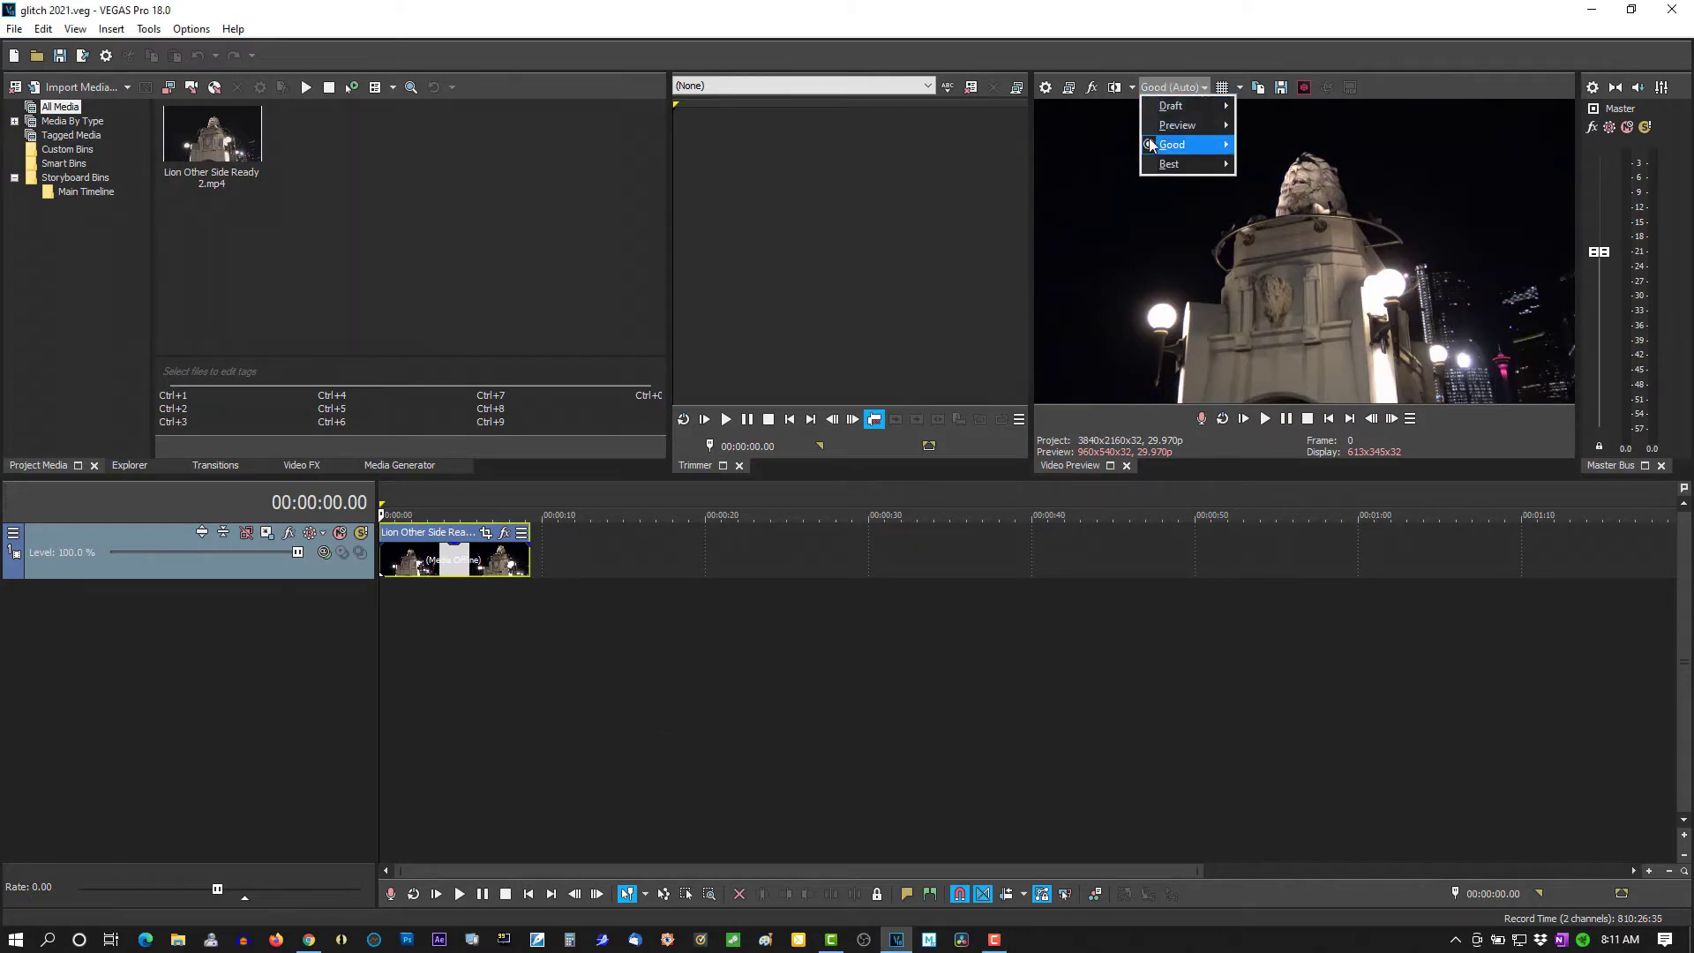
{"action": "left_click", "coordinate": [1159, 88]}
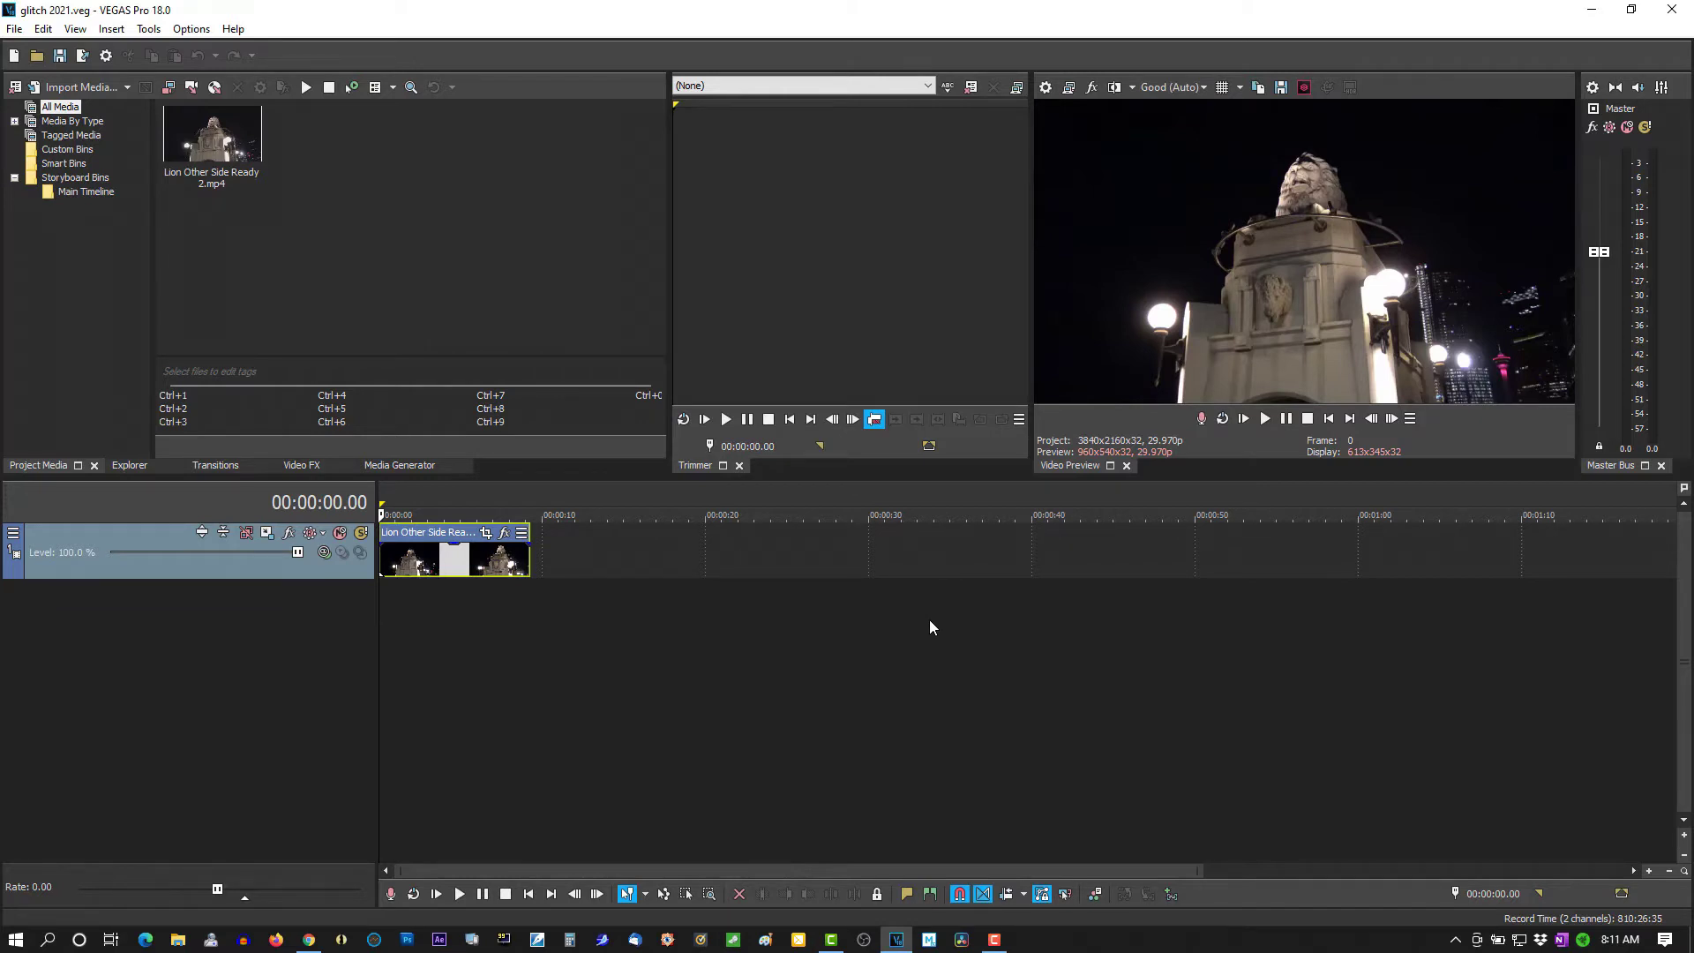
{"action": "right_click", "coordinate": [584, 561]}
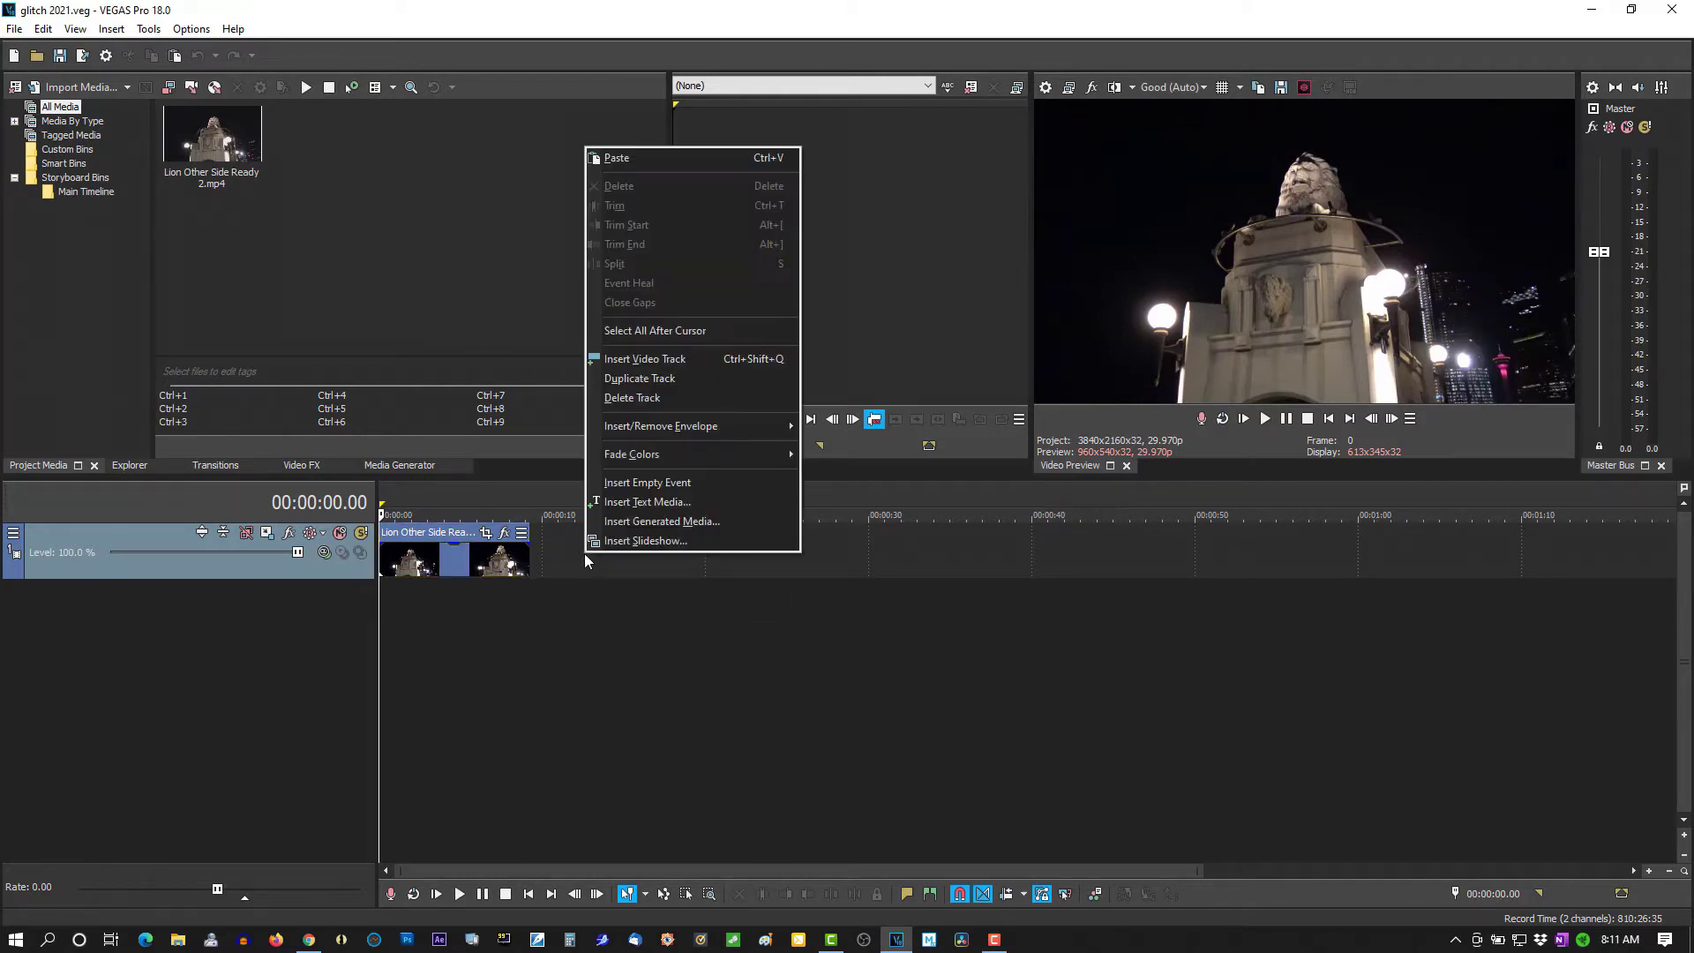
- Duplicate the lion clip's track, then insert an empty video track above, making three tracks
{"action": "left_click", "coordinate": [636, 379]}
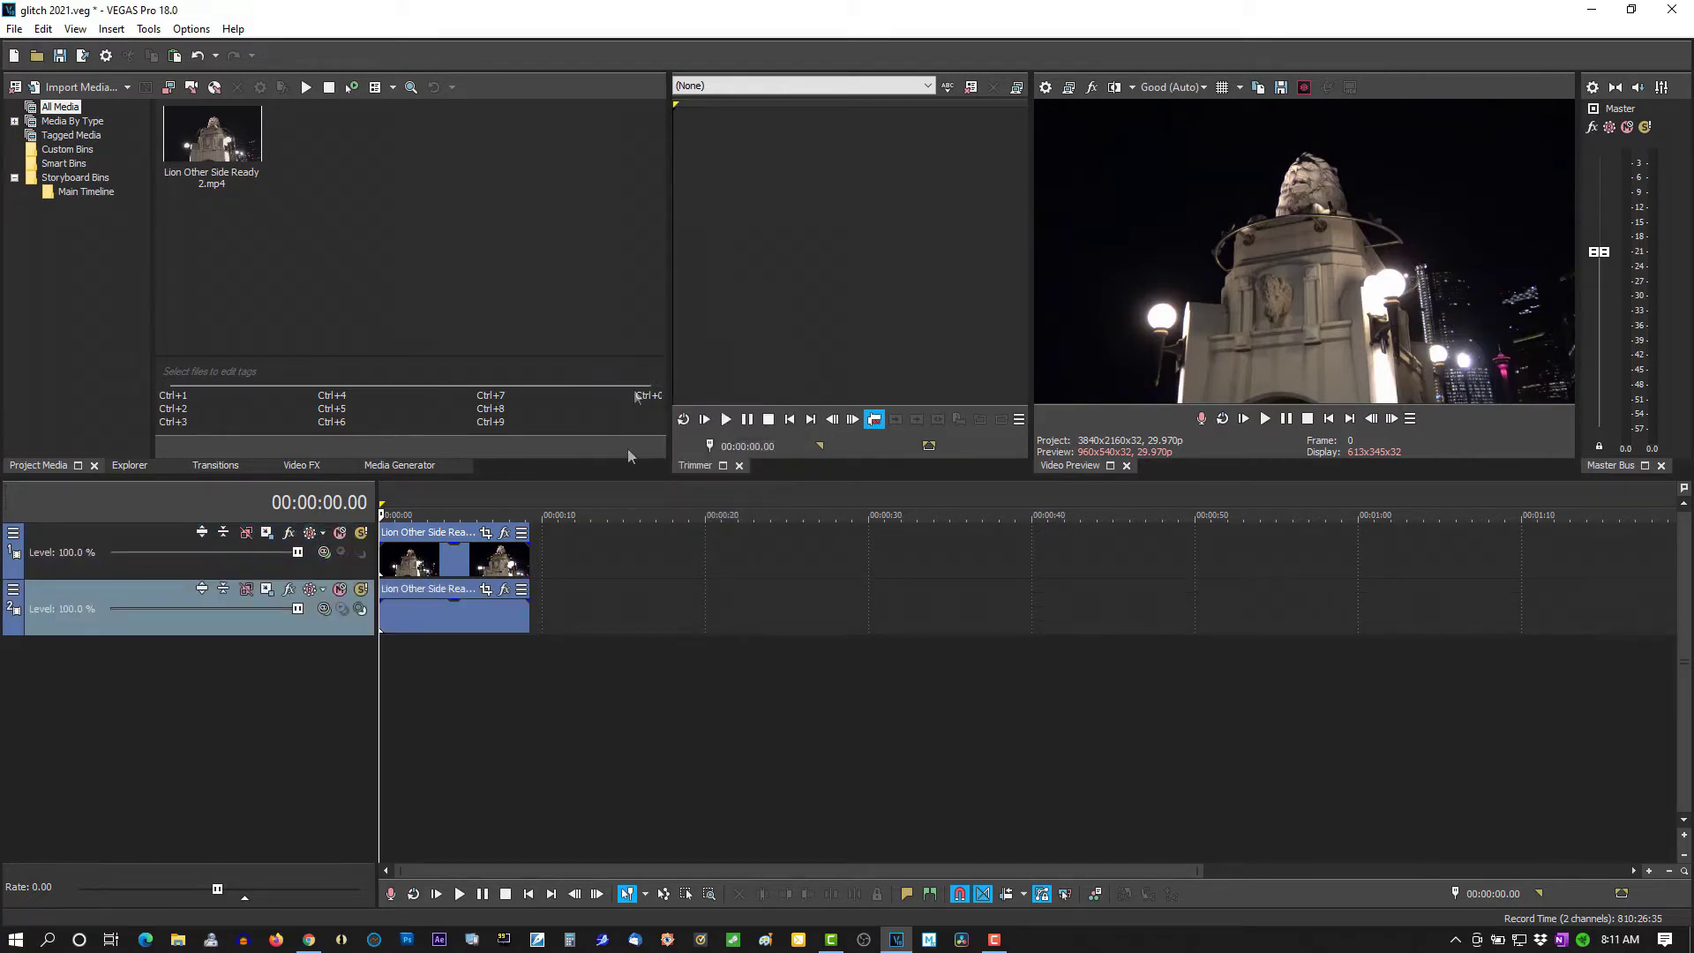
{"action": "right_click", "coordinate": [569, 554]}
{"action": "left_click", "coordinate": [622, 353]}
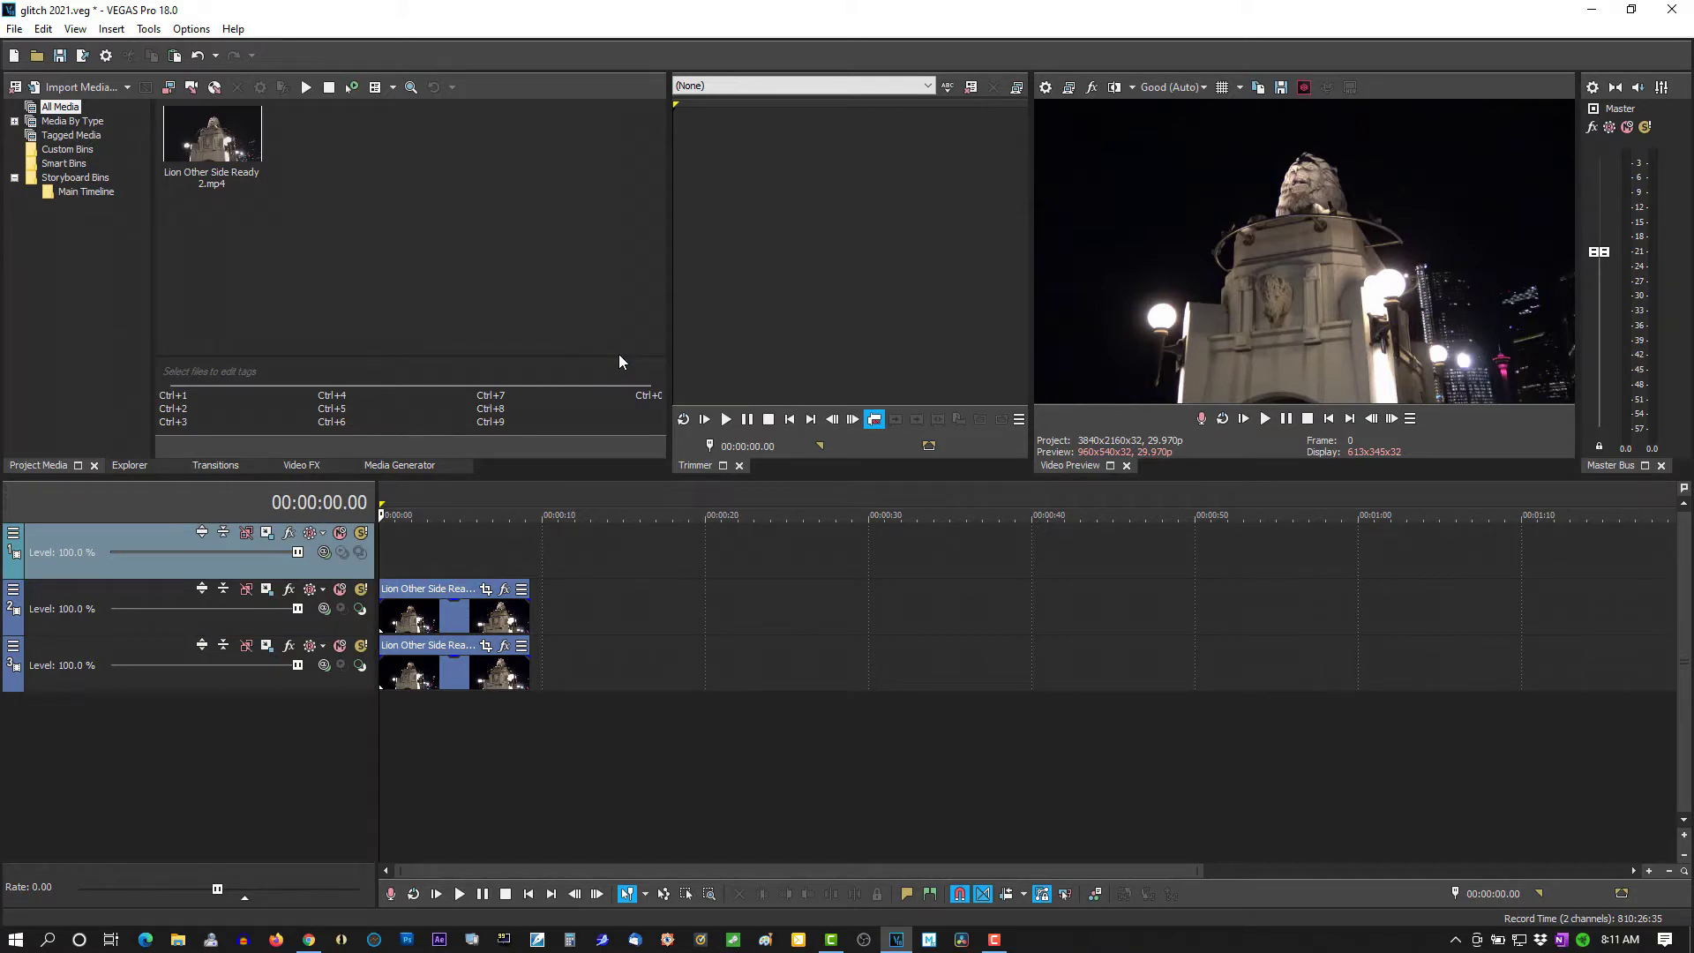
- Place an SMPTE Bars (NTSC) test pattern from Media Generators onto the empty top track
{"action": "left_click", "coordinate": [413, 465]}
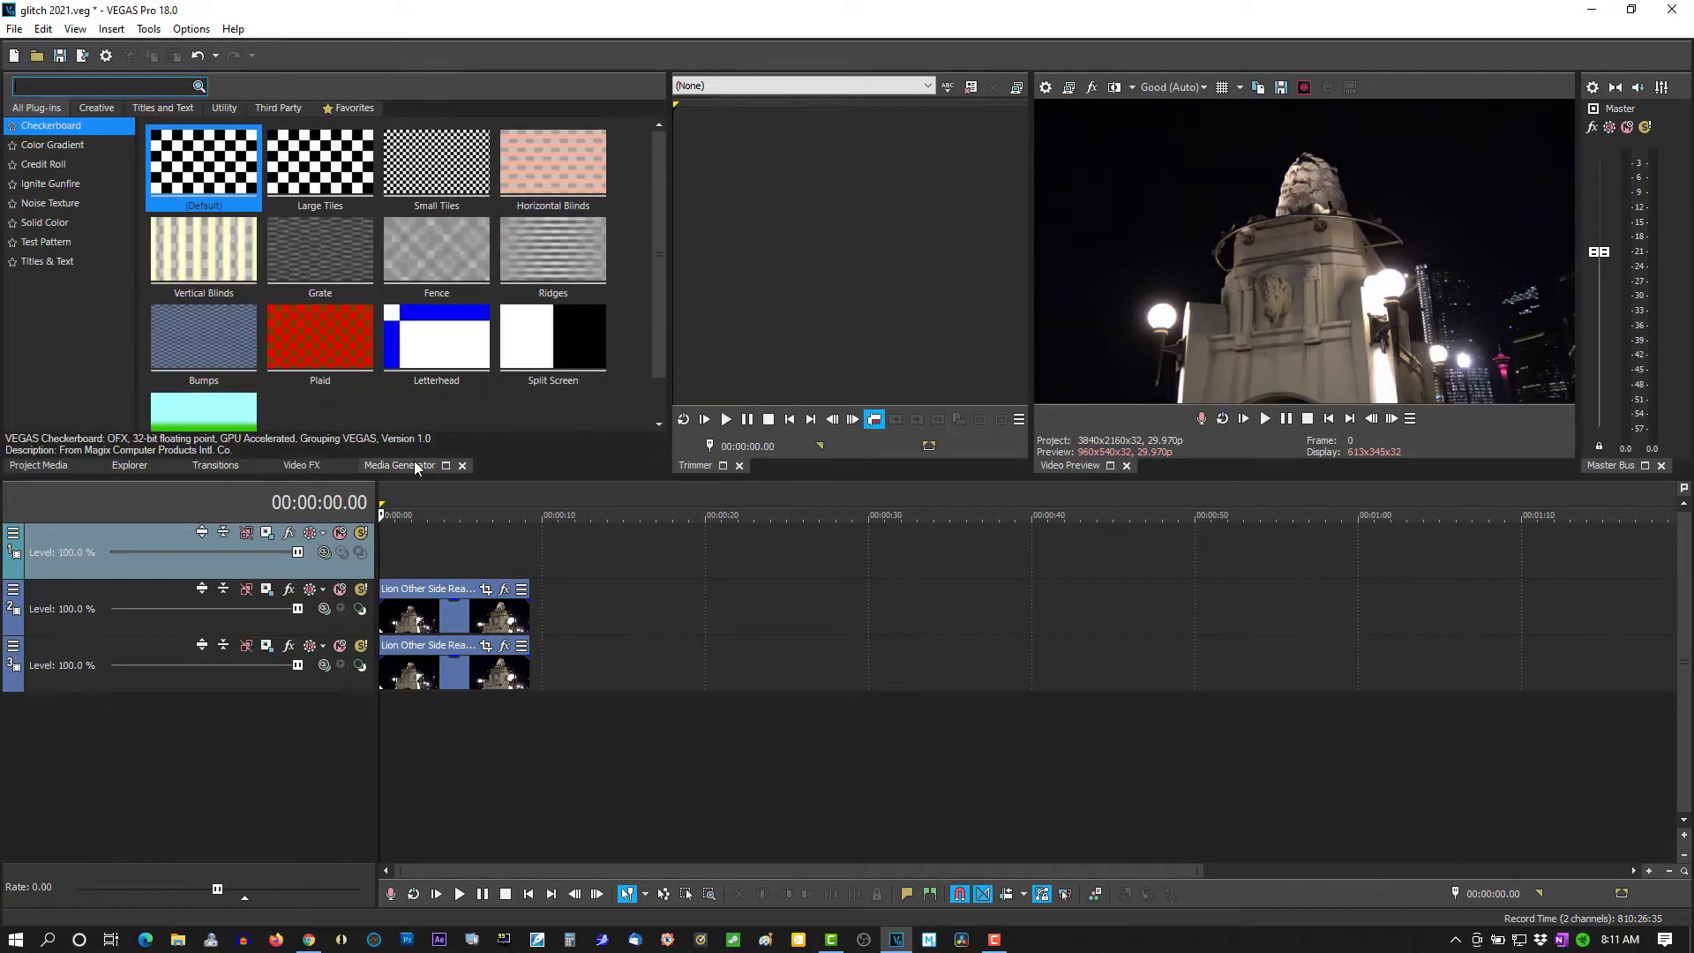
{"action": "left_click", "coordinate": [62, 245]}
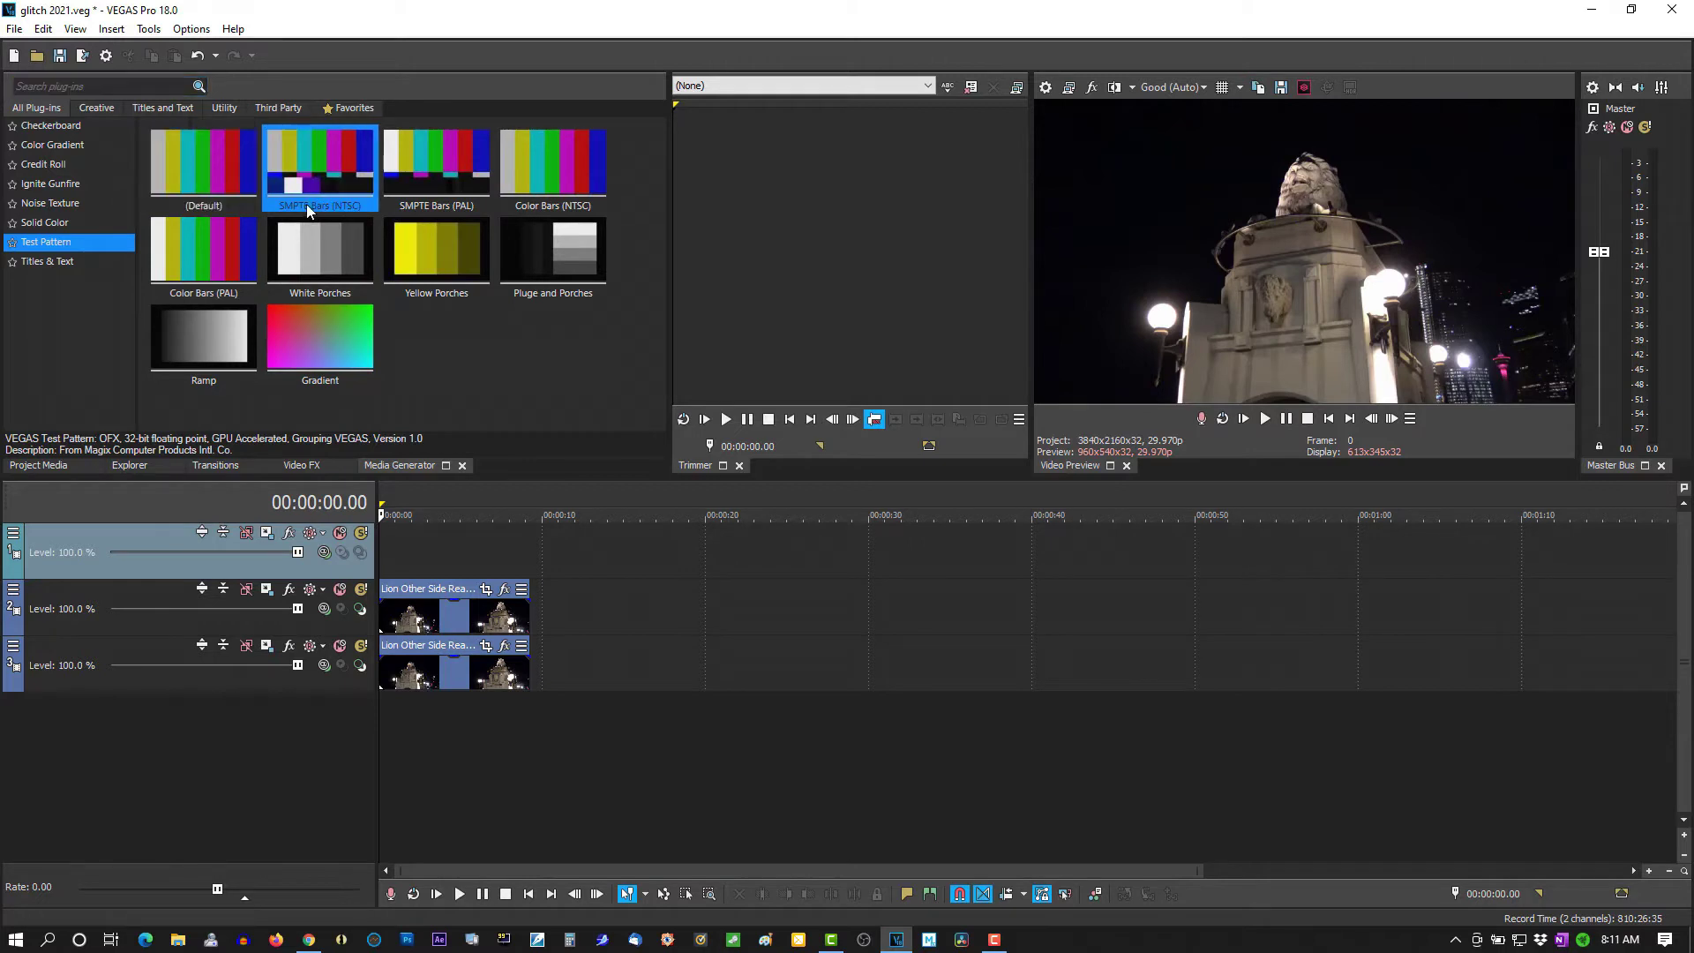
{"action": "left_click_drag", "start_coordinate": [317, 251], "coordinate": [385, 555]}
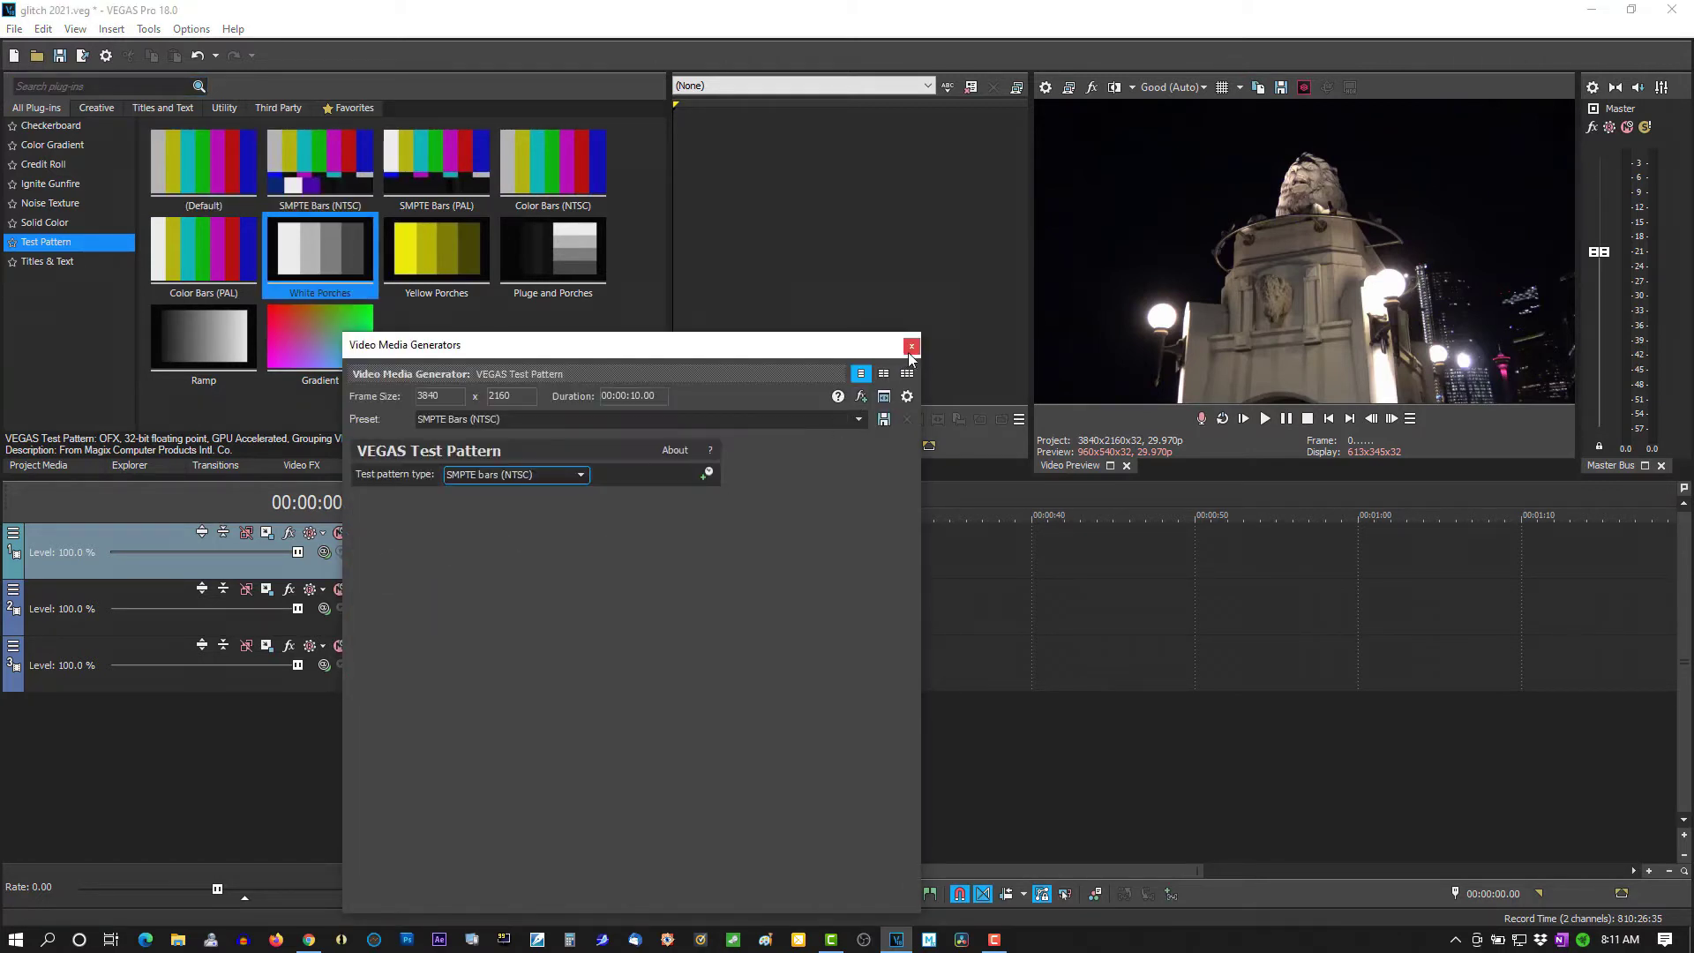
{"action": "left_click", "coordinate": [912, 347]}
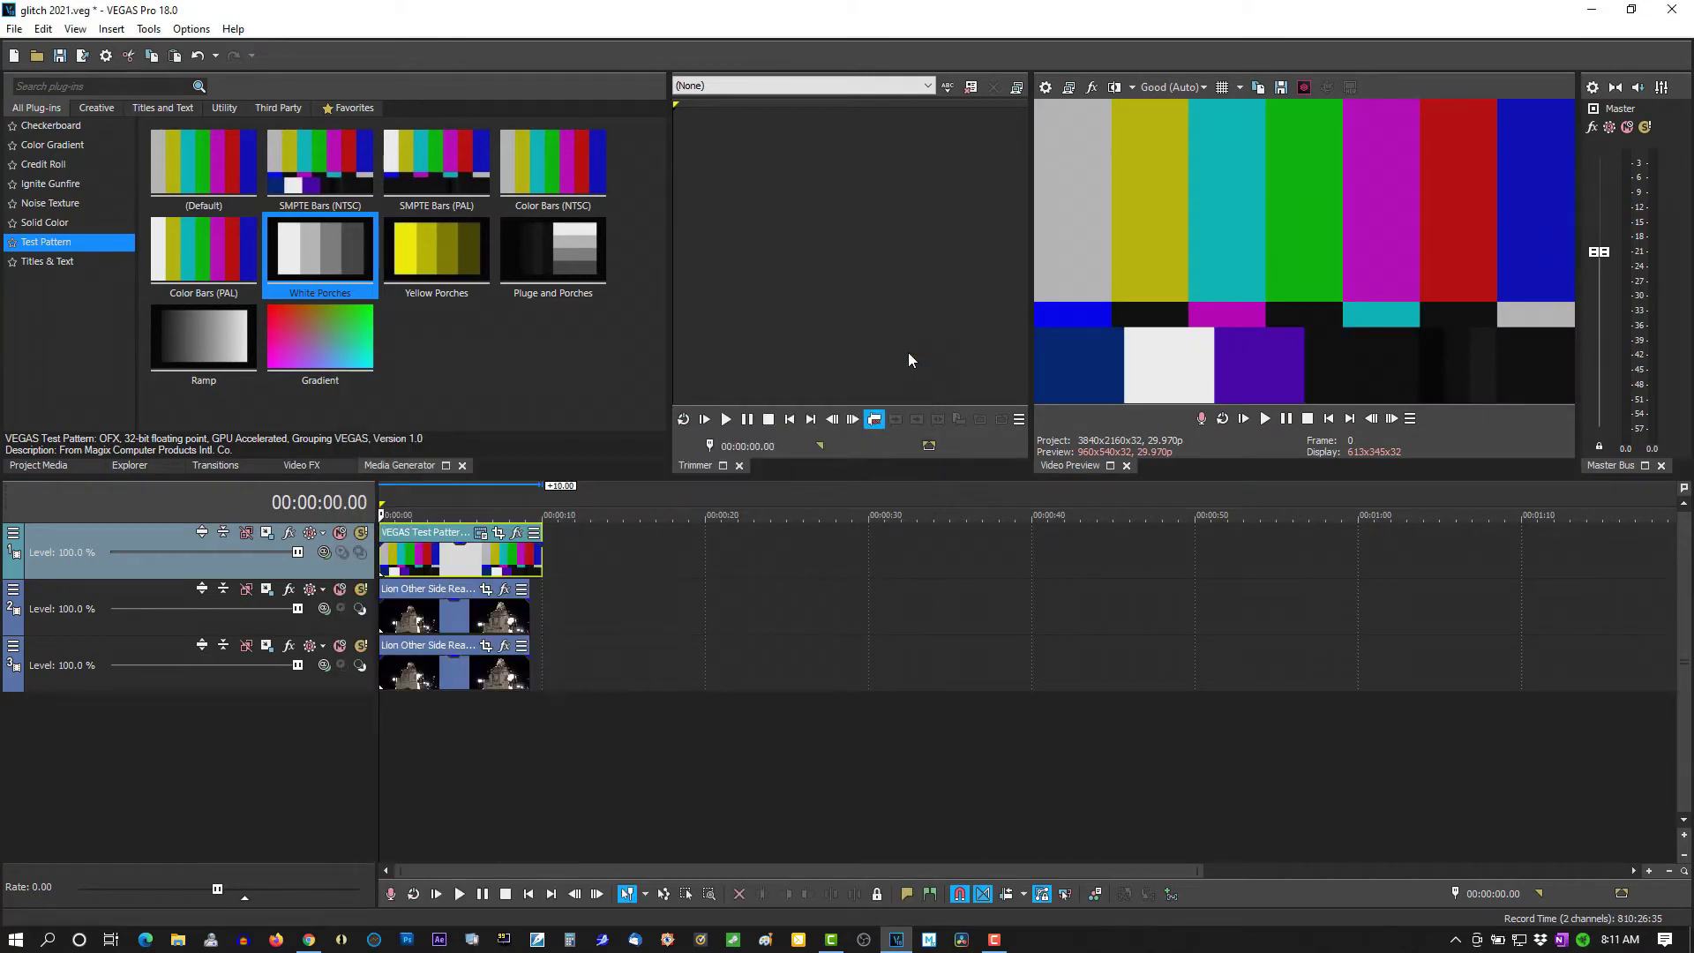
{"action": "left_click", "coordinate": [297, 470]}
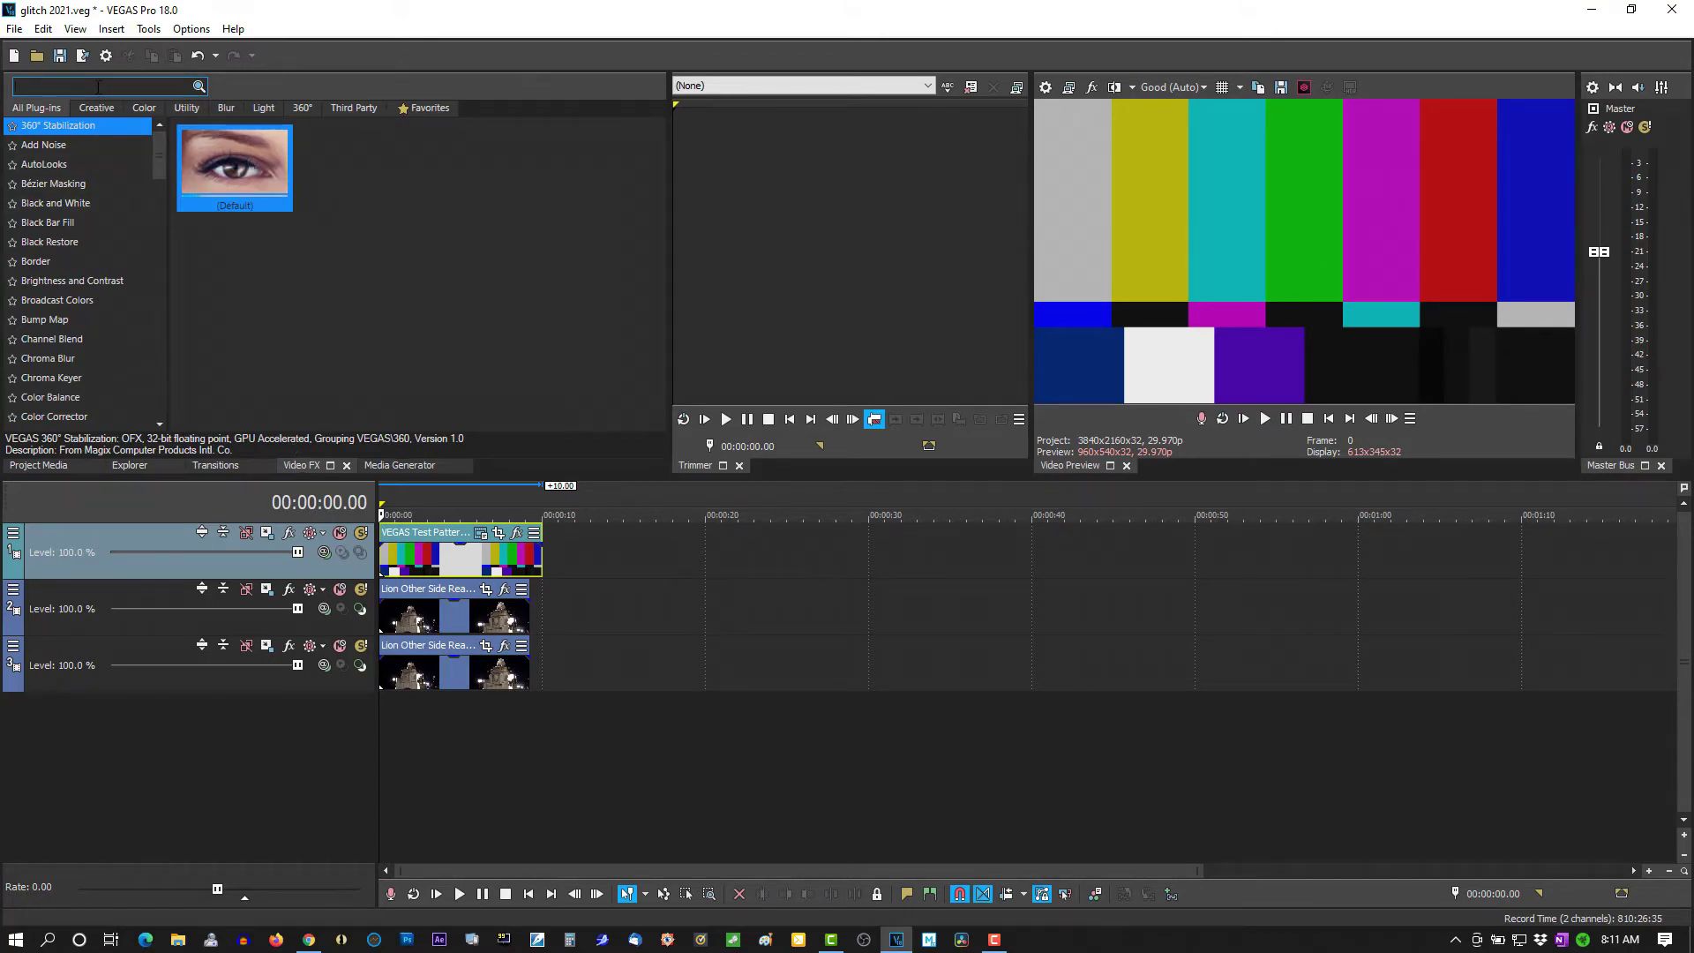
- Apply TV Simulator (Reset to None) to the test pattern, with line and vertical sync at 0
{"action": "type", "text": "tv"}
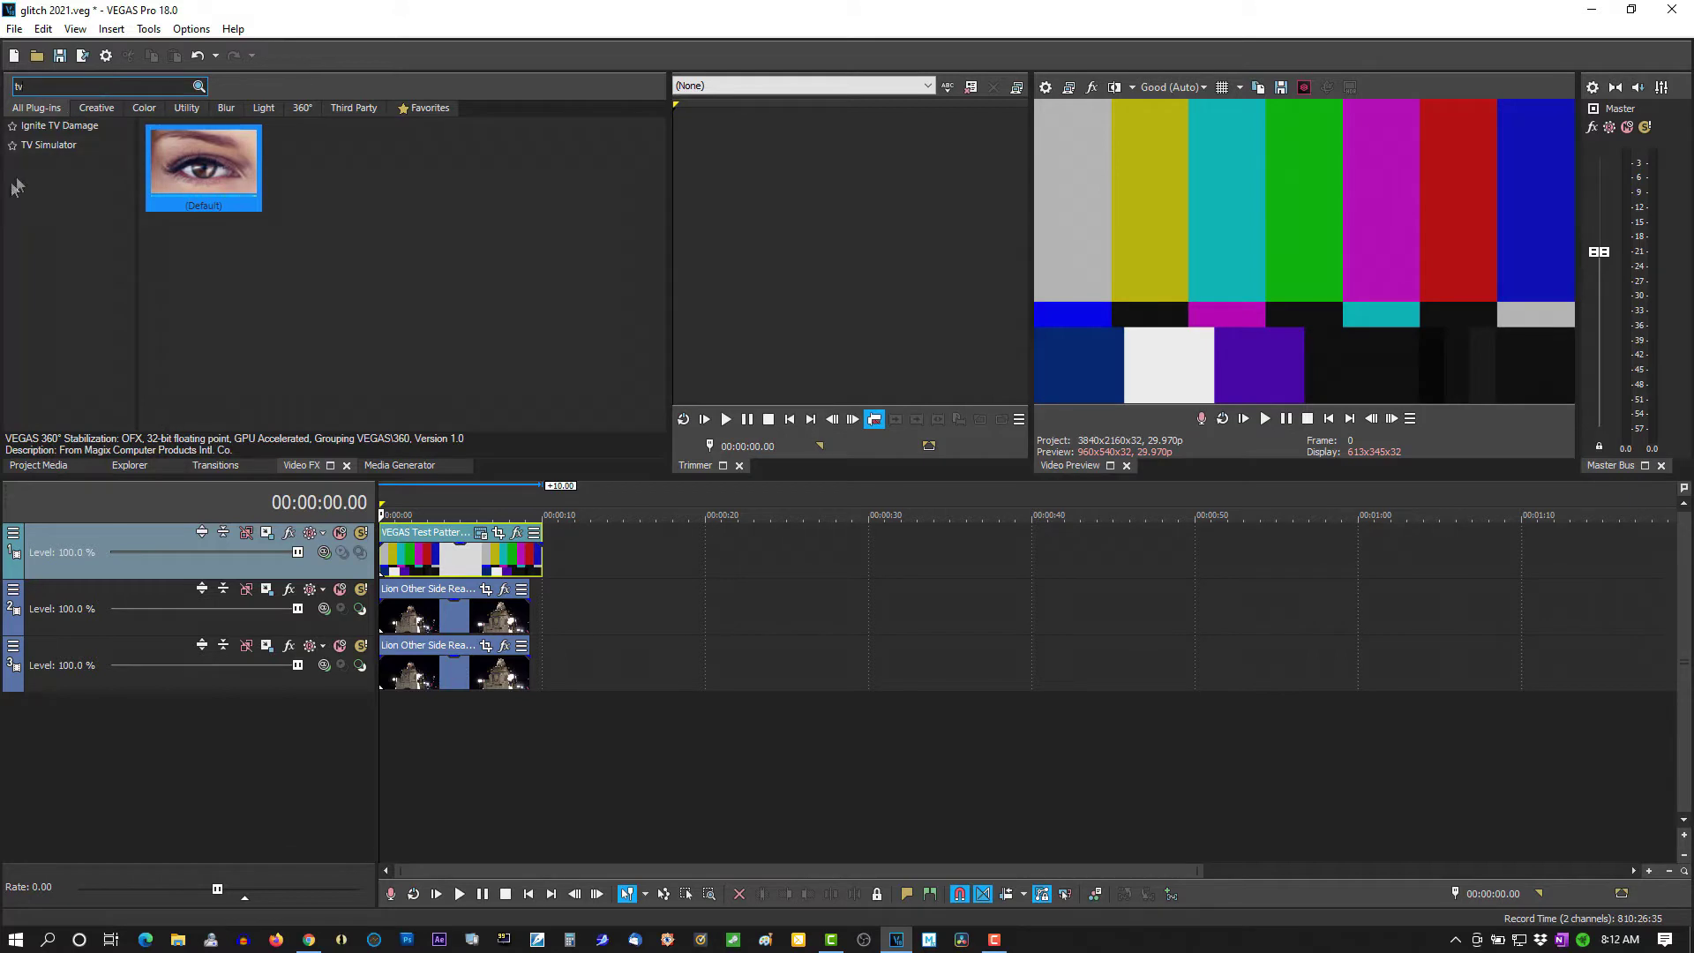
{"action": "left_click", "coordinate": [52, 147]}
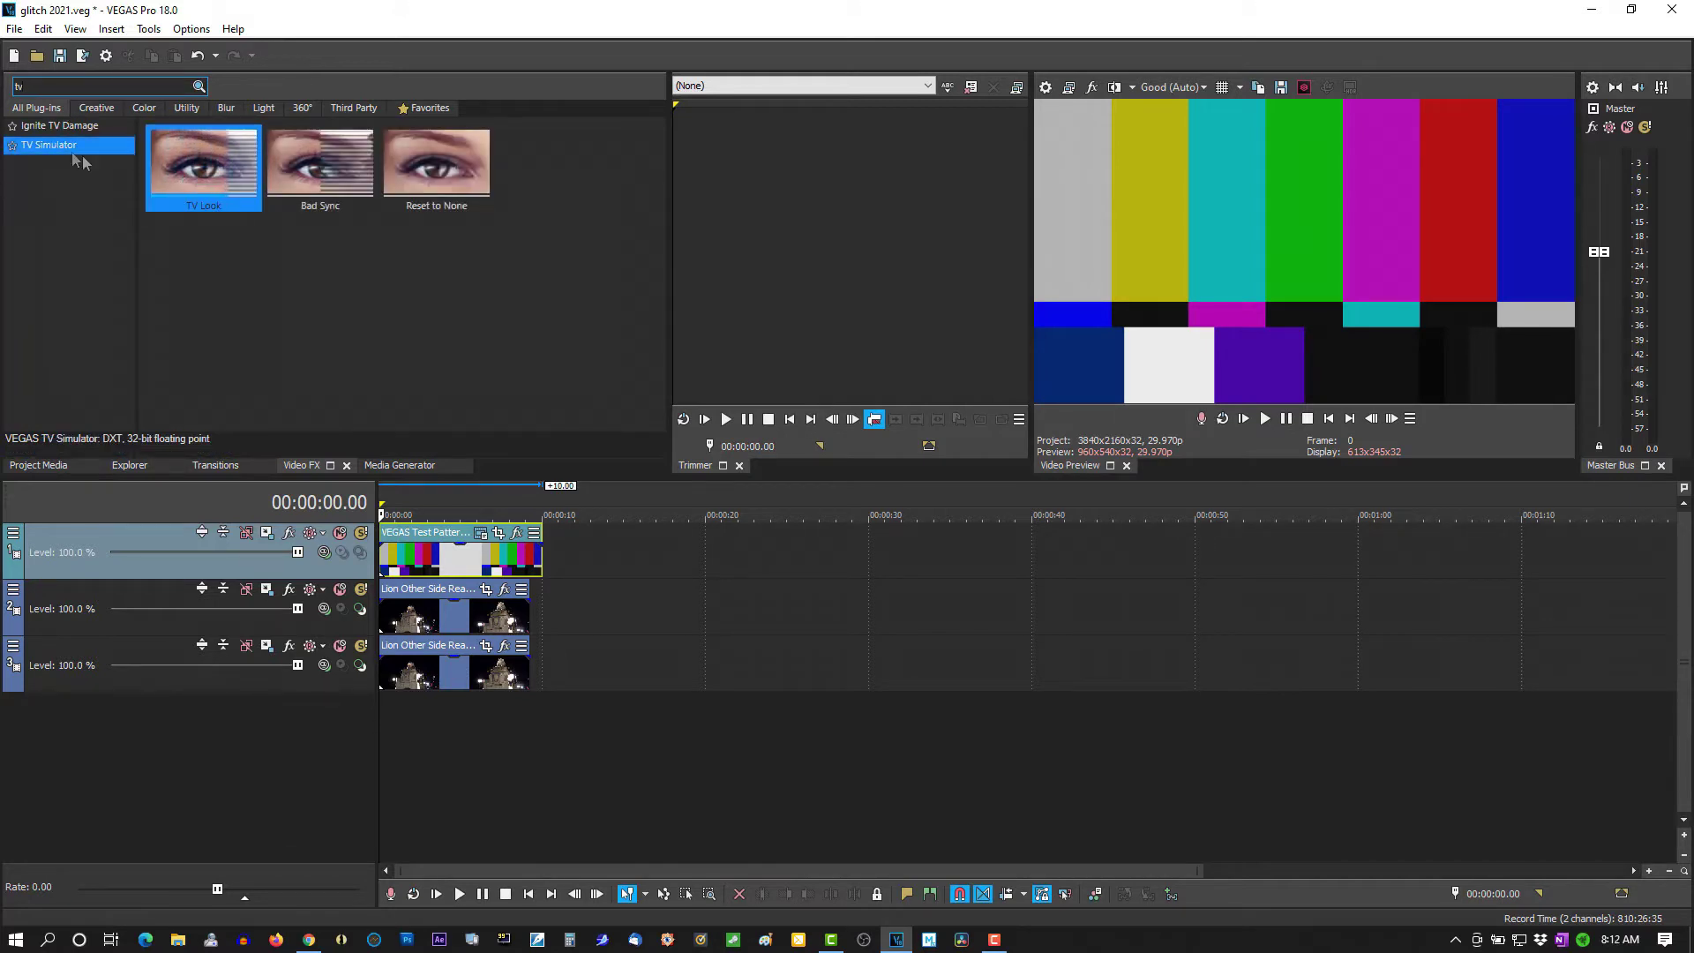
{"action": "left_click", "coordinate": [440, 190]}
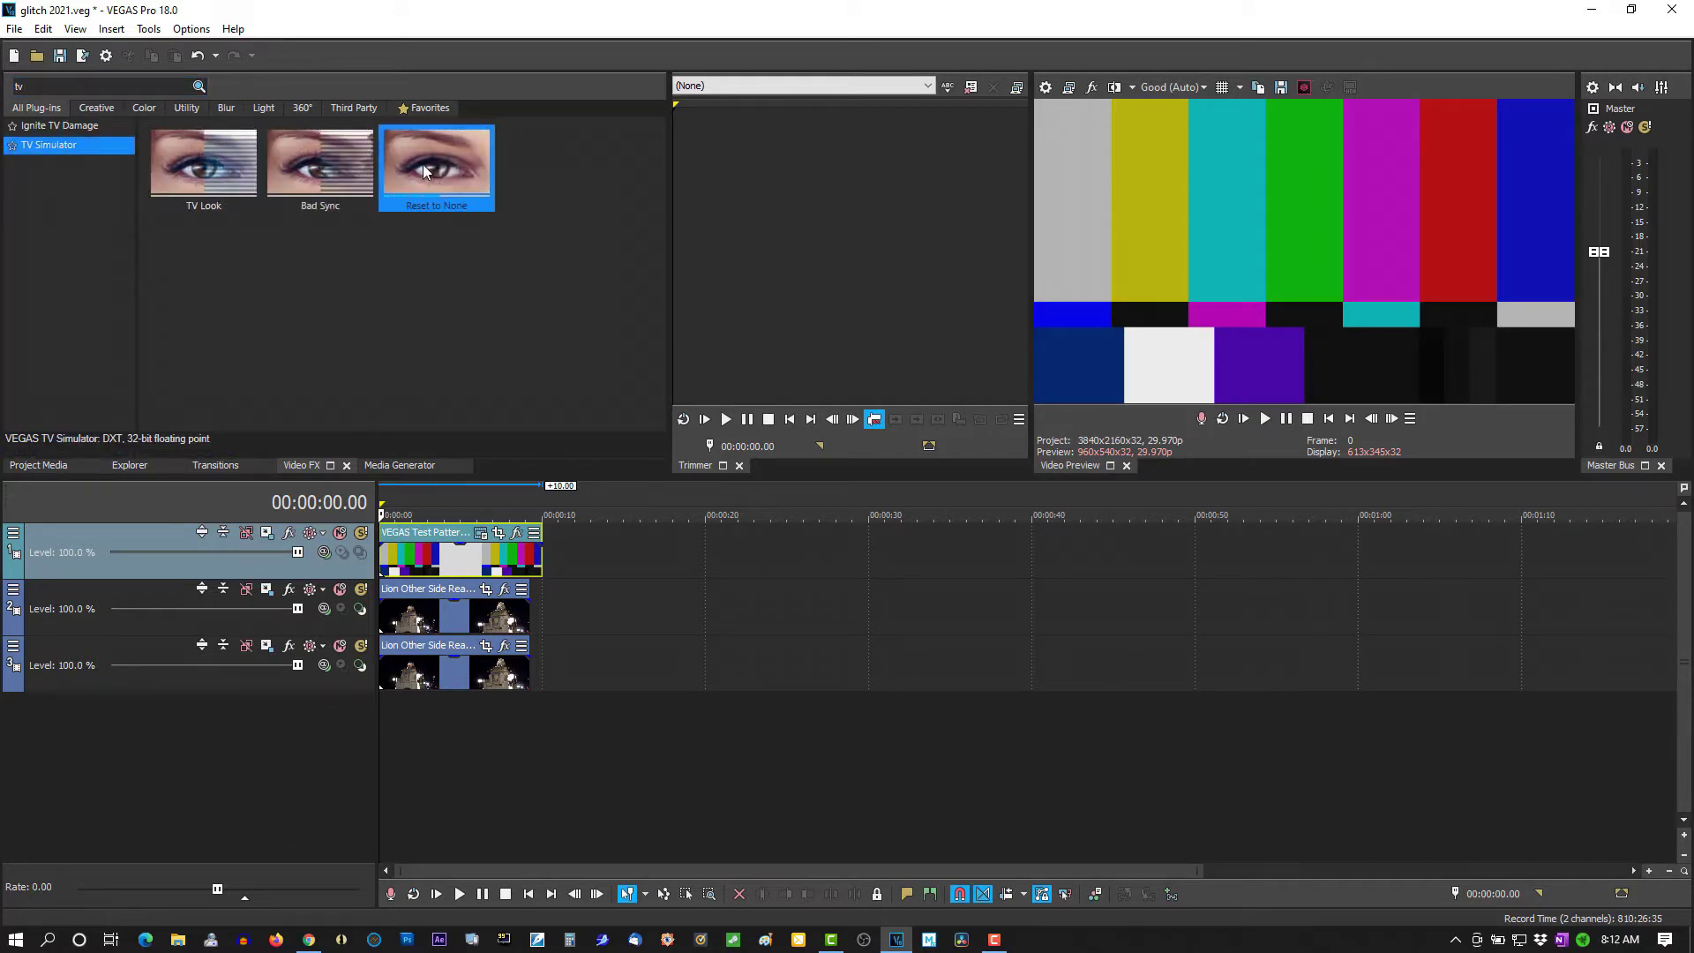
{"action": "left_click_drag", "start_coordinate": [421, 127], "coordinate": [421, 559]}
{"action": "mouse_move", "coordinate": [414, 446]}
{"action": "left_mouse_down"}
{"action": "mouse_move", "coordinate": [568, 446]}
{"action": "mouse_move", "coordinate": [414, 454]}
{"action": "left_mouse_up"}
{"action": "left_click_drag", "start_coordinate": [565, 427], "coordinate": [413, 425]}
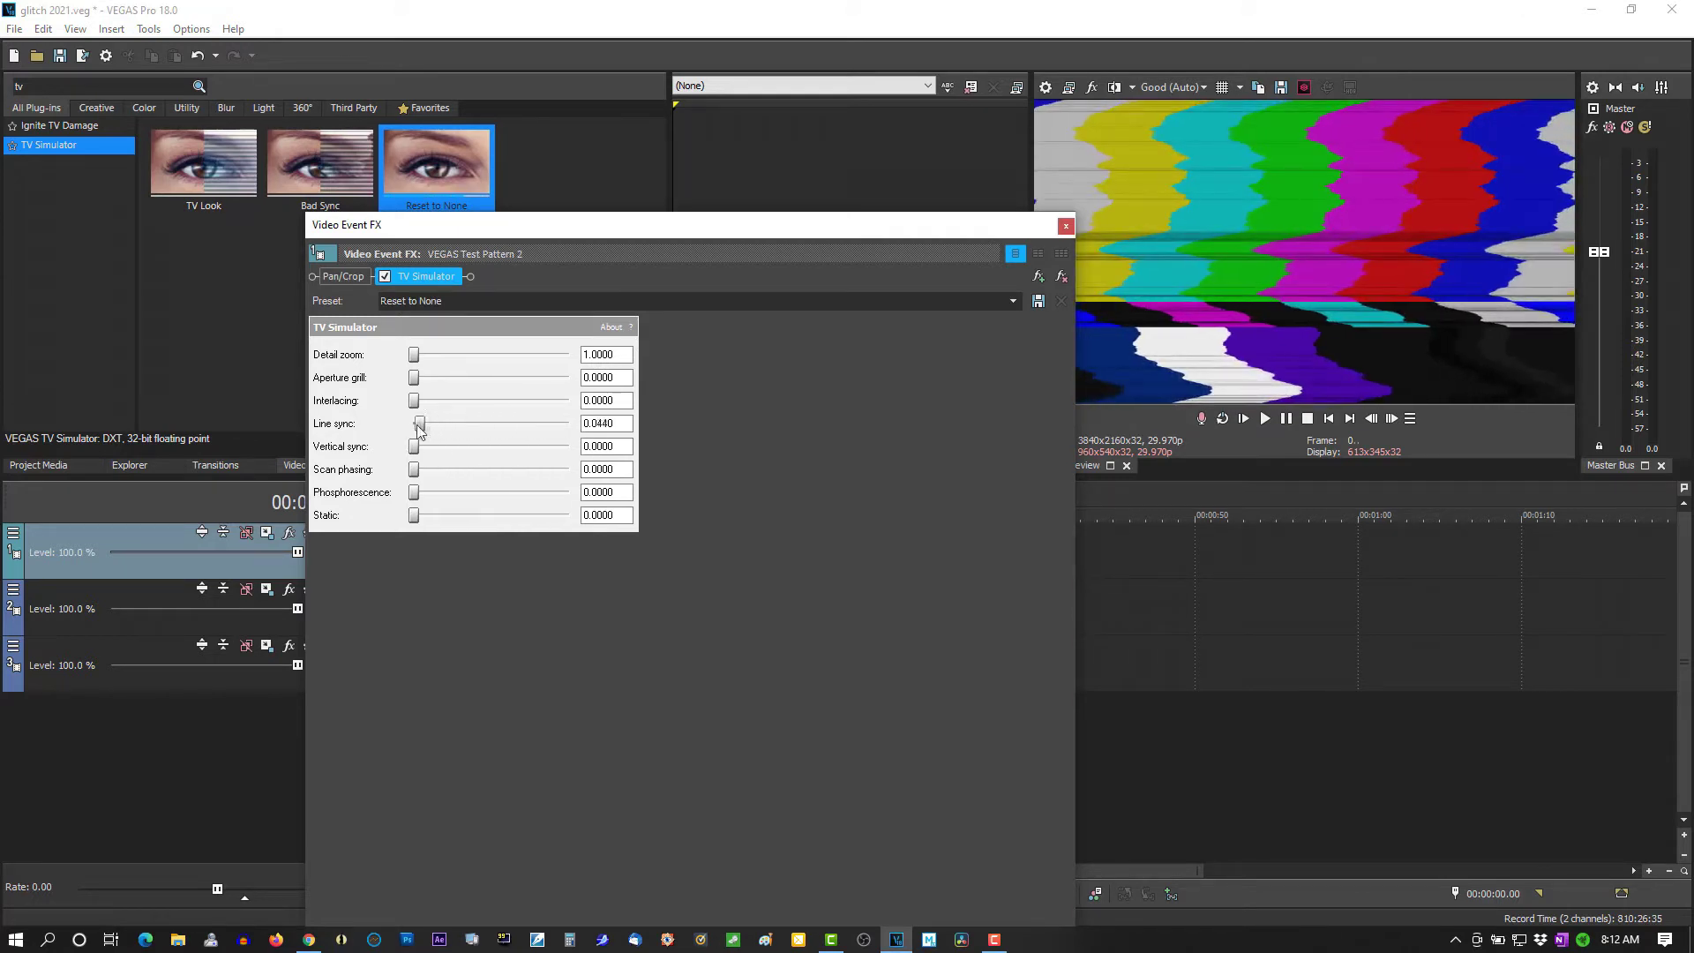
{"action": "left_click", "coordinate": [1063, 227]}
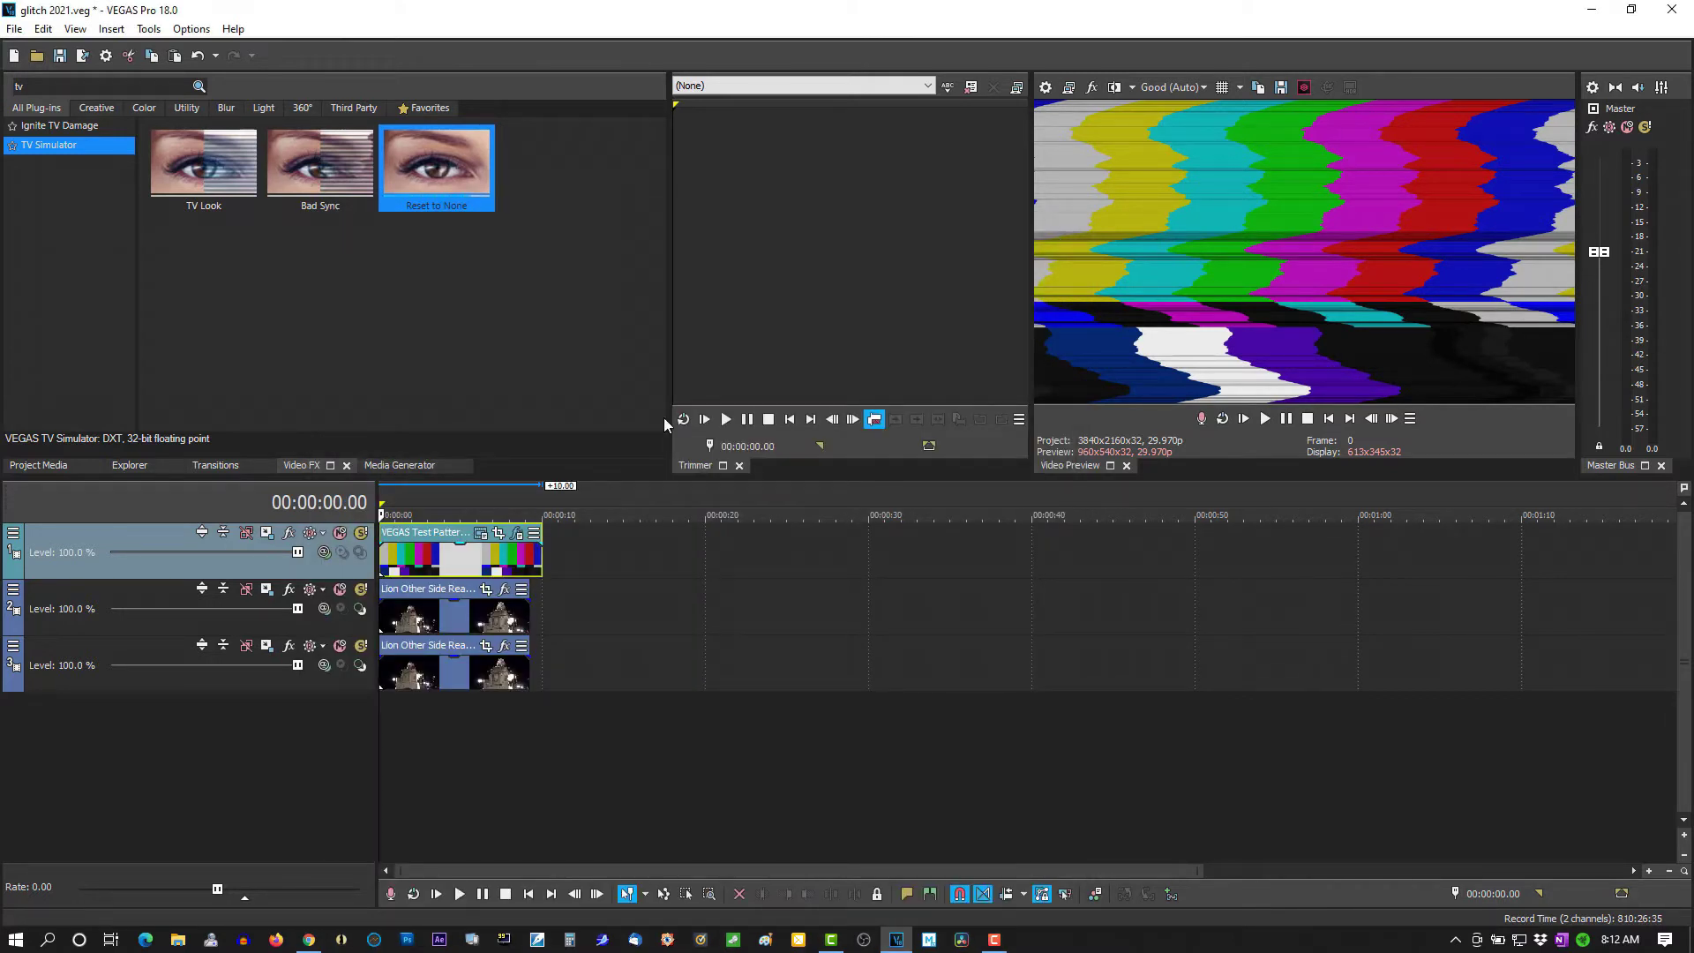
- Set the top track's compositing mode to the Custom VEGAS Displacement Map plug-in
{"action": "left_click", "coordinate": [325, 552]}
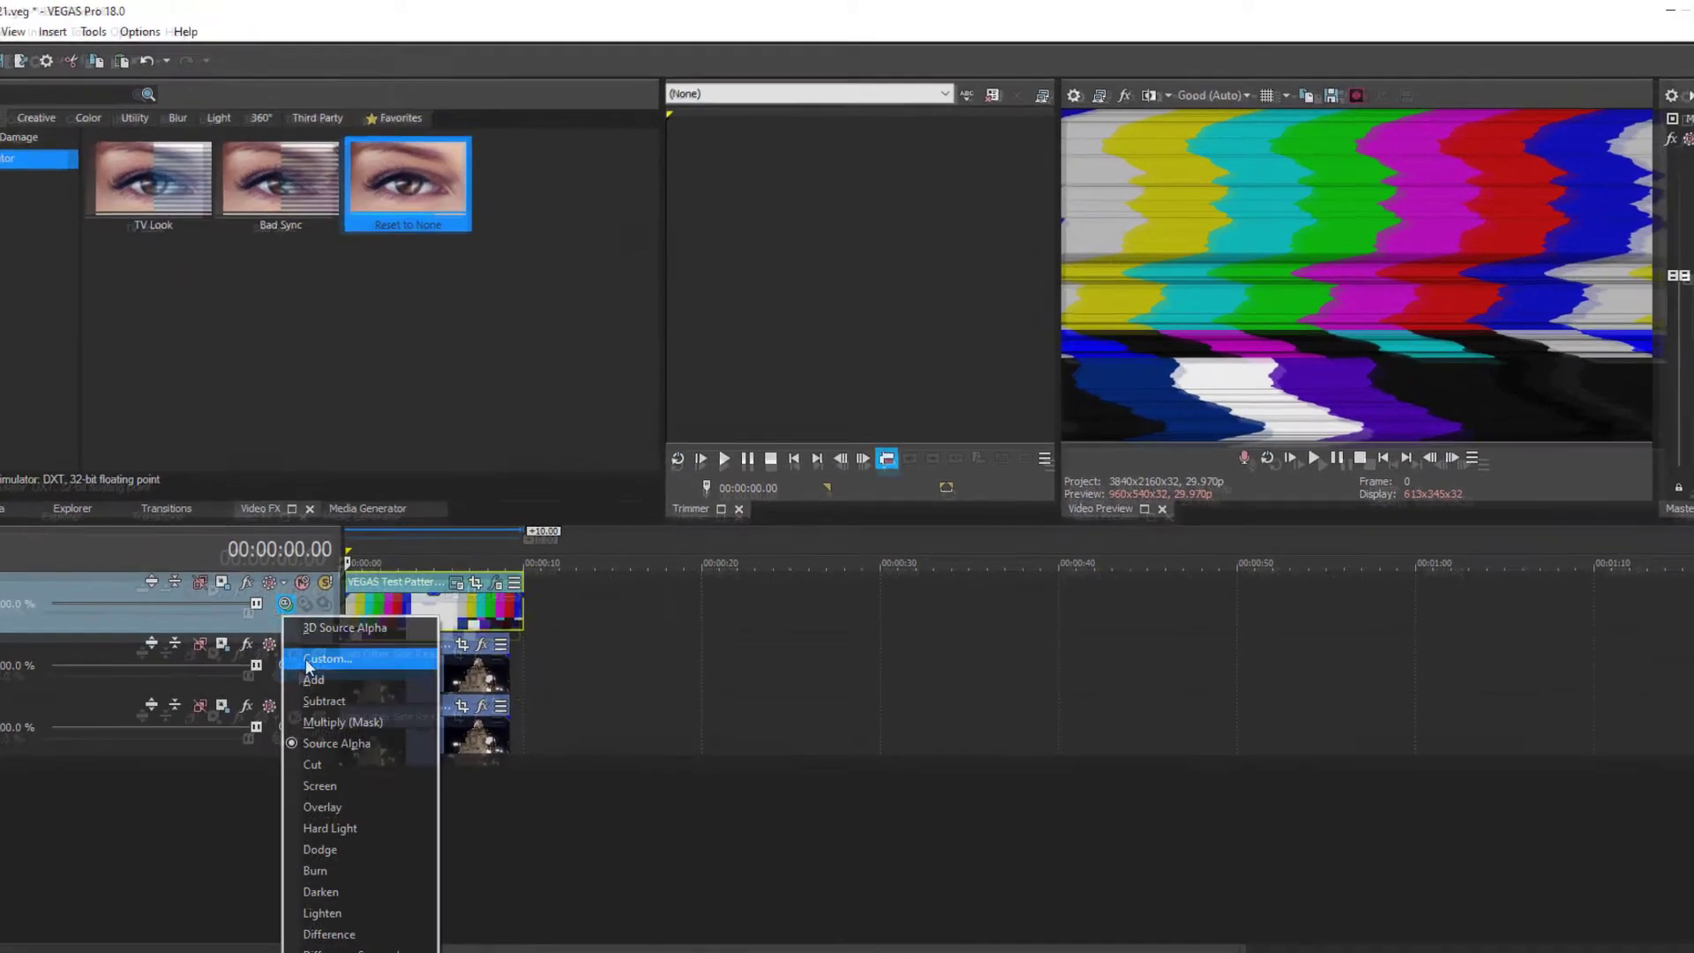
{"action": "left_click", "coordinate": [308, 660]}
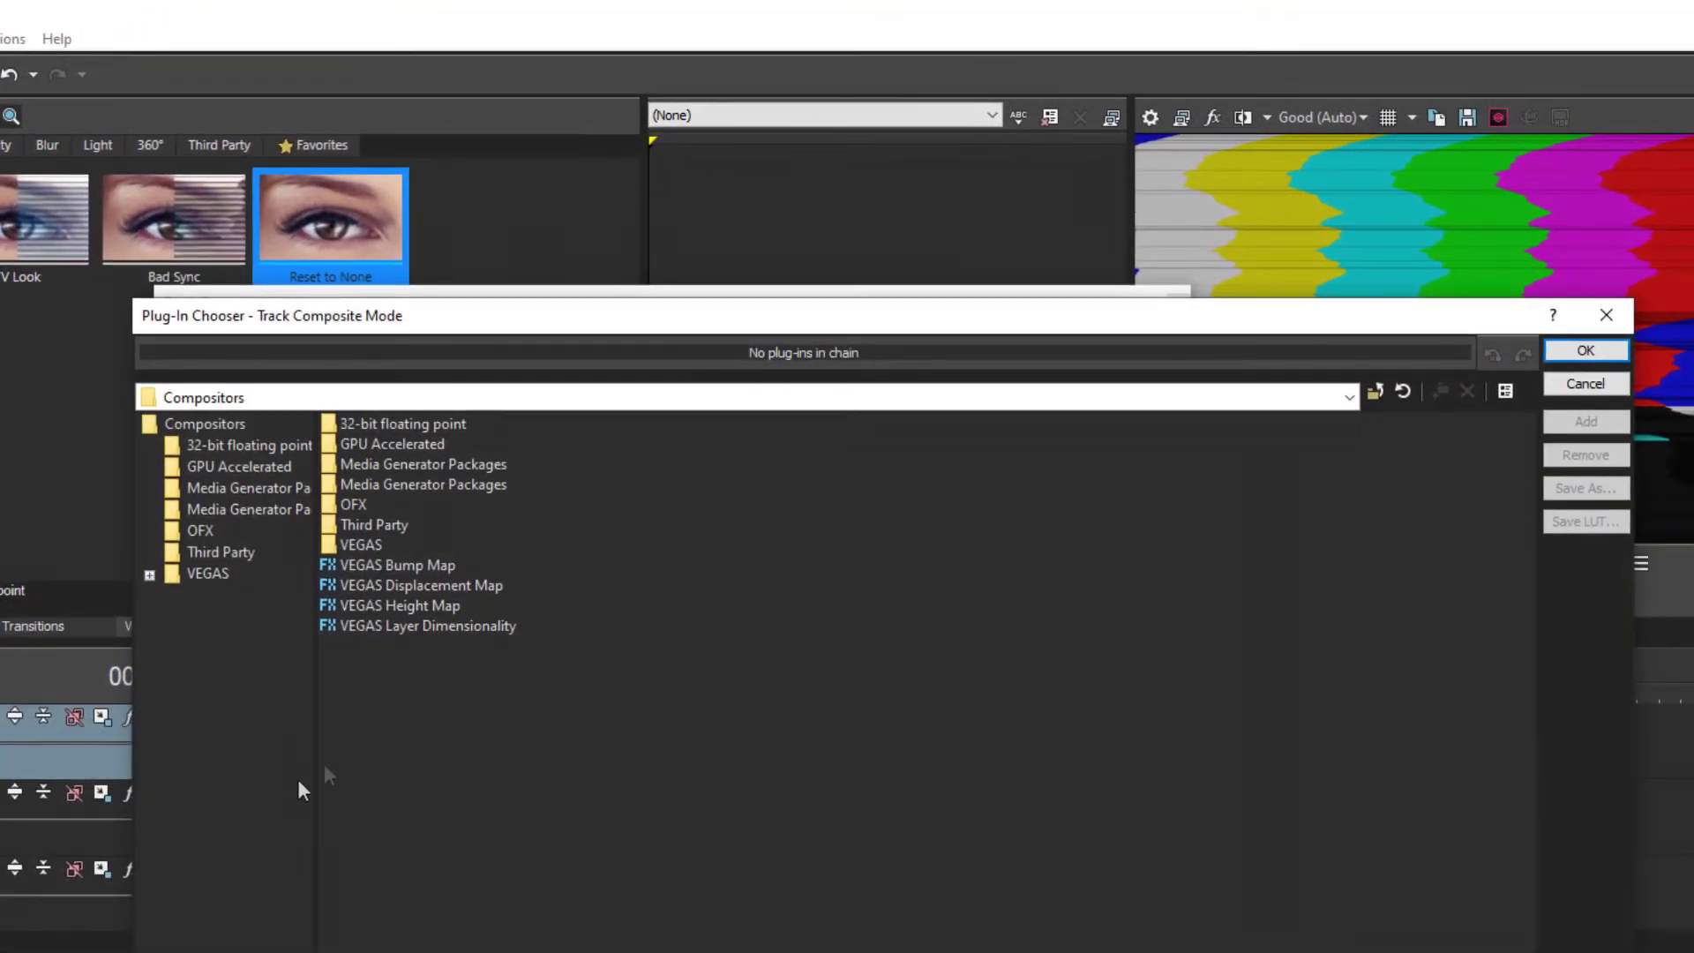
{"action": "left_click", "coordinate": [388, 588]}
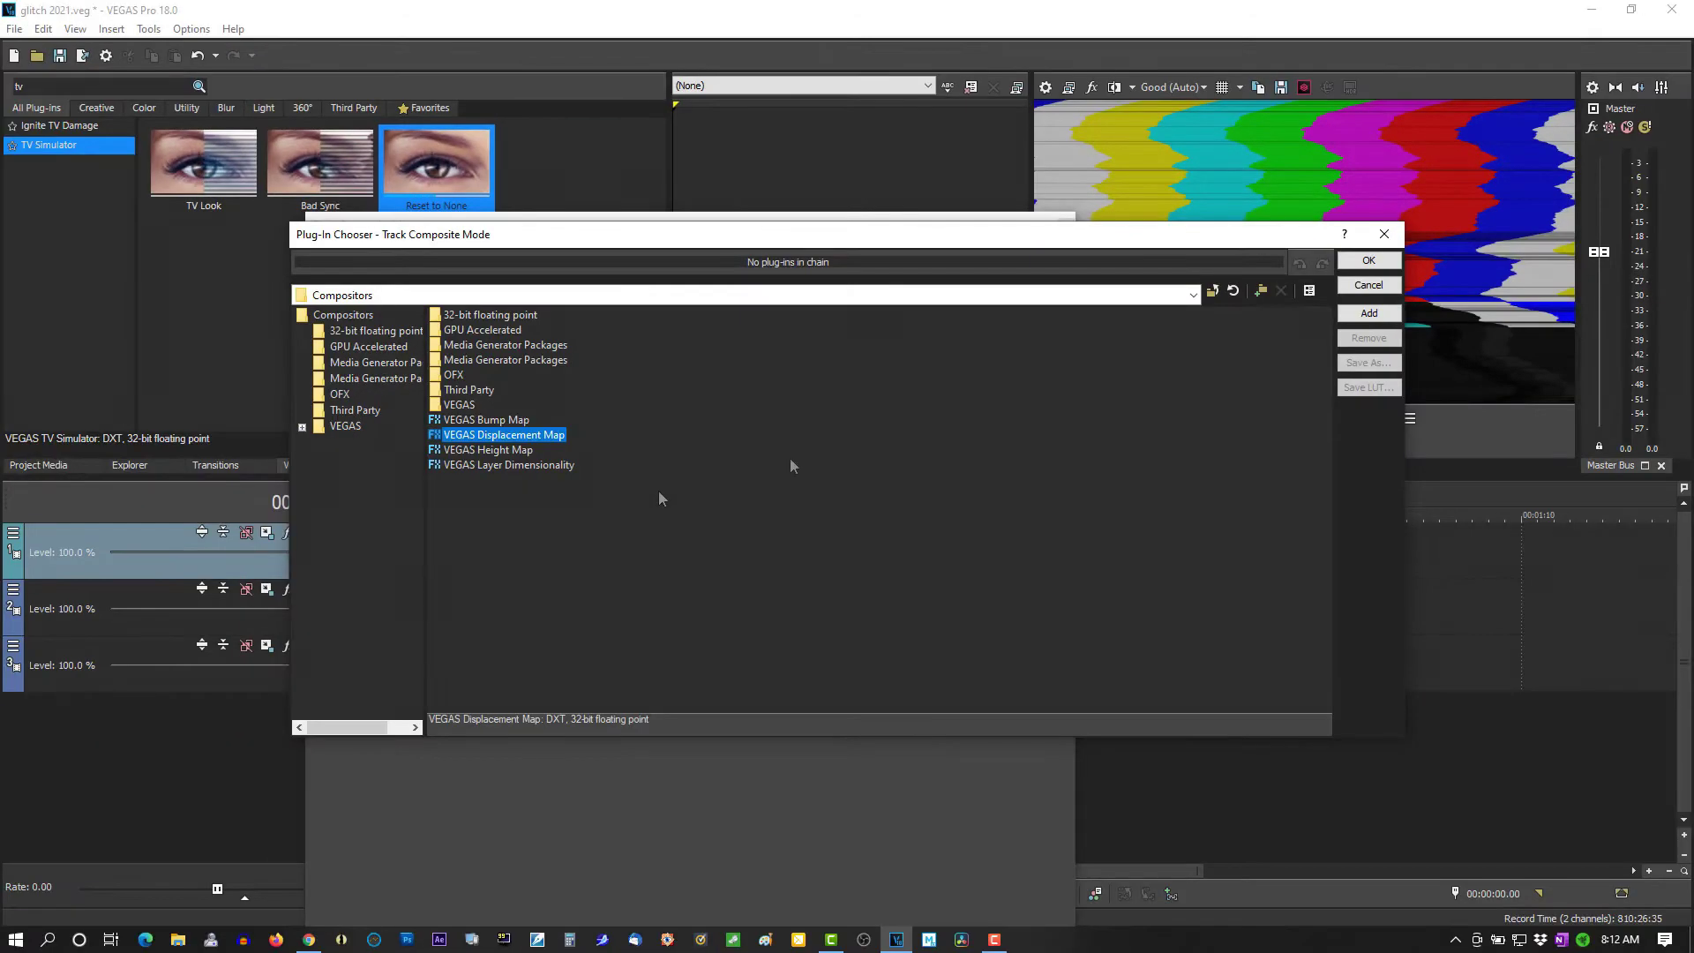
{"action": "left_click", "coordinate": [1367, 260]}
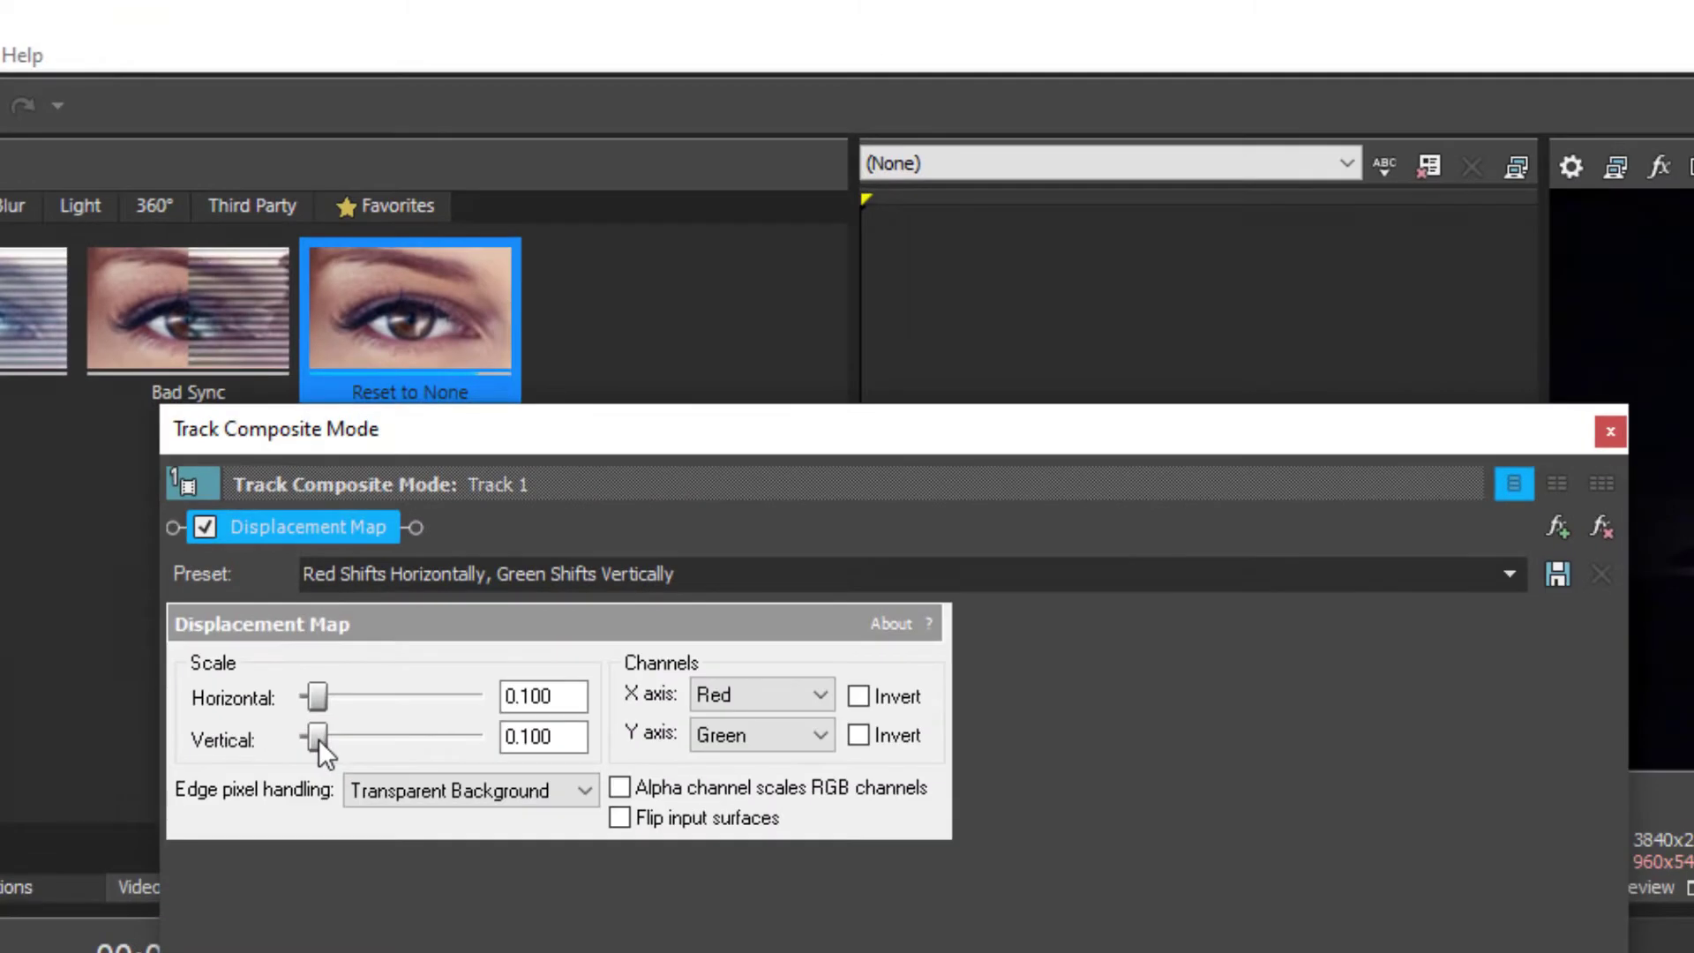
- Set Displacement Map scale to 0.028 horizontal, 0 vertical, wrap edge pixels, alpha scaling RGB
{"action": "left_click_drag", "start_coordinate": [390, 387], "coordinate": [388, 386]}
{"action": "left_click_drag", "start_coordinate": [315, 739], "coordinate": [311, 695]}
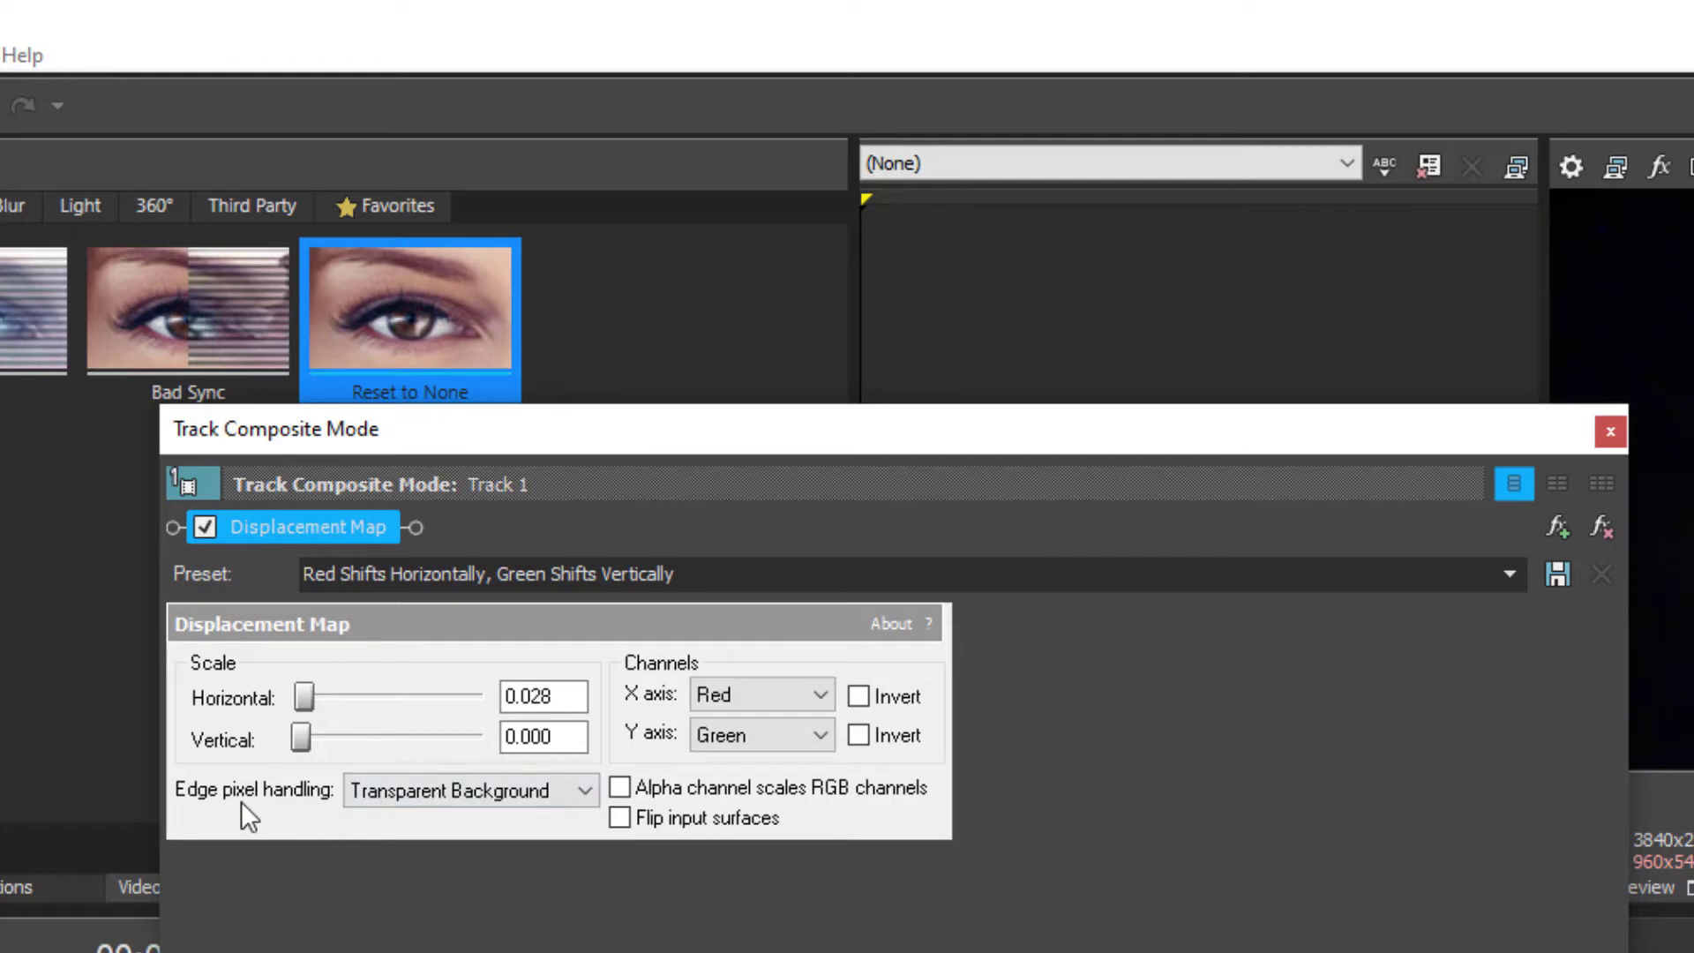
{"action": "left_click", "coordinate": [404, 785]}
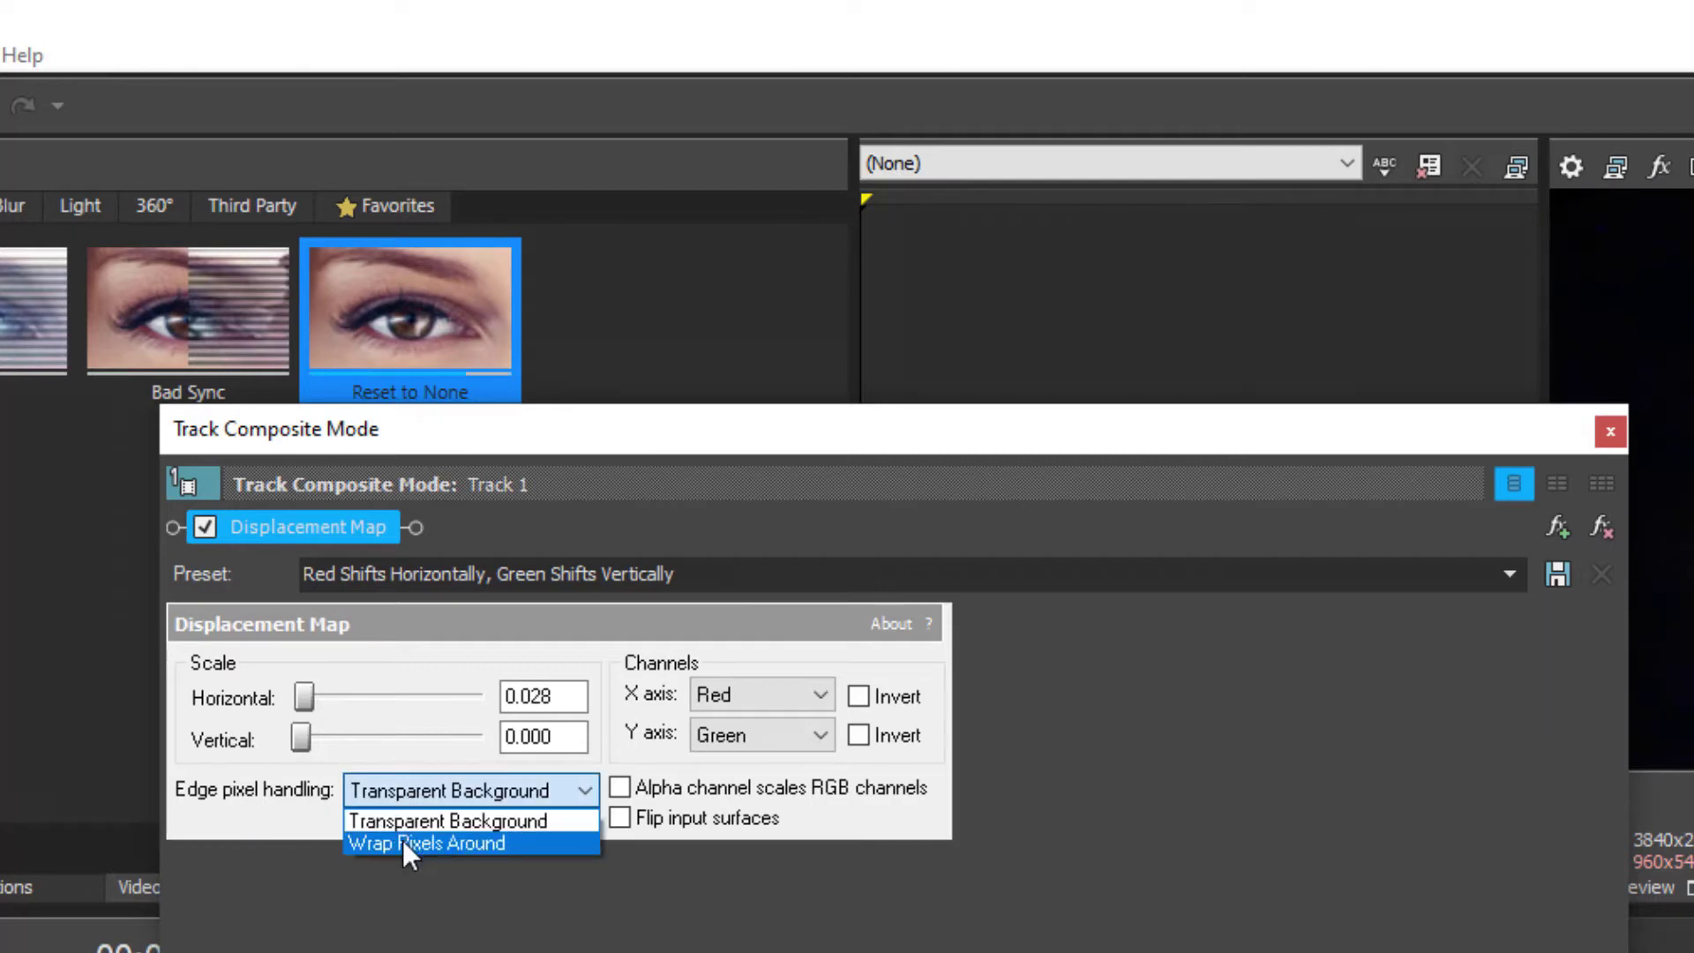
{"action": "left_click", "coordinate": [402, 842]}
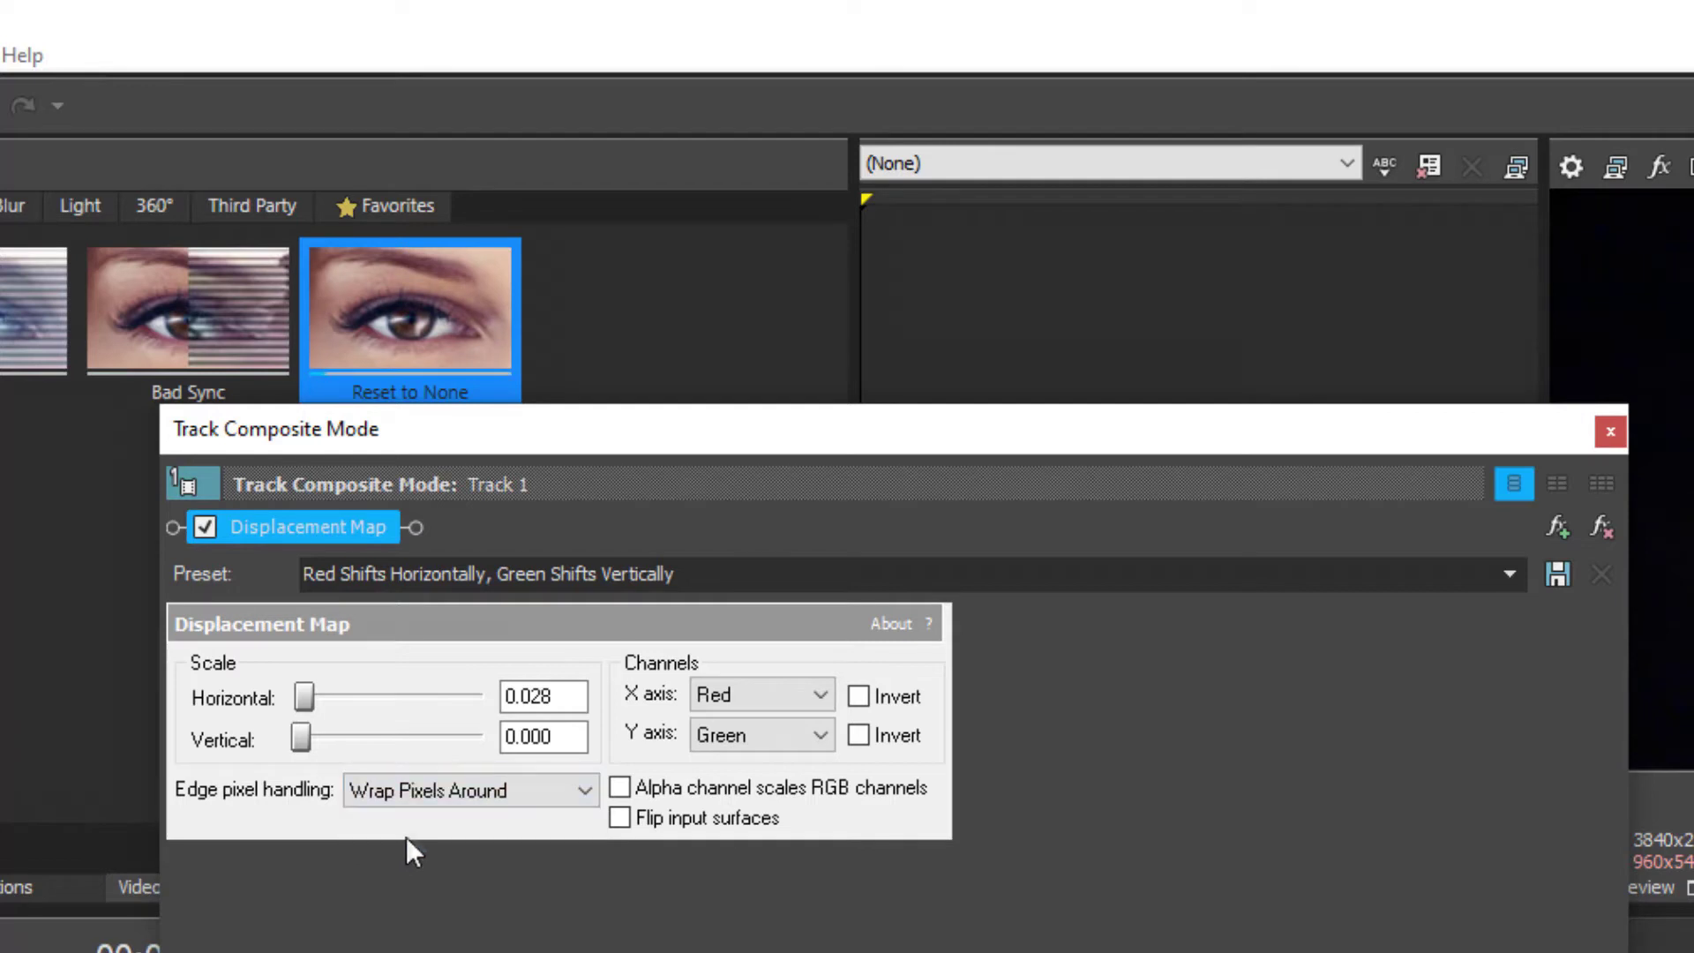
{"action": "left_click", "coordinate": [702, 795]}
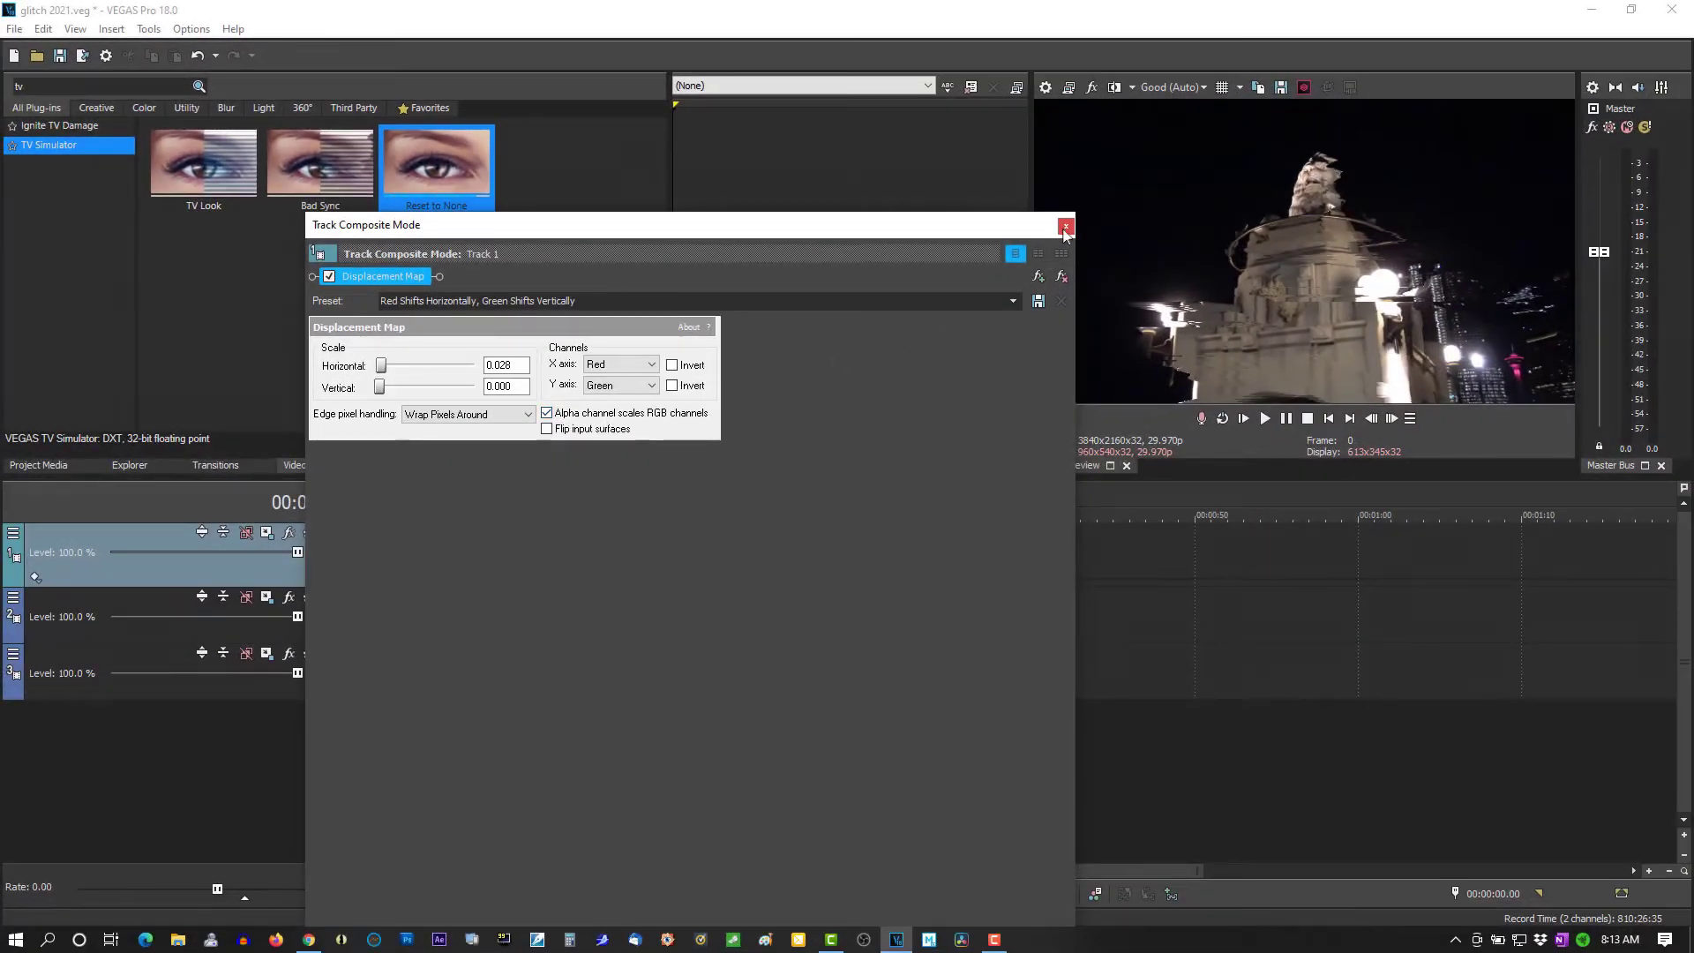
{"action": "left_click", "coordinate": [1066, 226]}
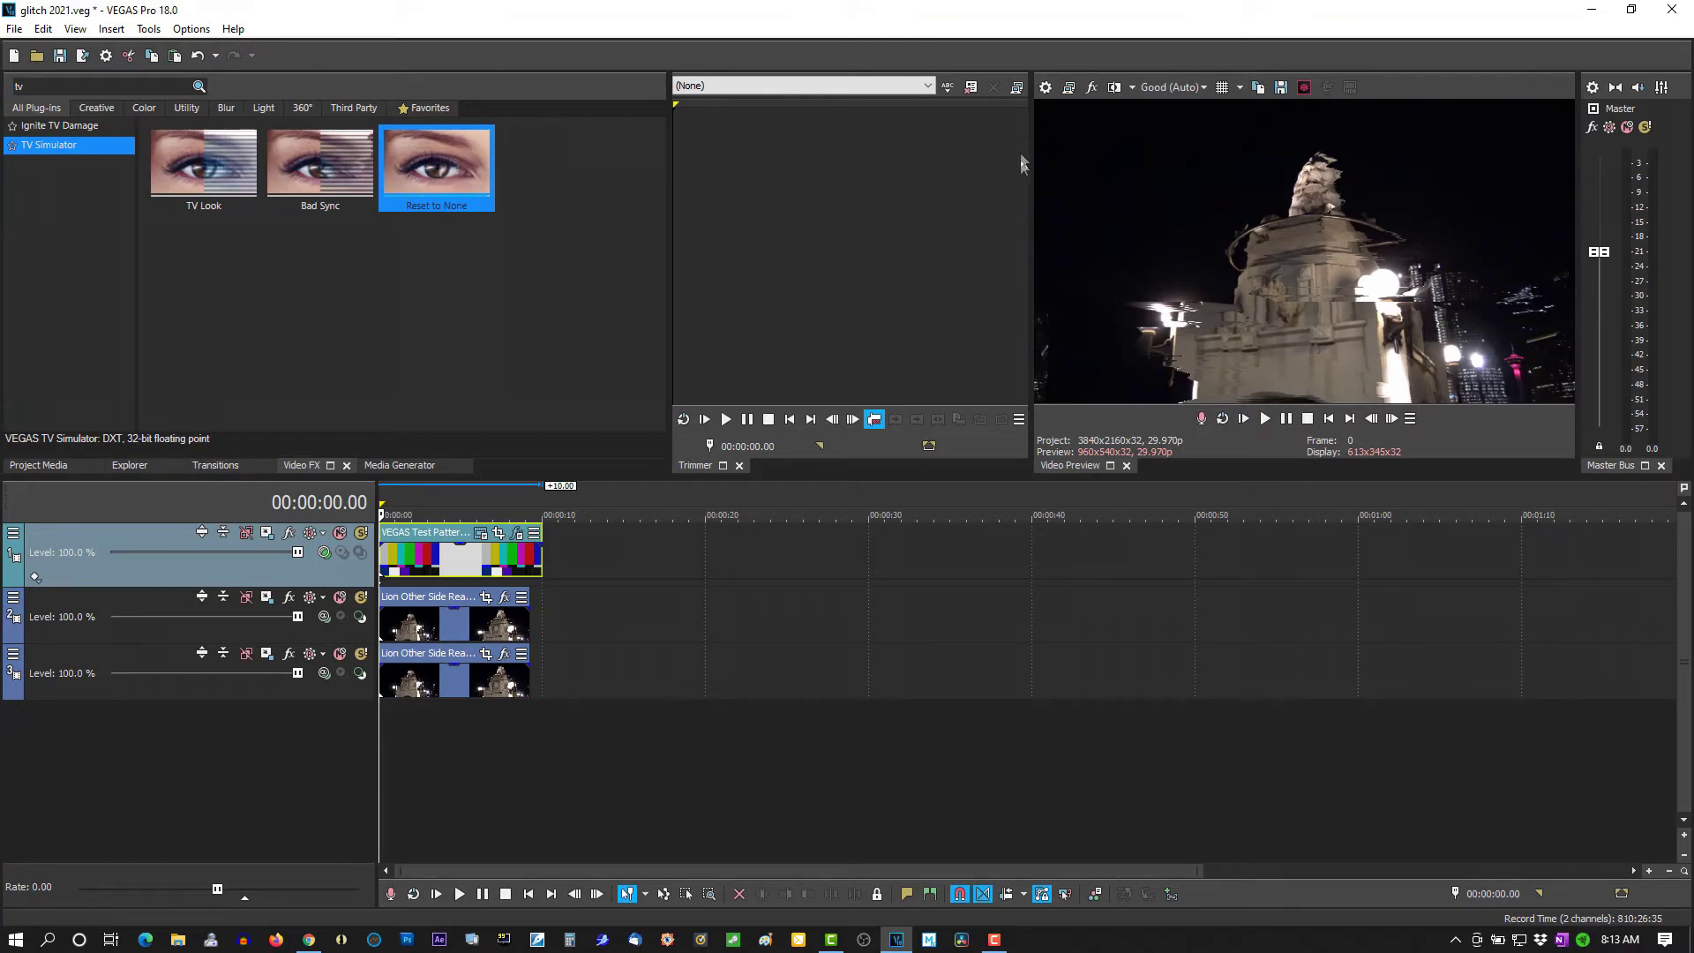
{"action": "left_click", "coordinate": [1044, 88]}
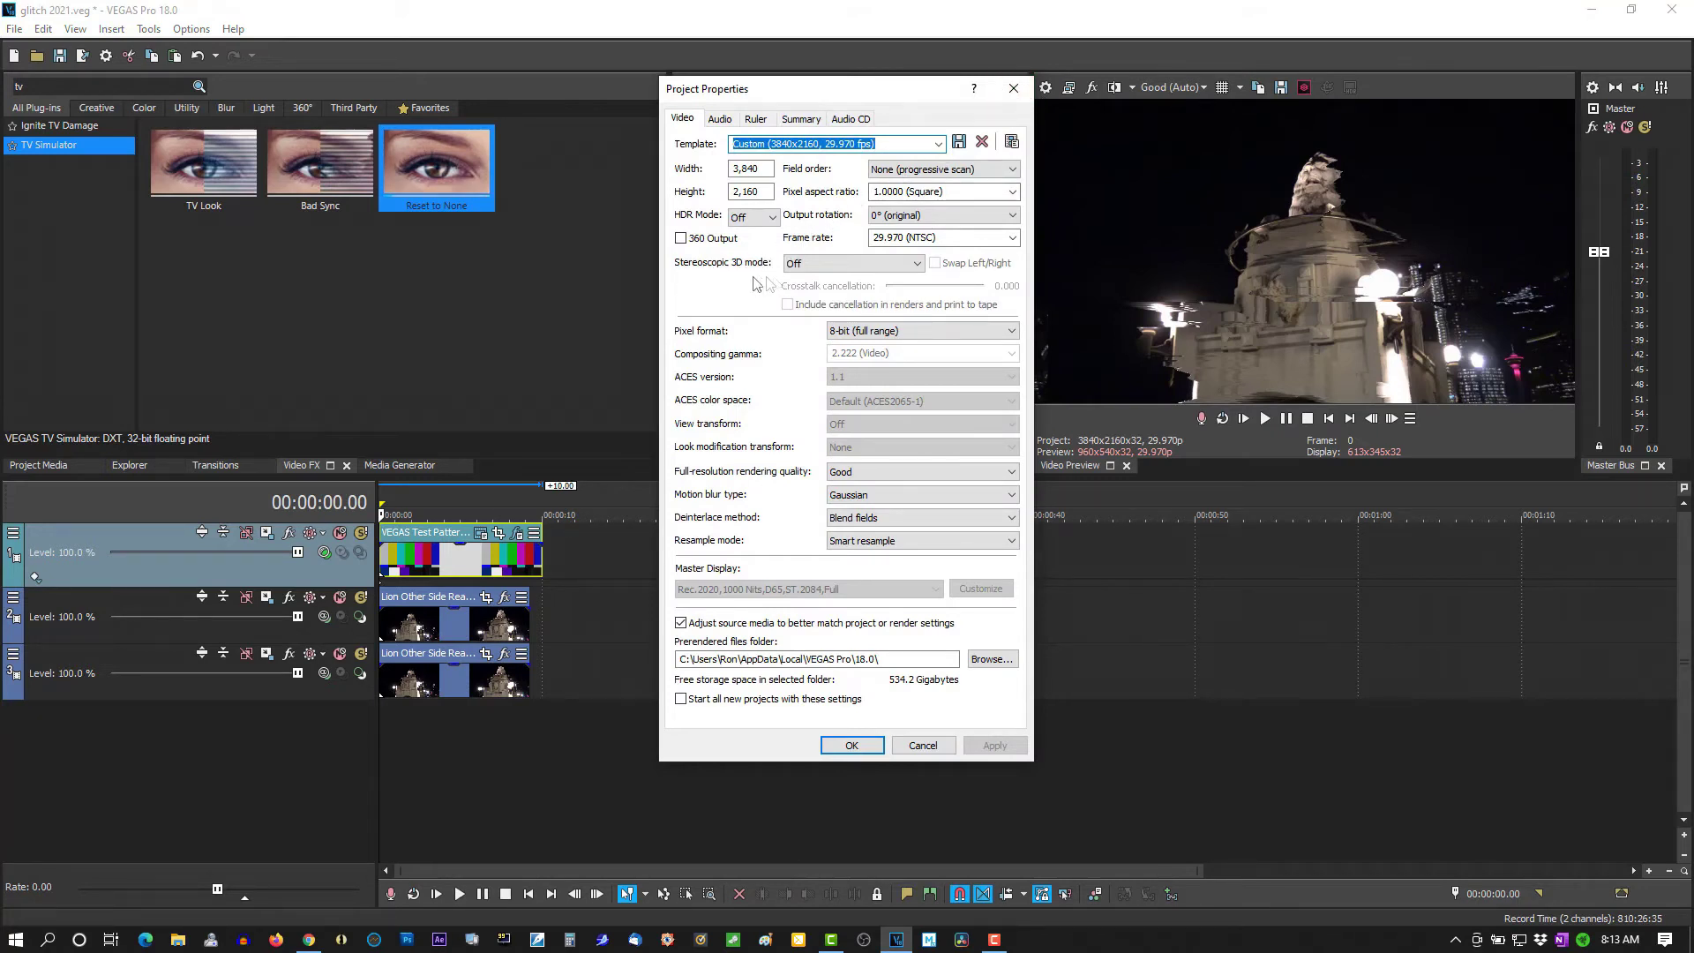
- Switch the project's Stereoscopic 3D mode to Anaglyphic (red/cyan) and confirm Project Properties
{"action": "left_click", "coordinate": [817, 265]}
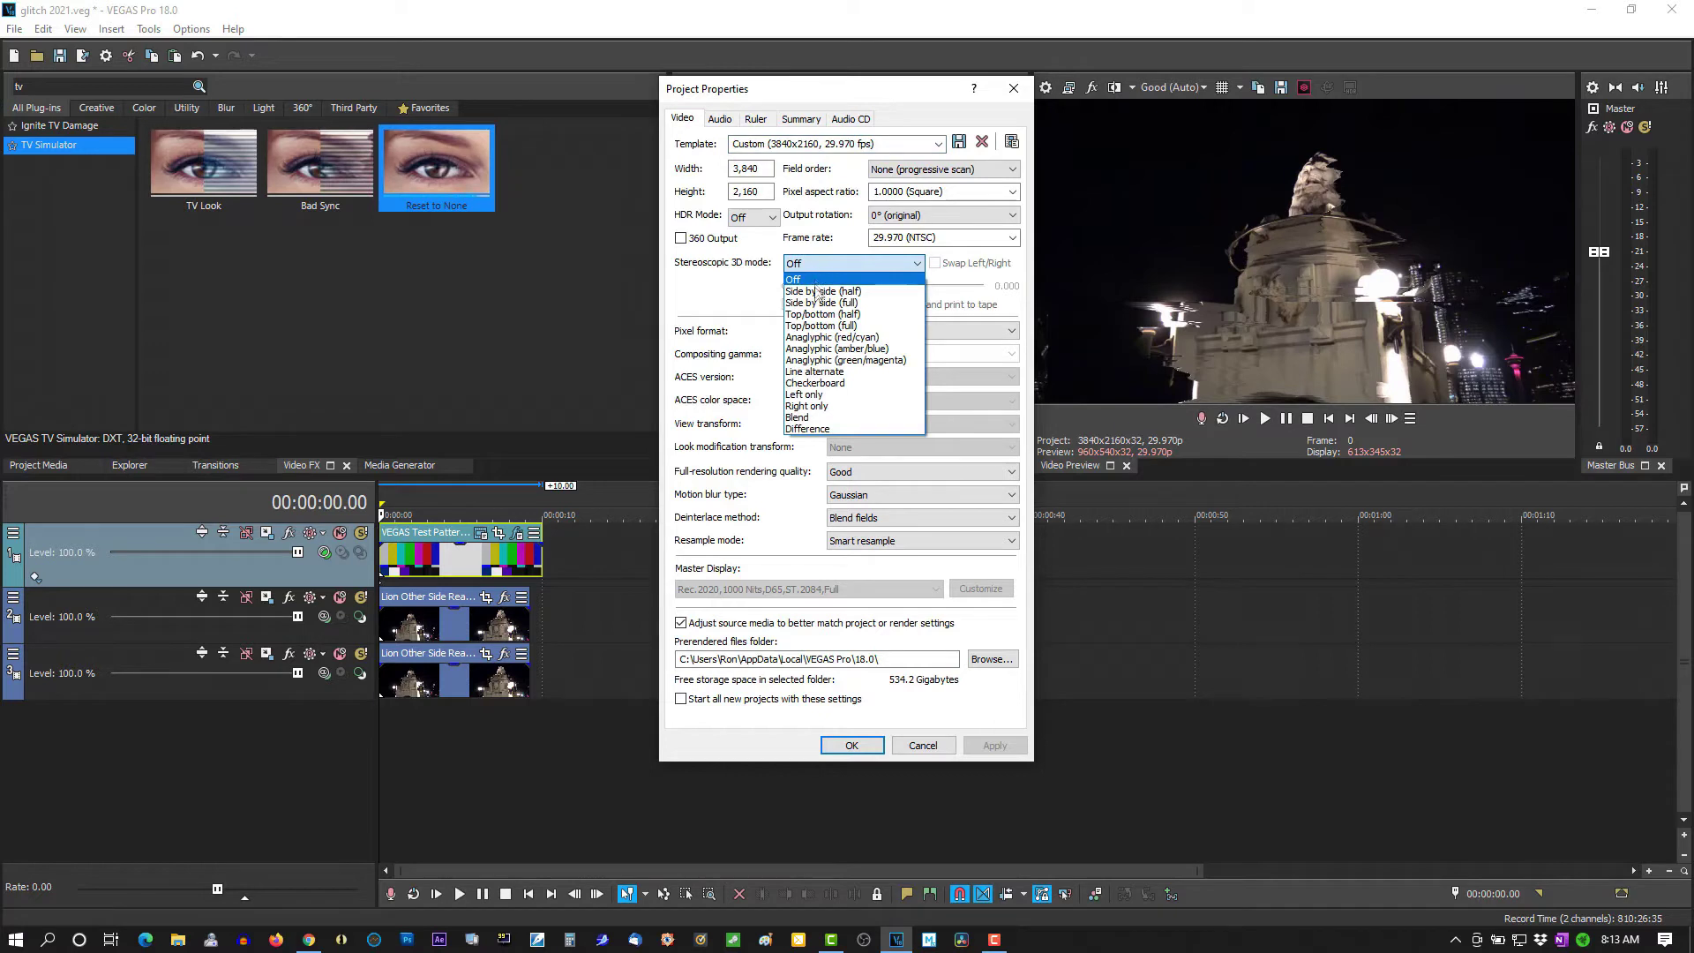
{"action": "left_click", "coordinate": [817, 343]}
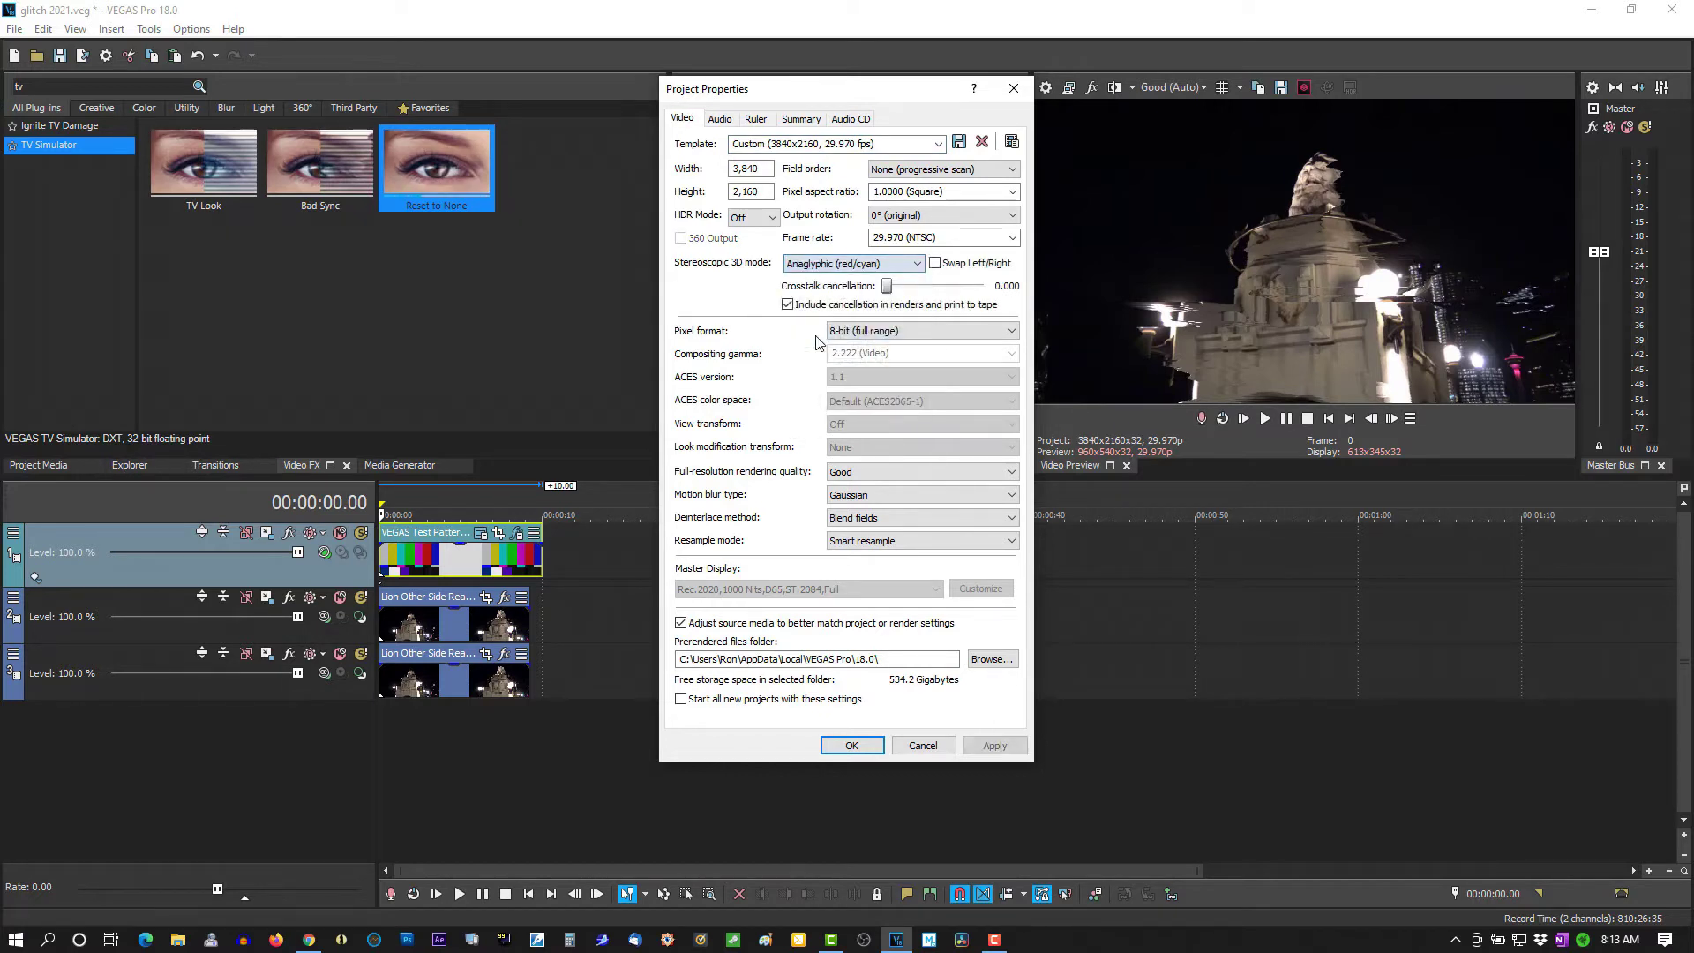
{"action": "left_click", "coordinate": [851, 747]}
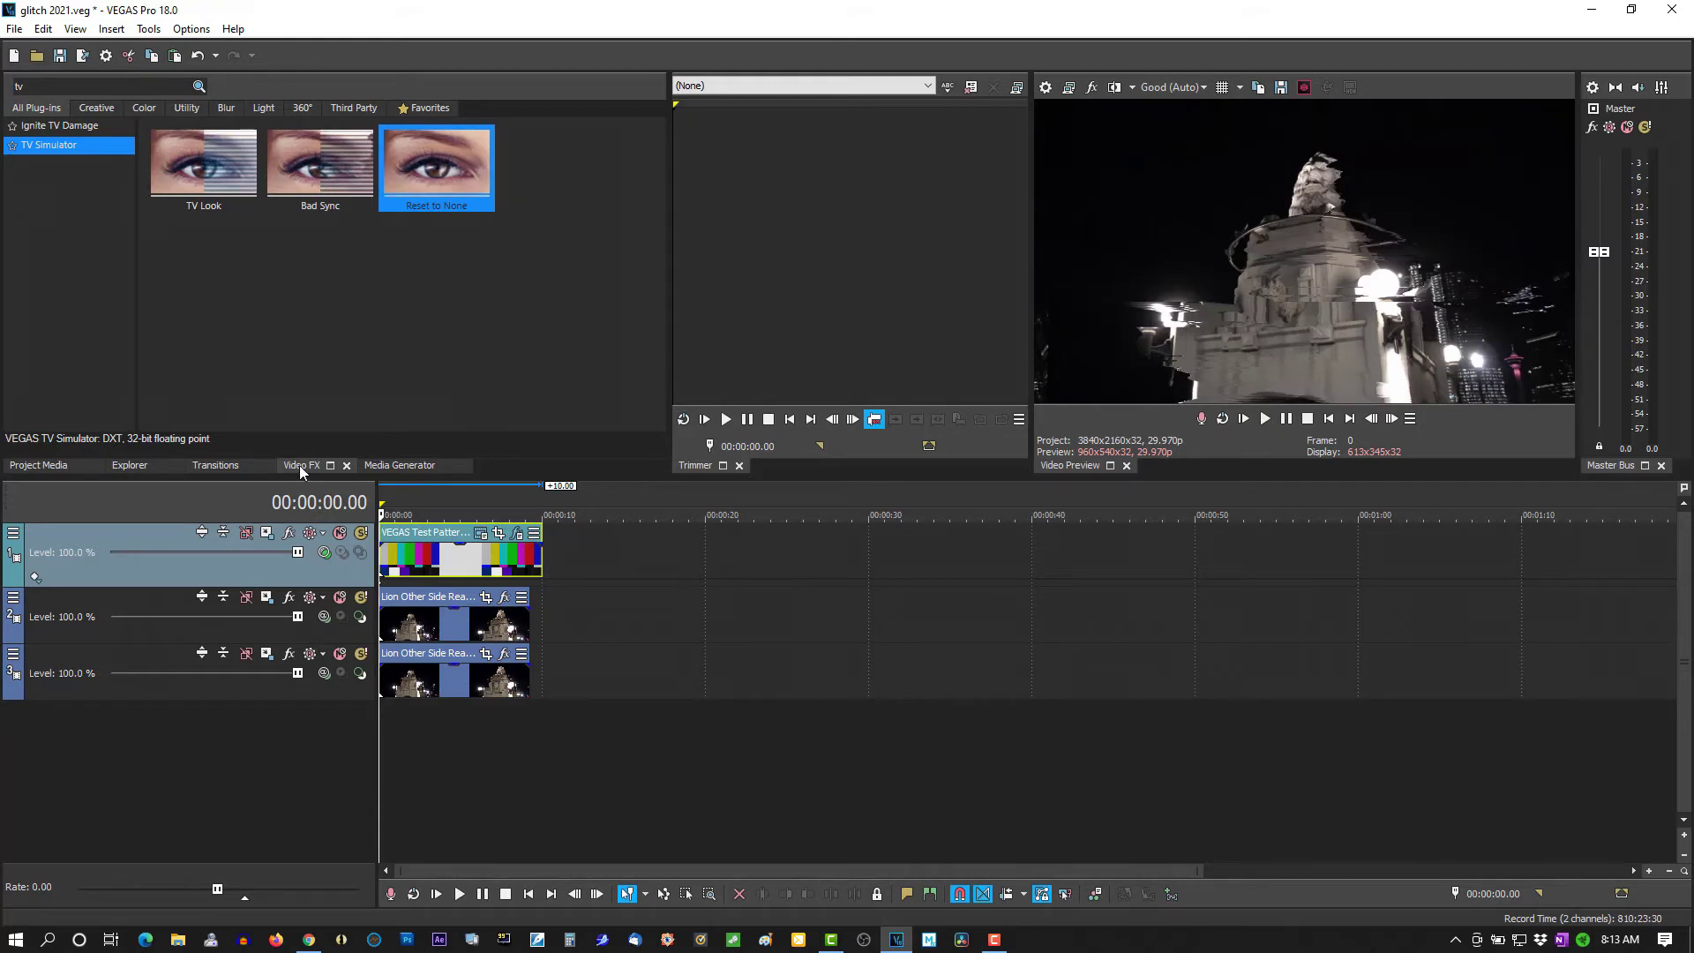
{"action": "left_click", "coordinate": [115, 86]}
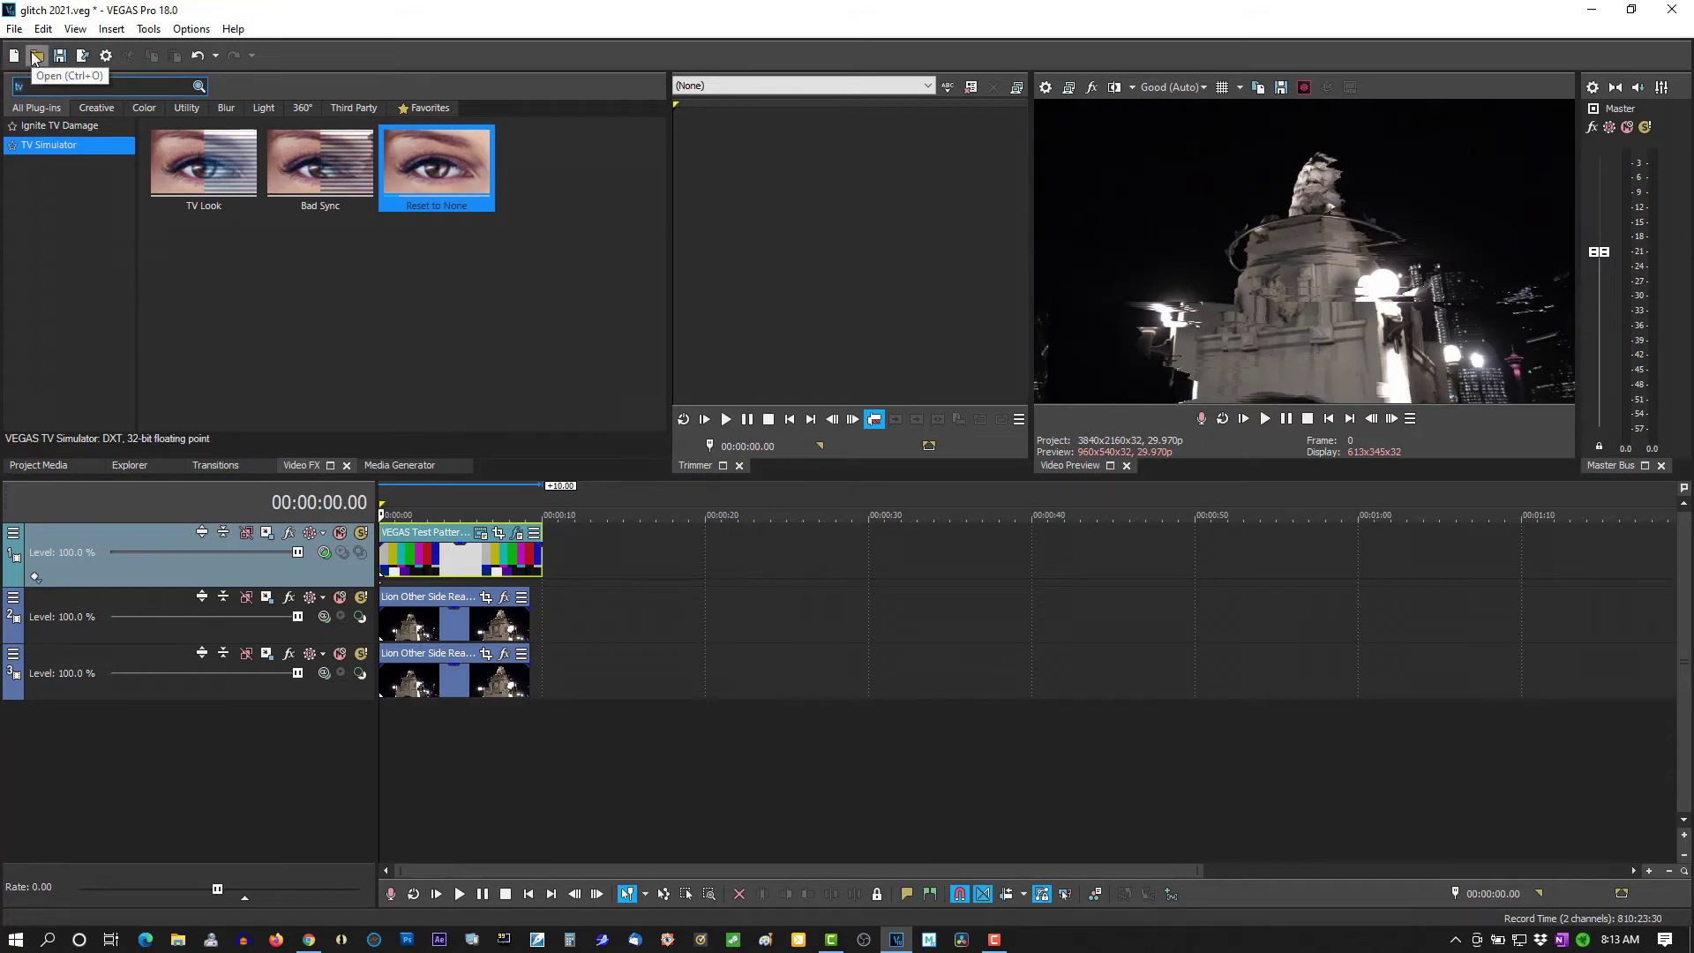
- Apply Stereoscopic 3D Adjust to the track 2 lion clip with horizontal offset 0.0088
{"action": "key", "text": "BackSpace"}
{"action": "key", "text": "BackSpace"}
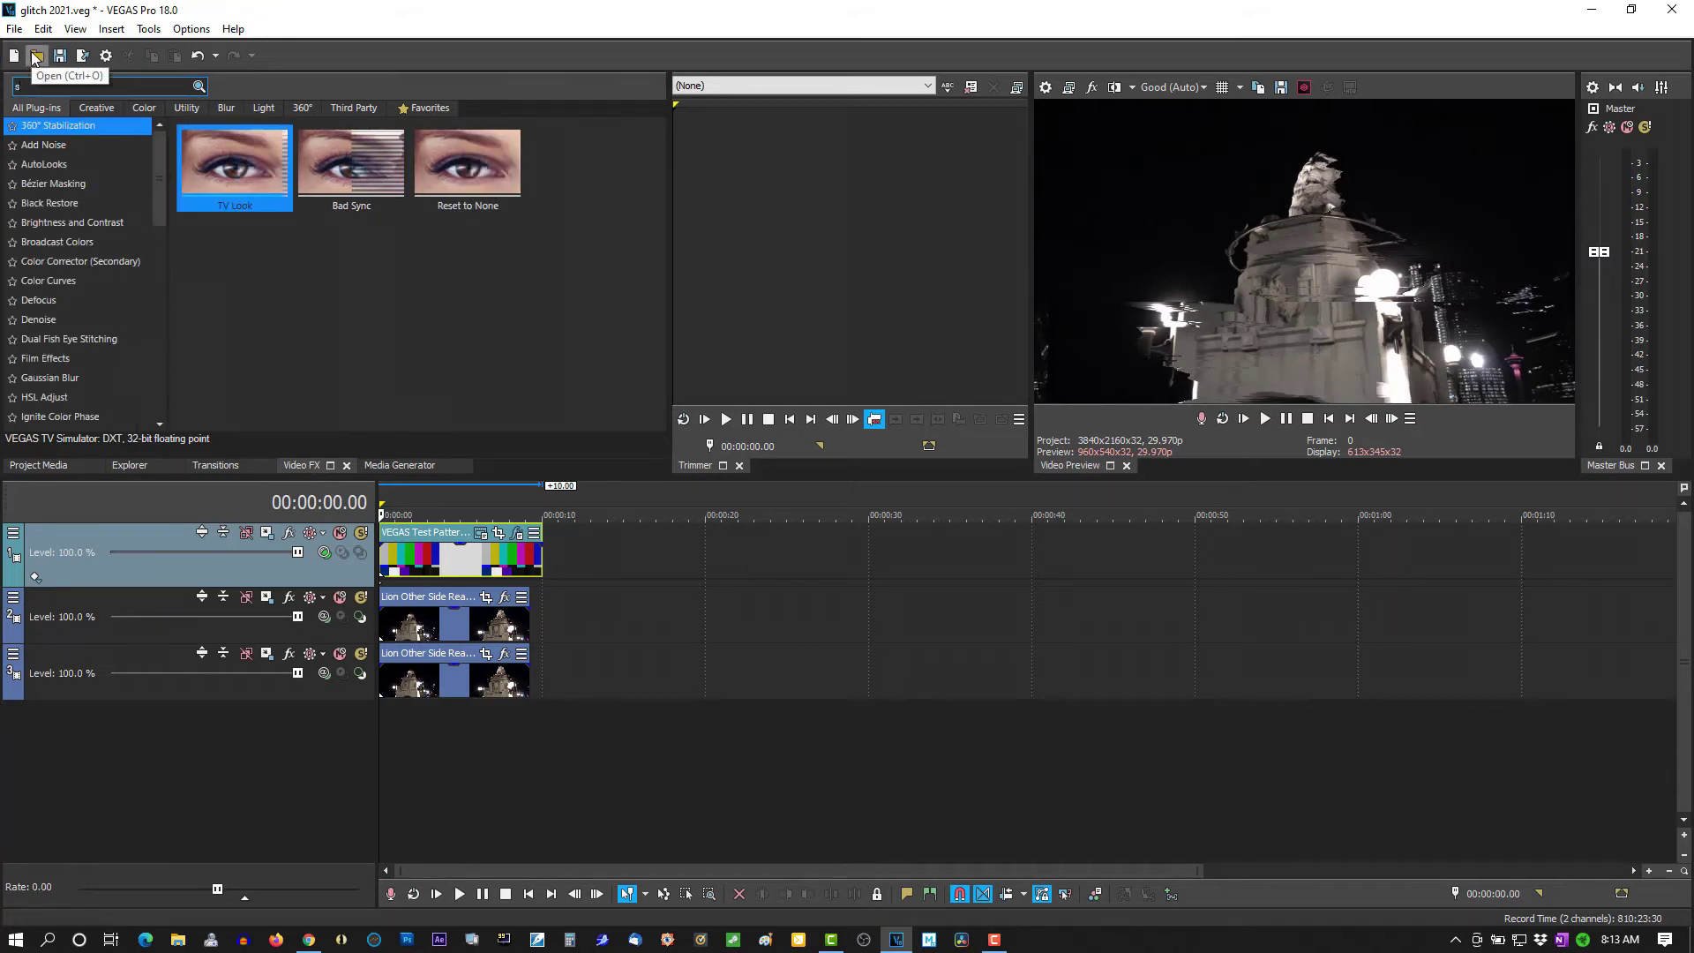
{"action": "type", "text": "ste"}
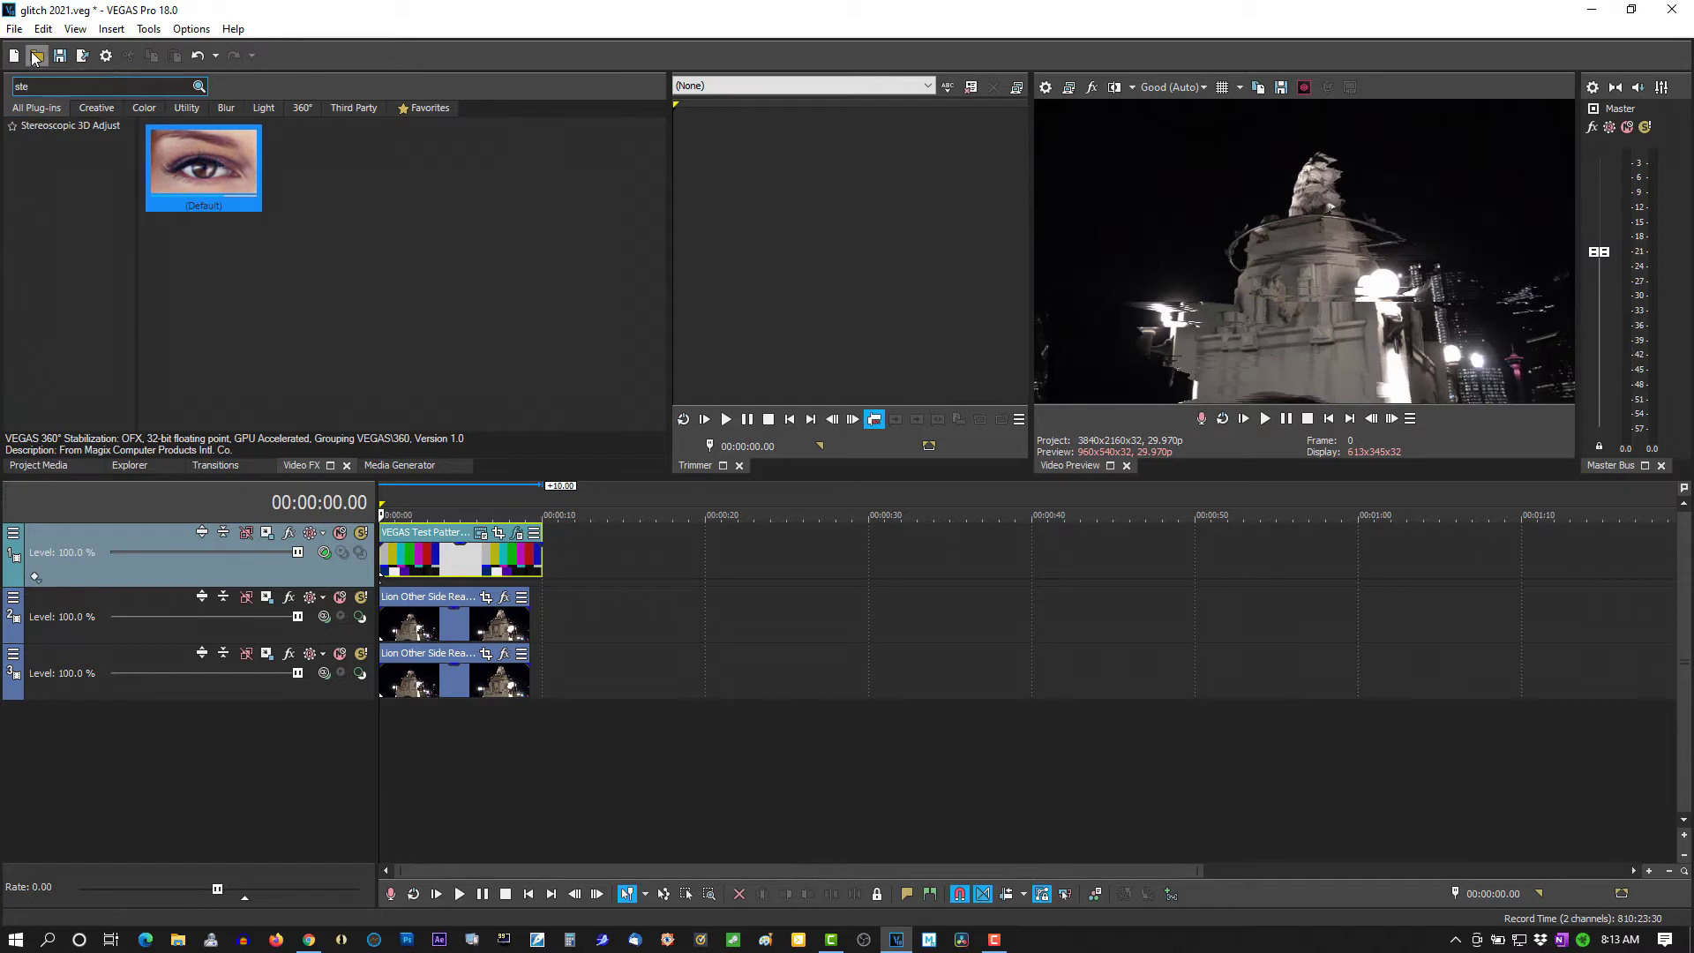
{"action": "left_click", "coordinate": [47, 127]}
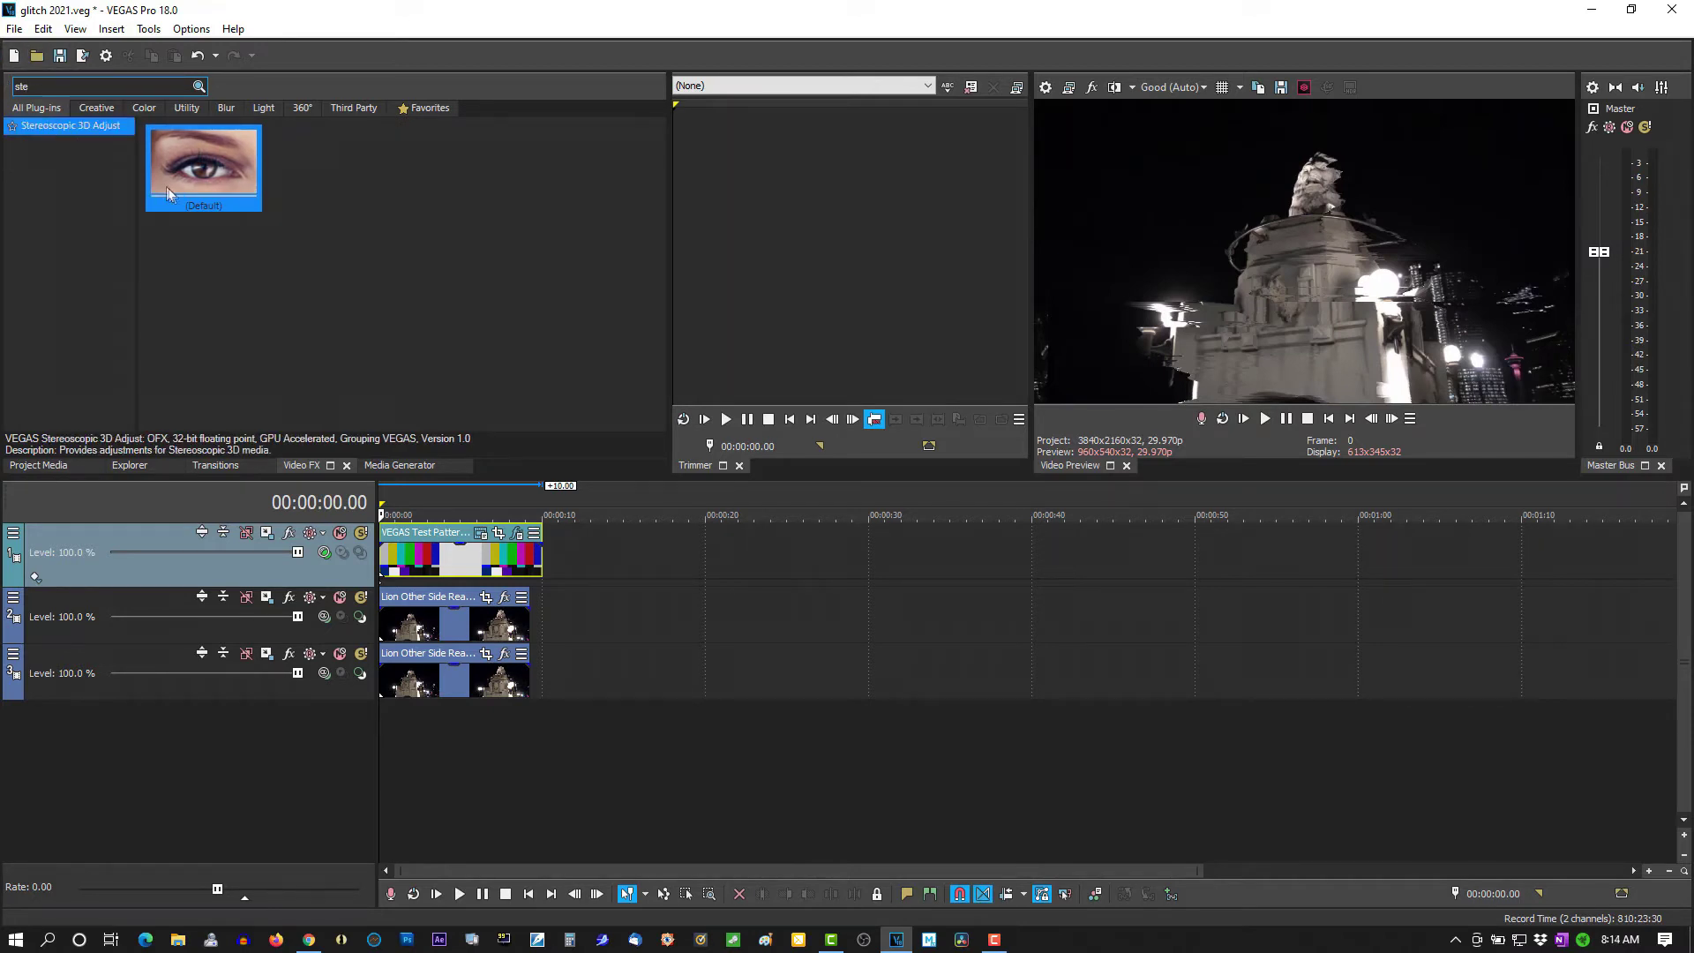
{"action": "left_click_drag", "start_coordinate": [193, 125], "coordinate": [415, 615]}
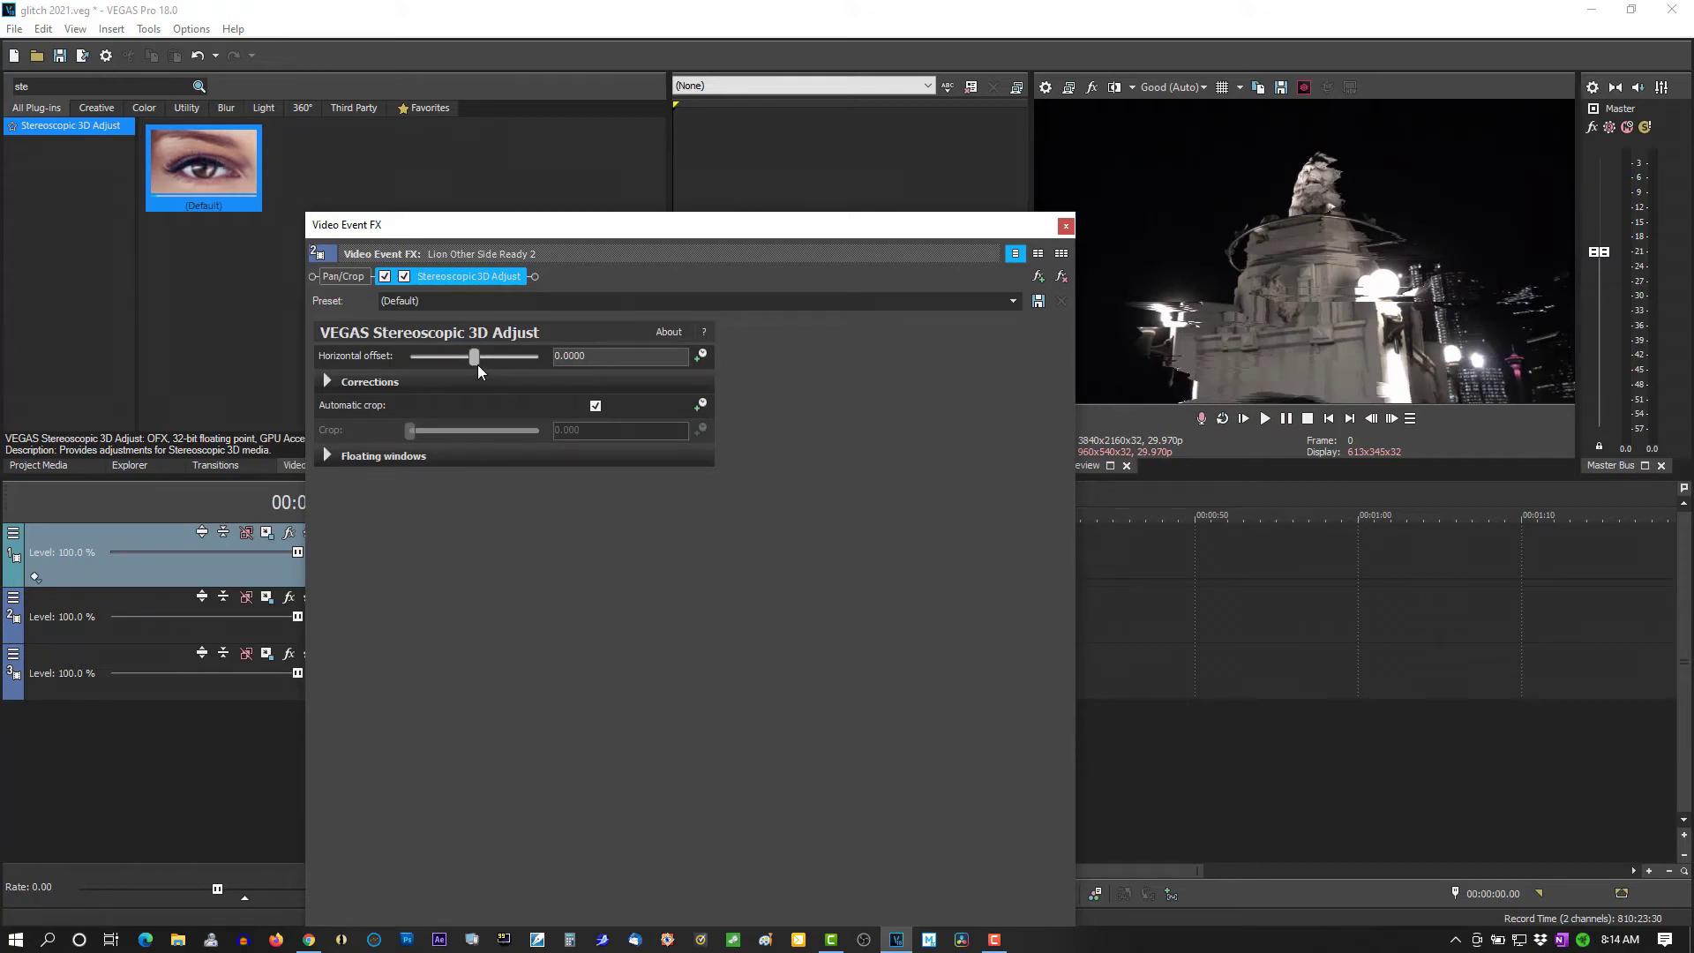
{"action": "mouse_move", "coordinate": [483, 370]}
{"action": "left_mouse_down"}
{"action": "mouse_move", "coordinate": [507, 371]}
{"action": "mouse_move", "coordinate": [483, 369]}
{"action": "left_mouse_up"}
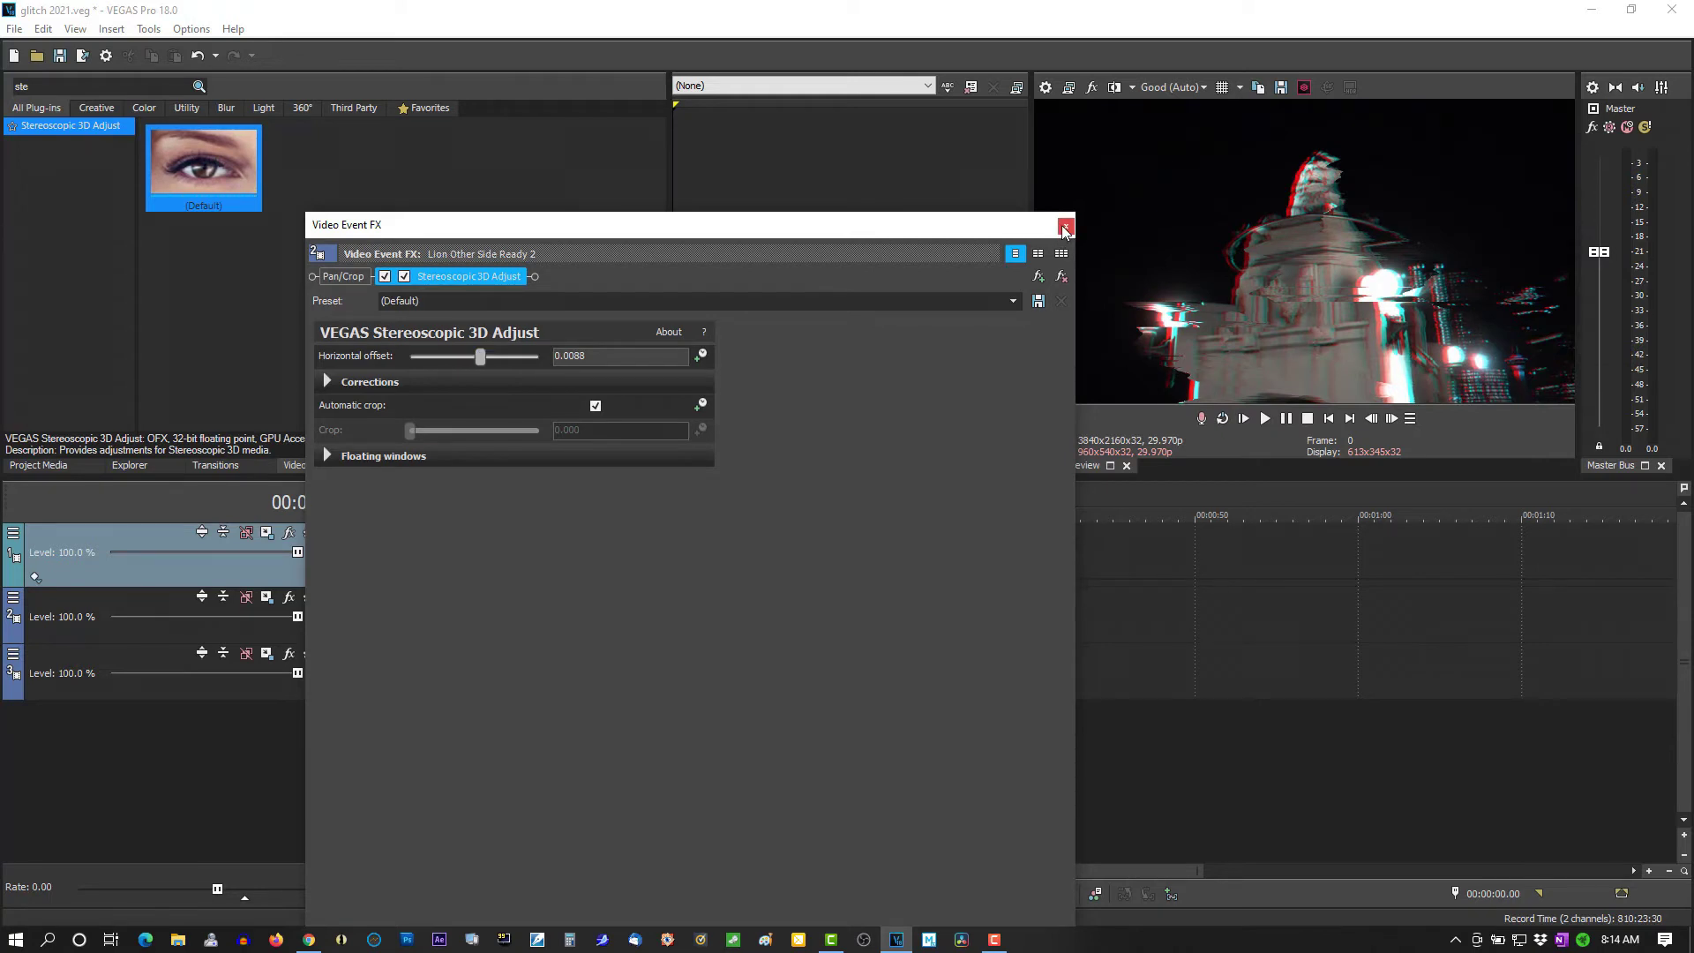
{"action": "left_click", "coordinate": [1065, 227]}
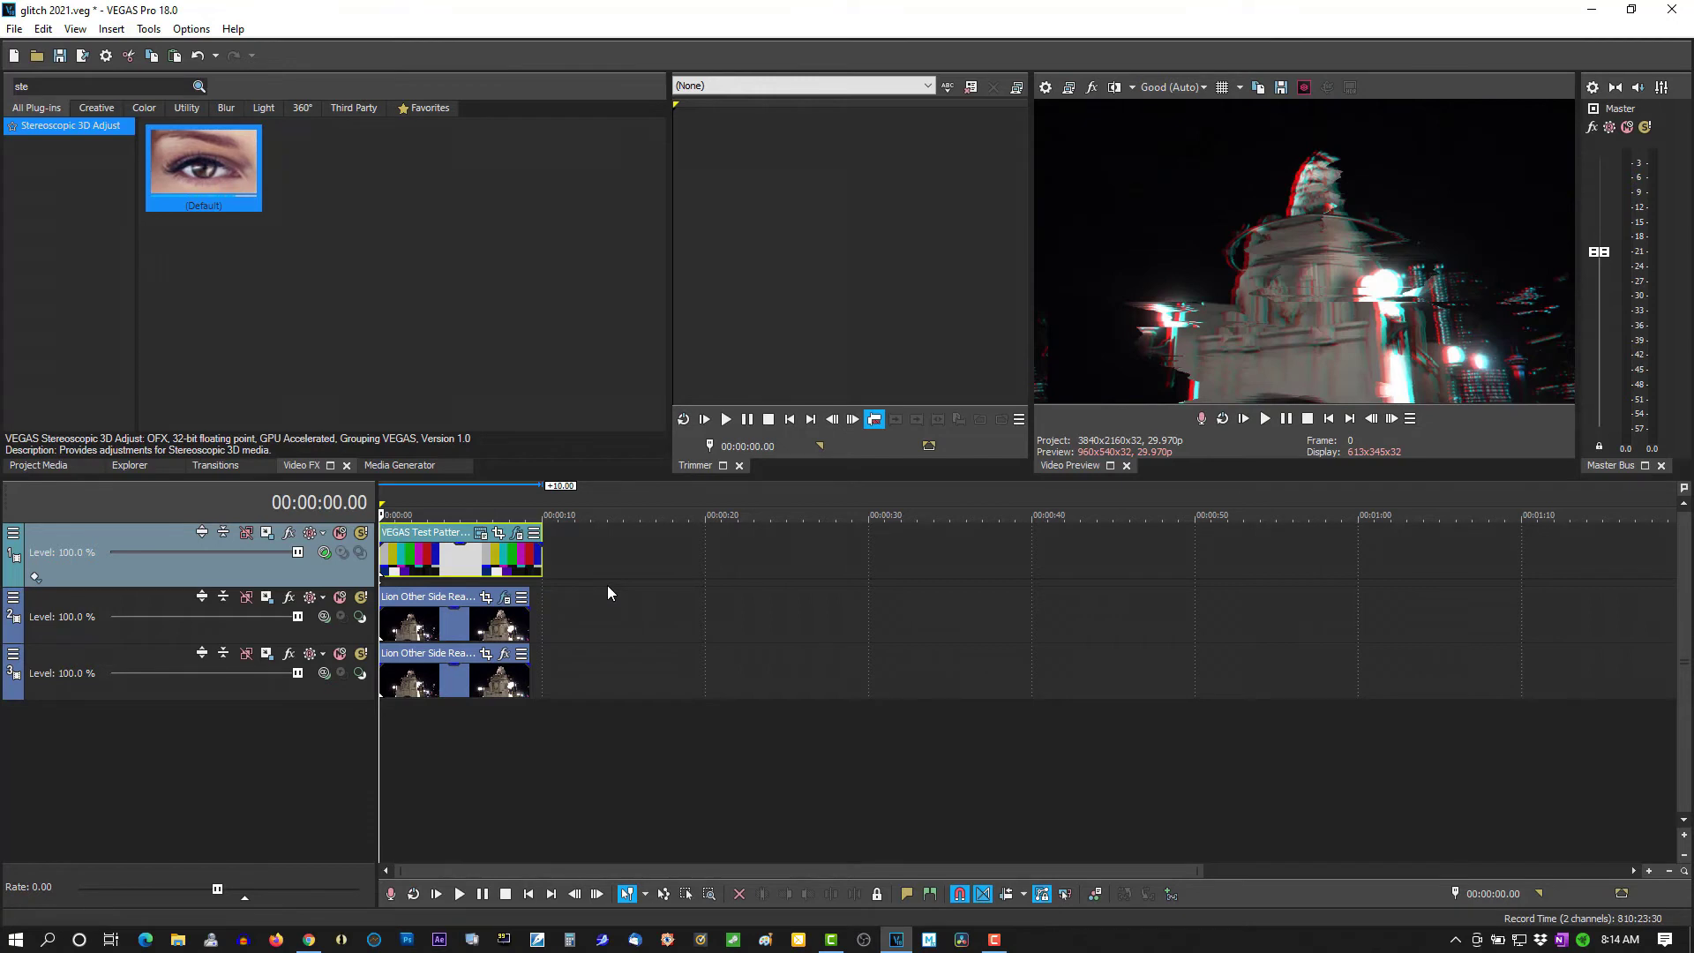
- Trim the test-pattern clip to a brief flash and copy it
{"action": "scroll", "coordinate": [607, 585], "scroll_direction": "up", "scroll_amount": 4}
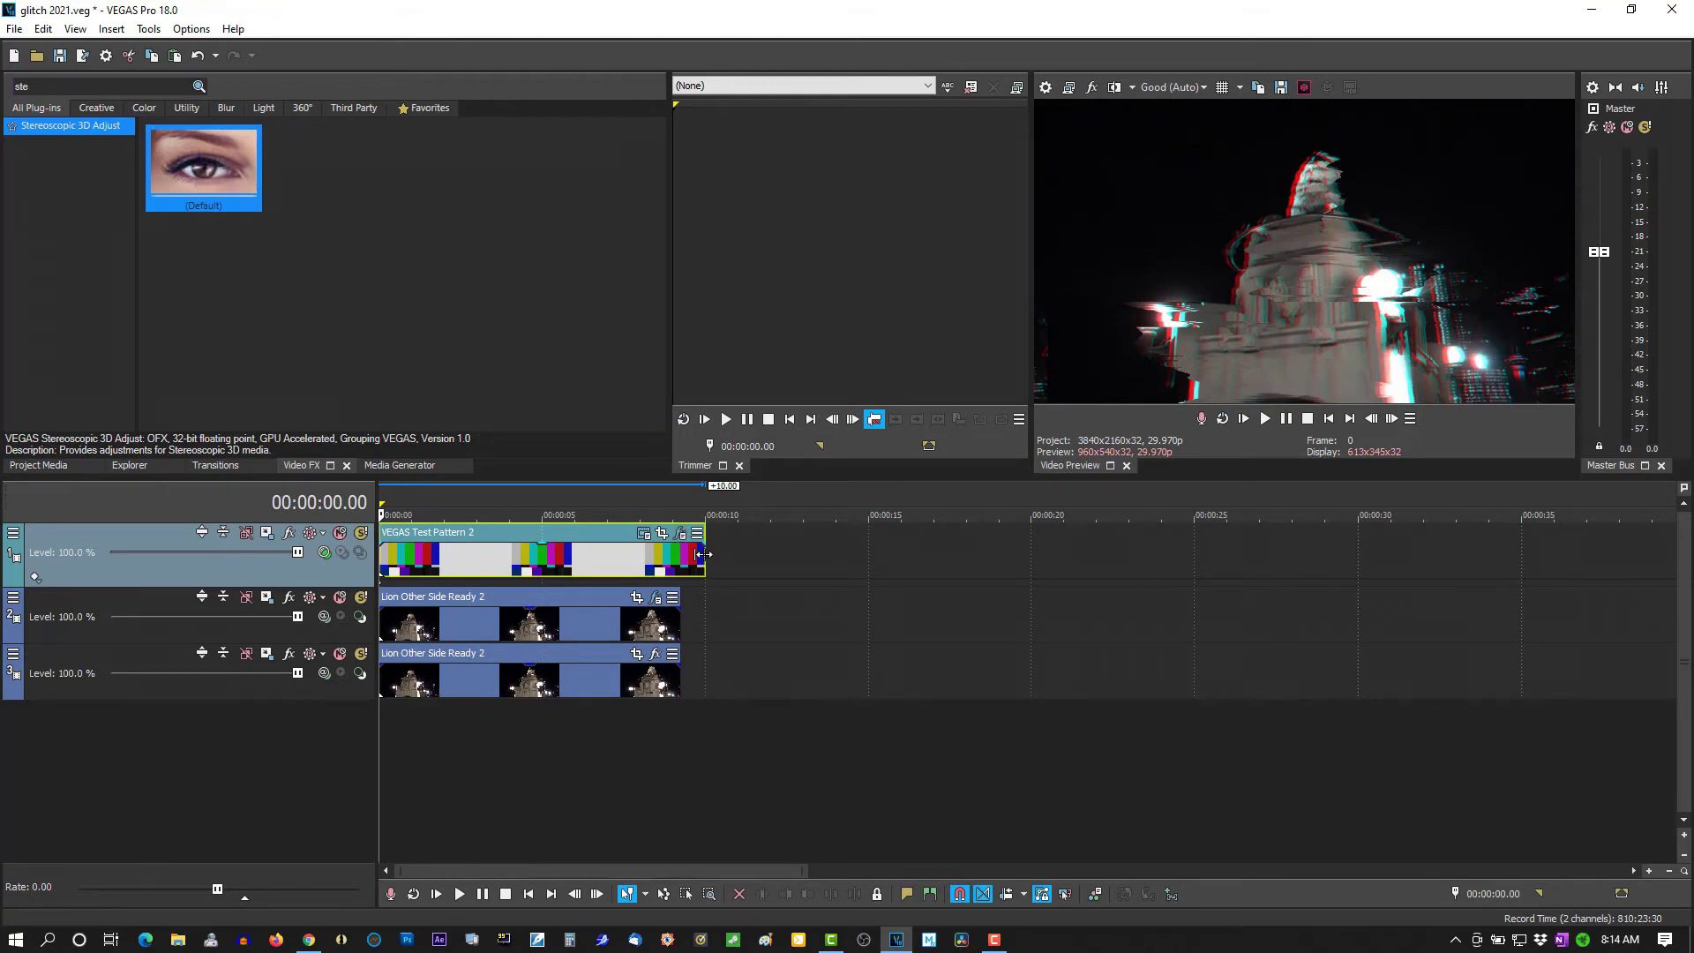
{"action": "left_click_drag", "start_coordinate": [703, 554], "coordinate": [403, 558]}
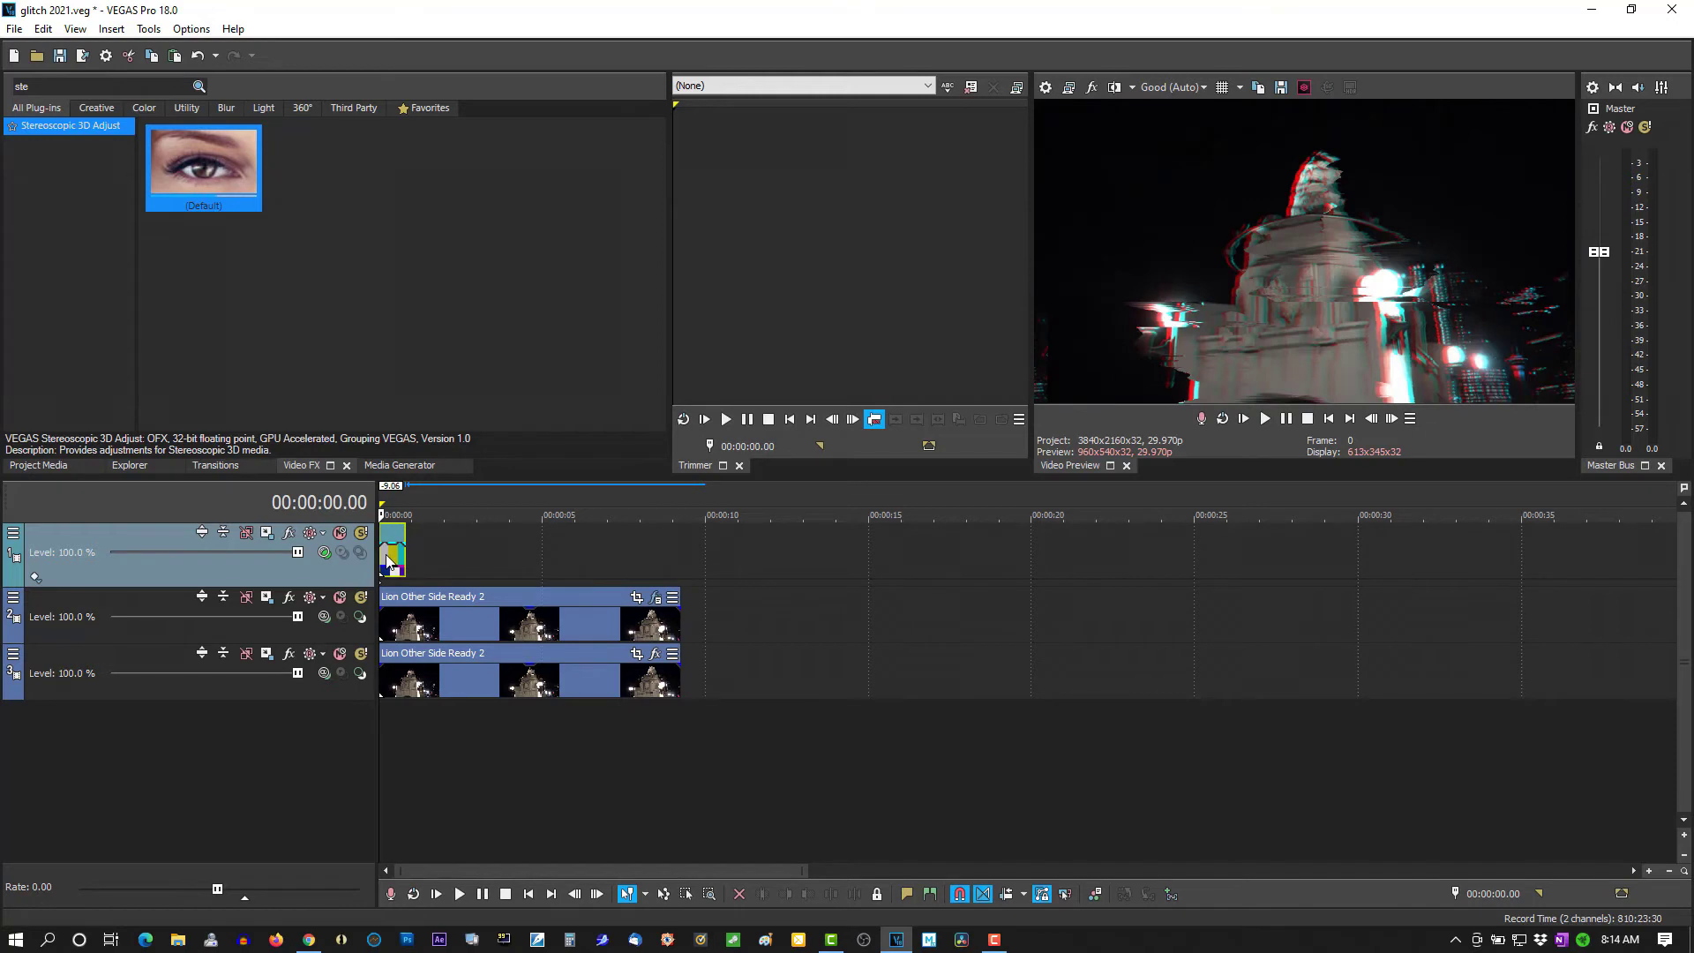
{"action": "left_click", "coordinate": [386, 559]}
{"action": "right_click", "coordinate": [387, 559]}
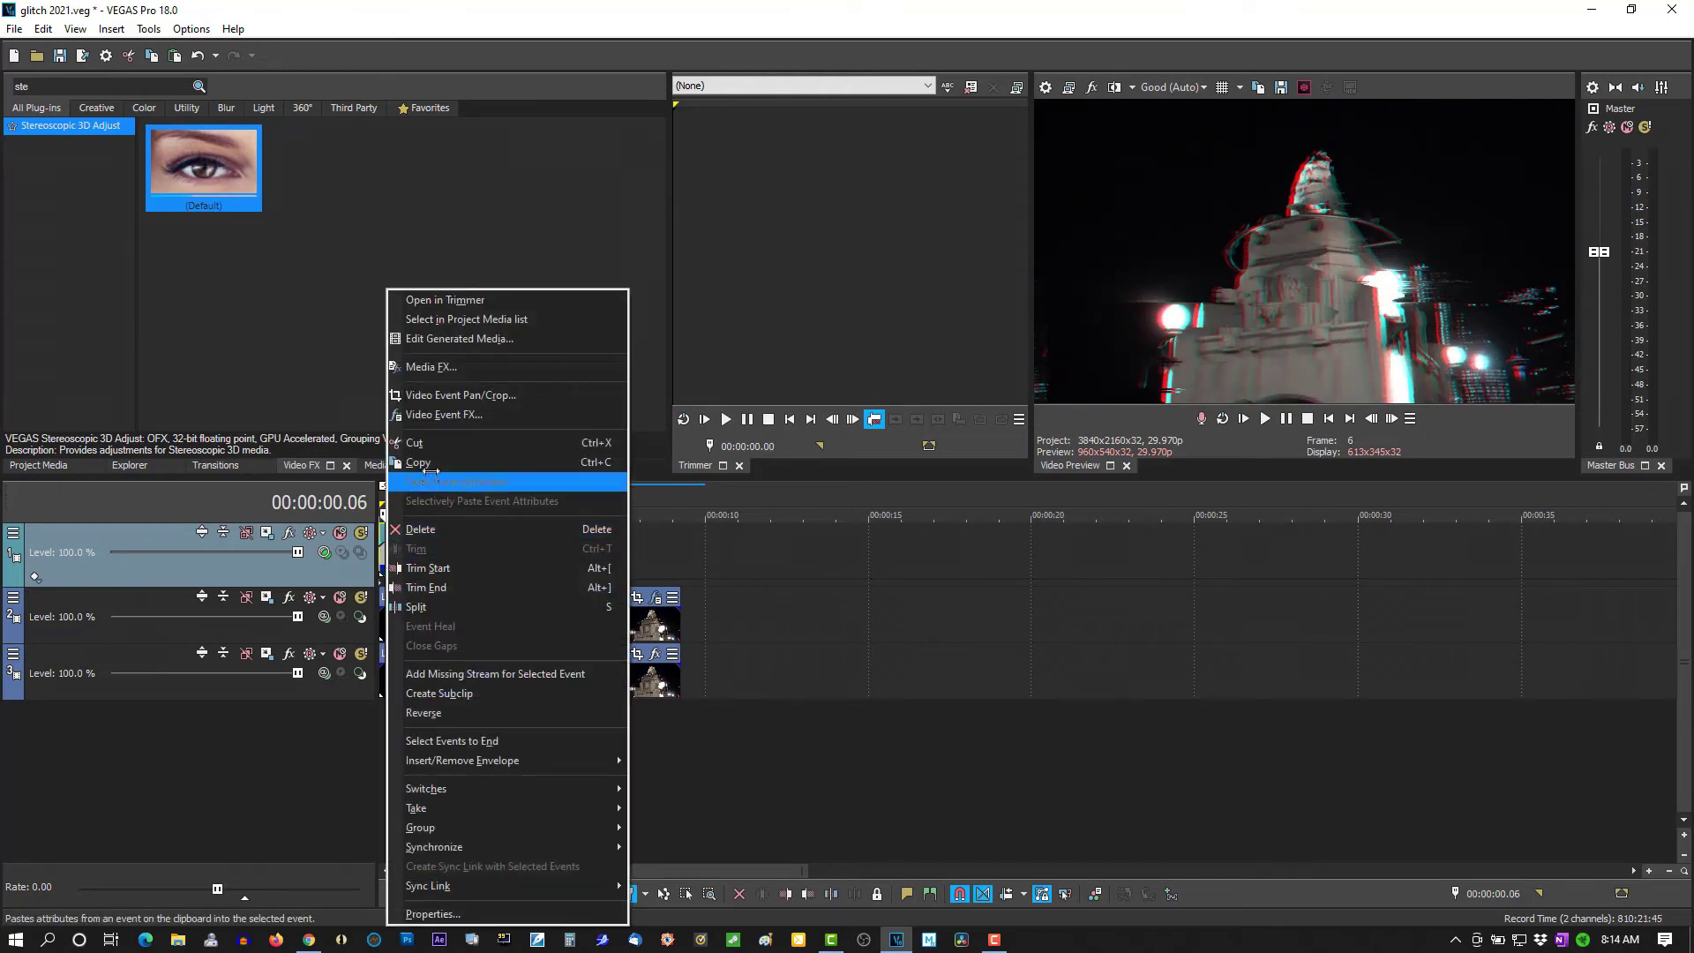
{"action": "left_click", "coordinate": [430, 463]}
- Paste two new copies of the test pattern at about 3 and 6 seconds
{"action": "left_click", "coordinate": [486, 556]}
{"action": "key", "text": "ctrl+v"}
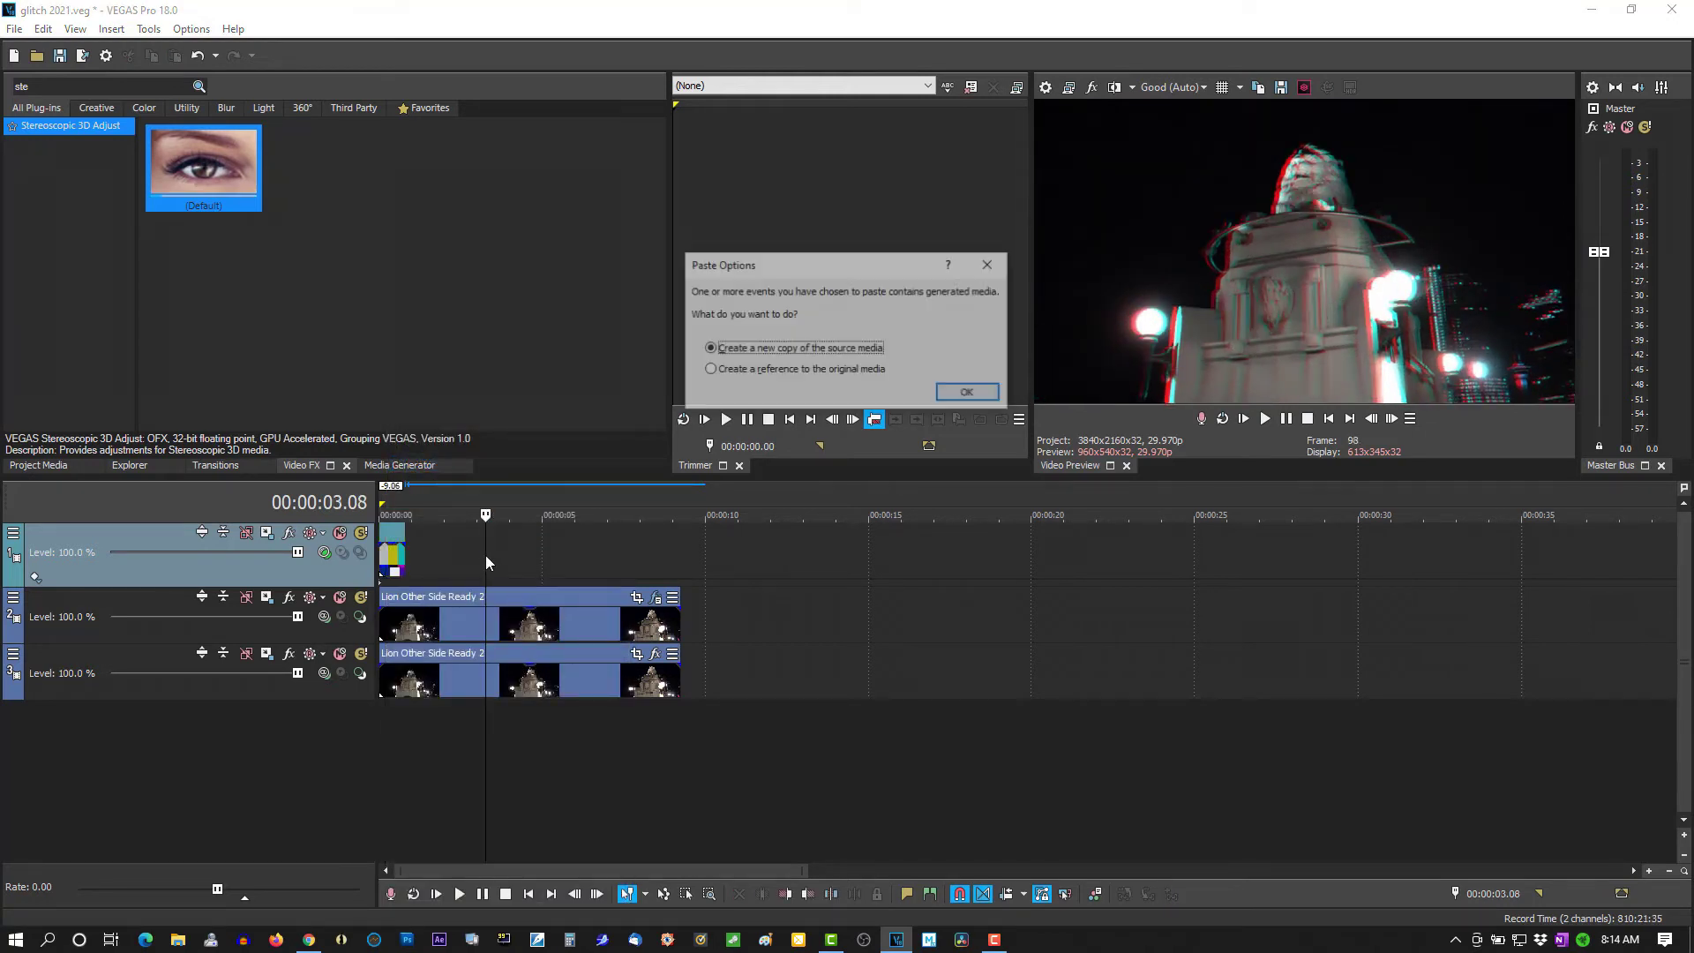
{"action": "left_click", "coordinate": [968, 393]}
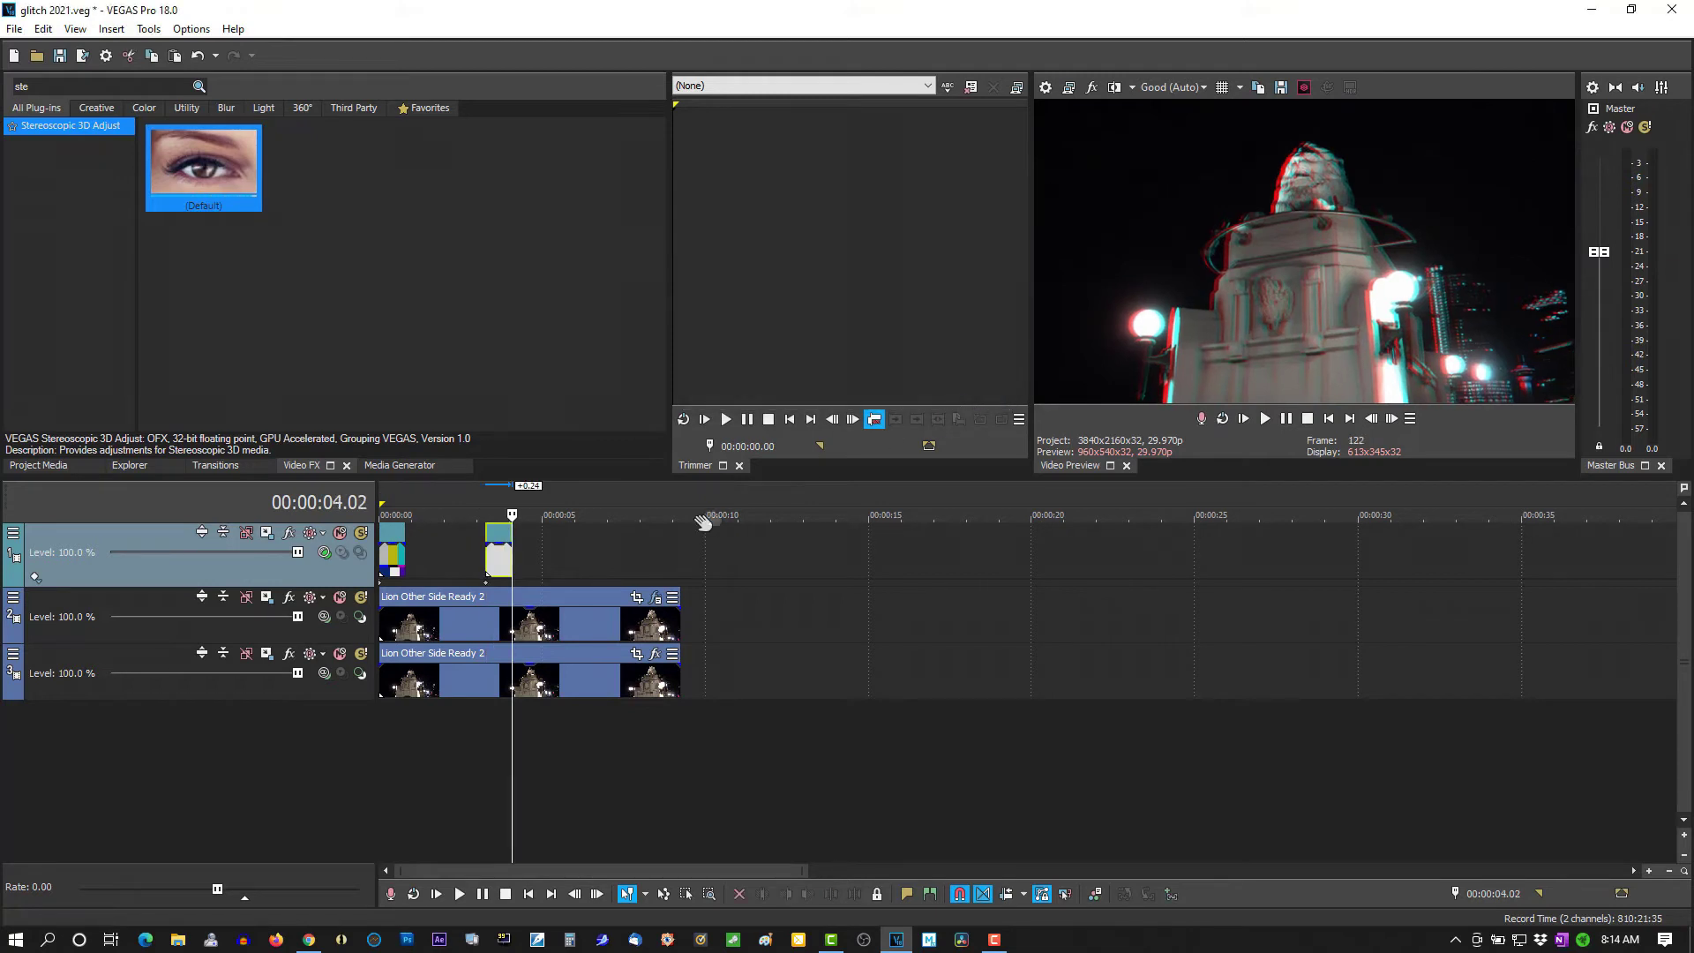
{"action": "left_click", "coordinate": [587, 537]}
{"action": "key", "text": "ctrl+v"}
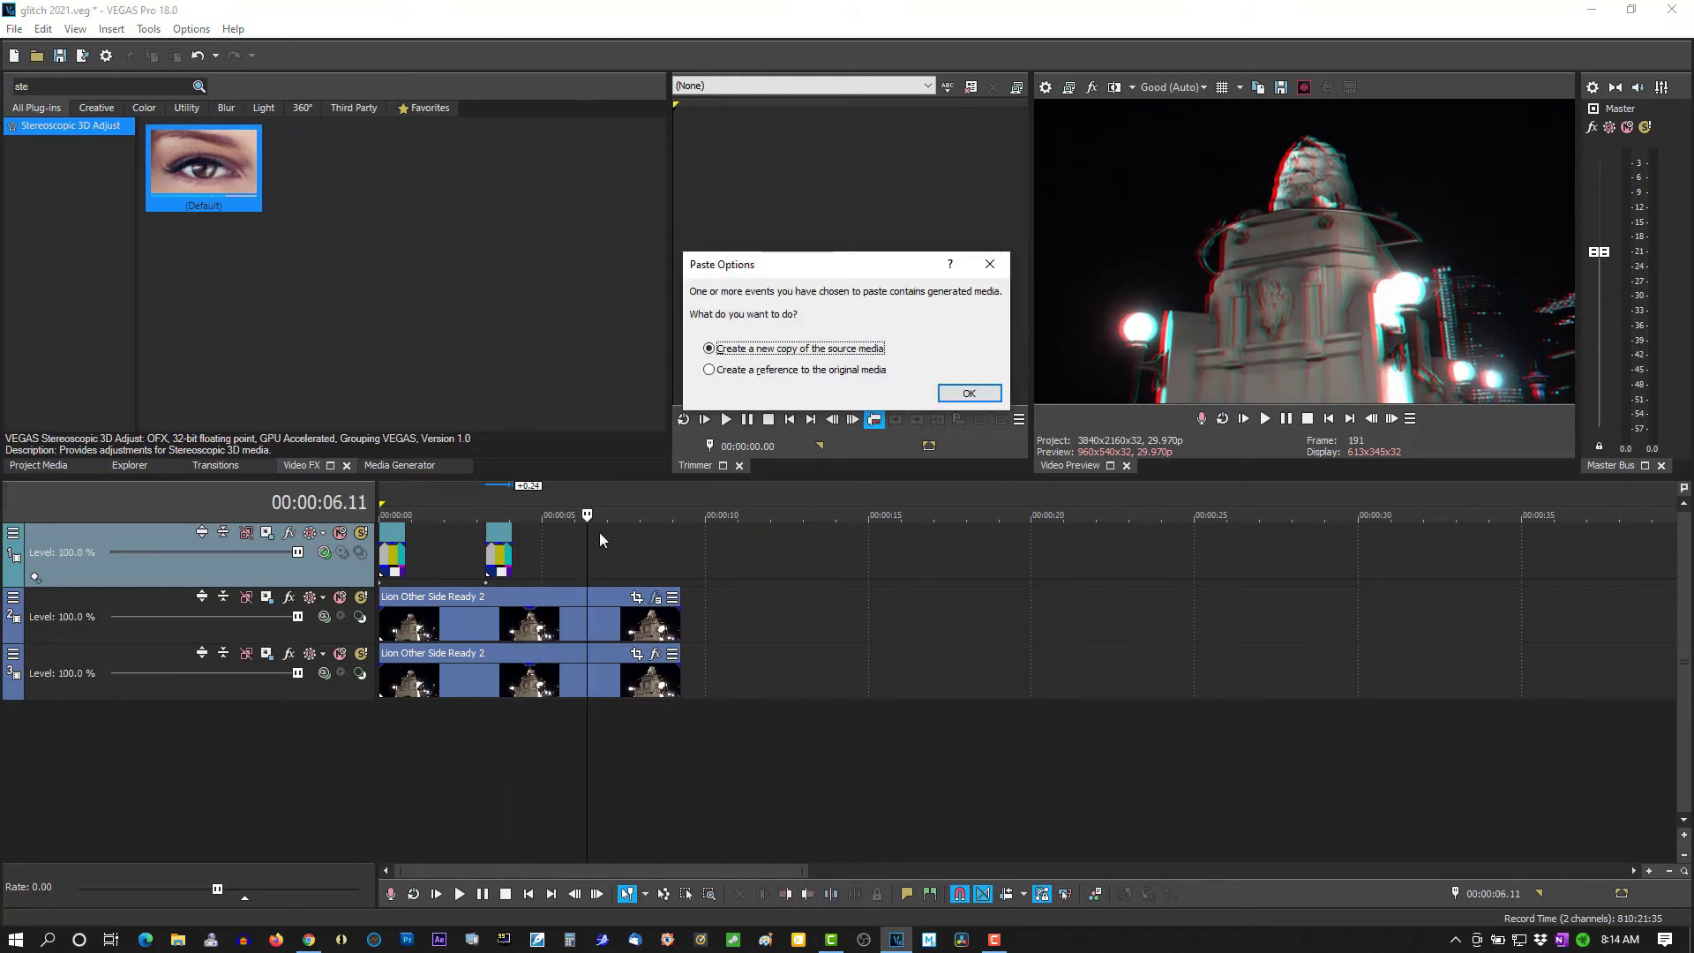
{"action": "left_click", "coordinate": [968, 392]}
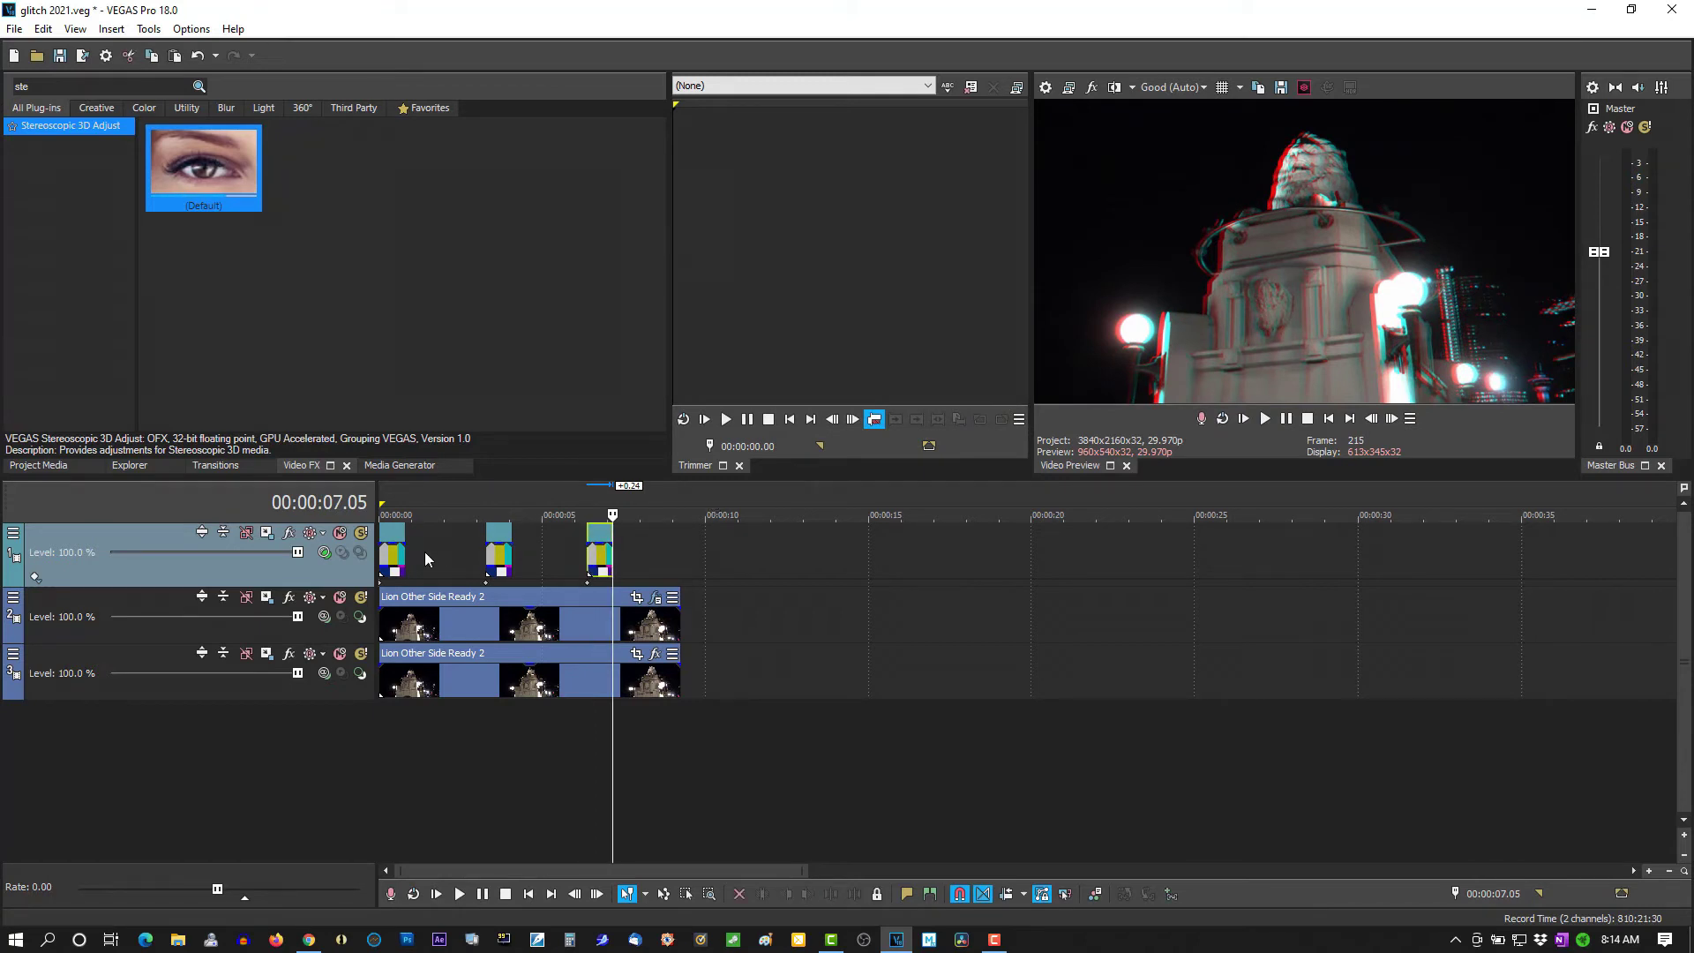
- Shift the first test-pattern clip to about 1 second and the second slightly later
{"action": "left_click_drag", "start_coordinate": [394, 564], "coordinate": [432, 560]}
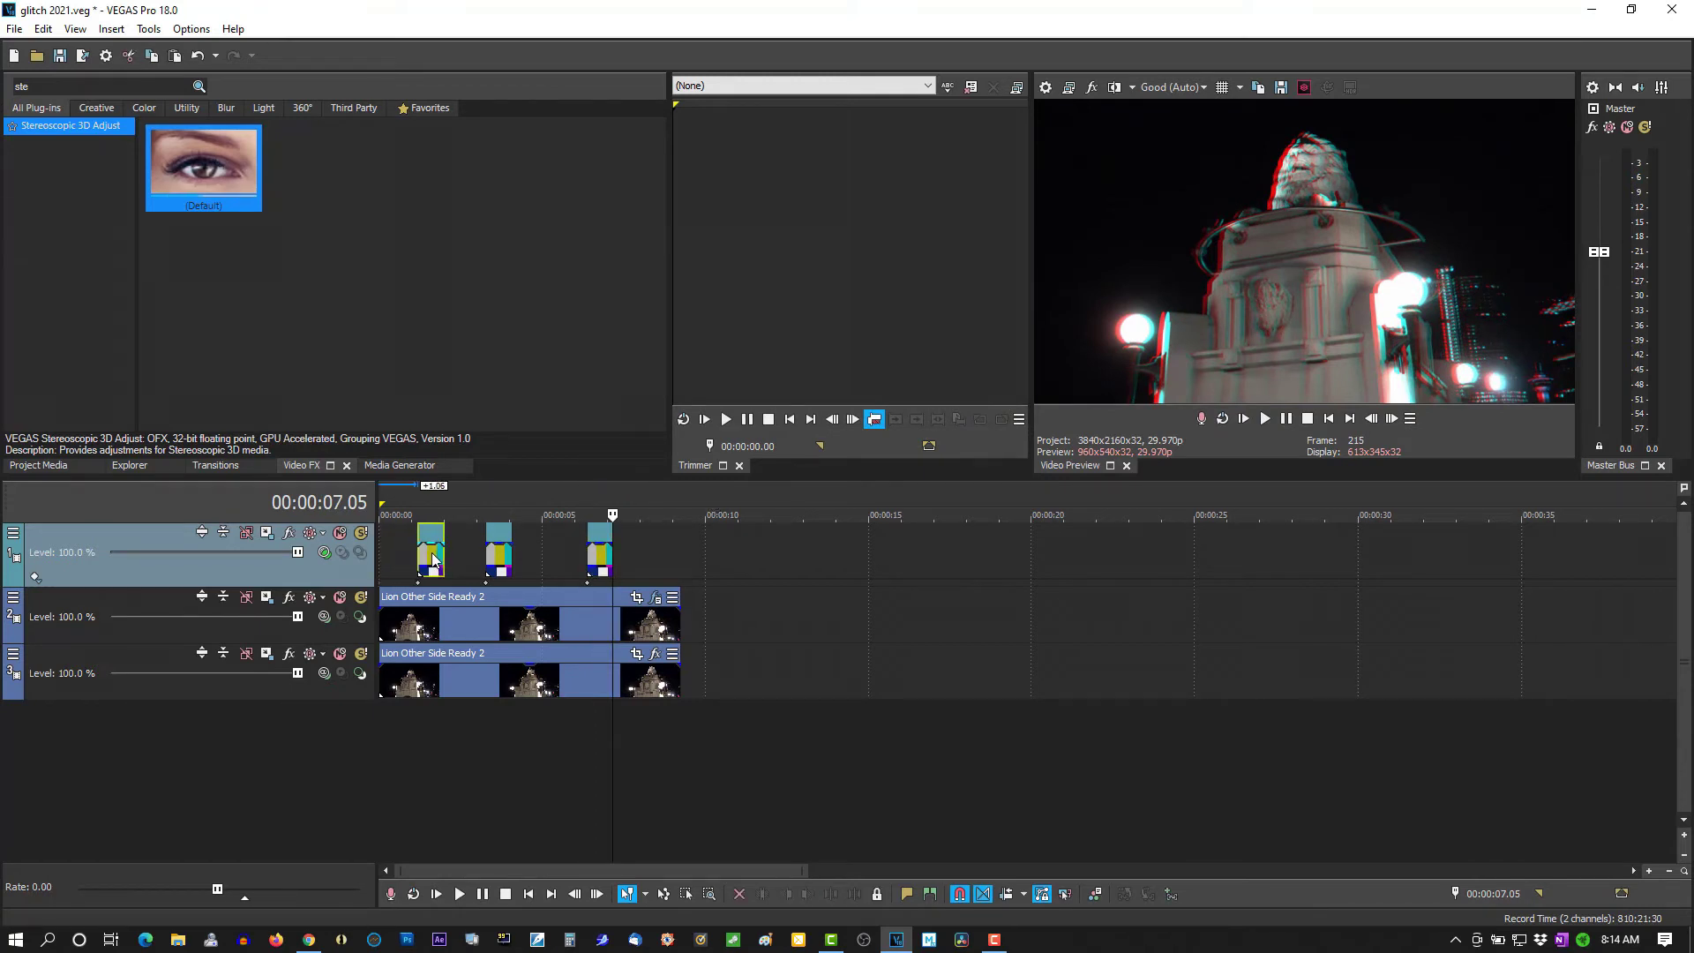
{"action": "left_click", "coordinate": [499, 557]}
{"action": "left_click_drag", "start_coordinate": [500, 558], "coordinate": [630, 562]}
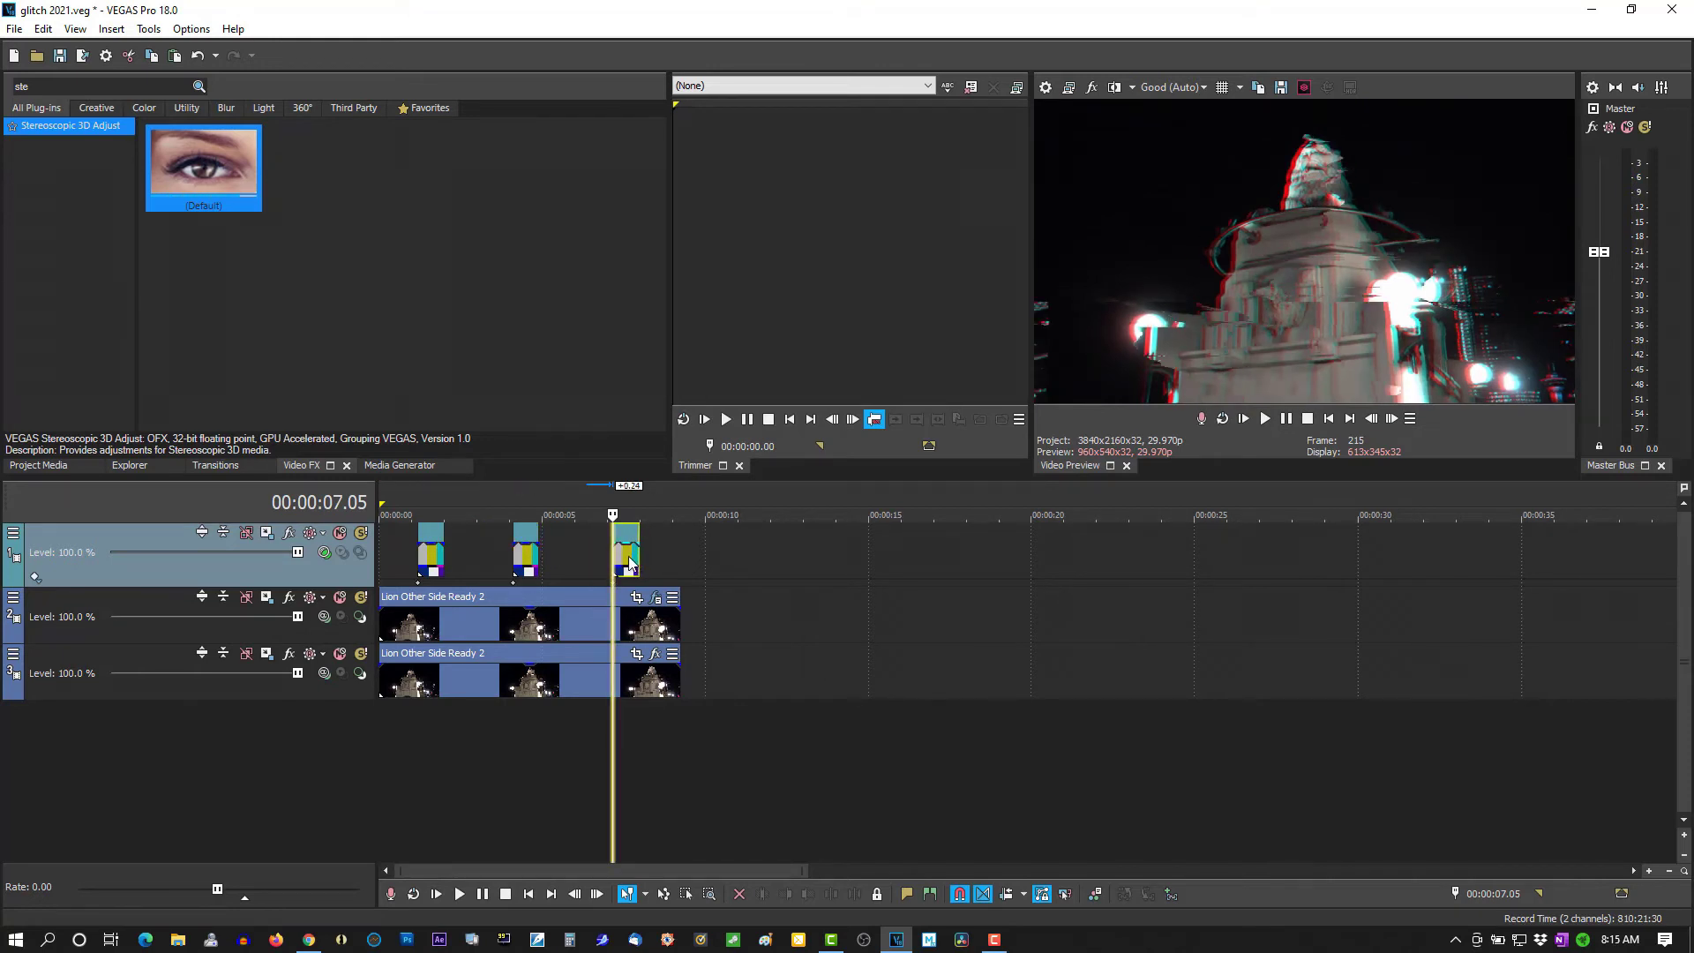
{"action": "left_click", "coordinate": [525, 562]}
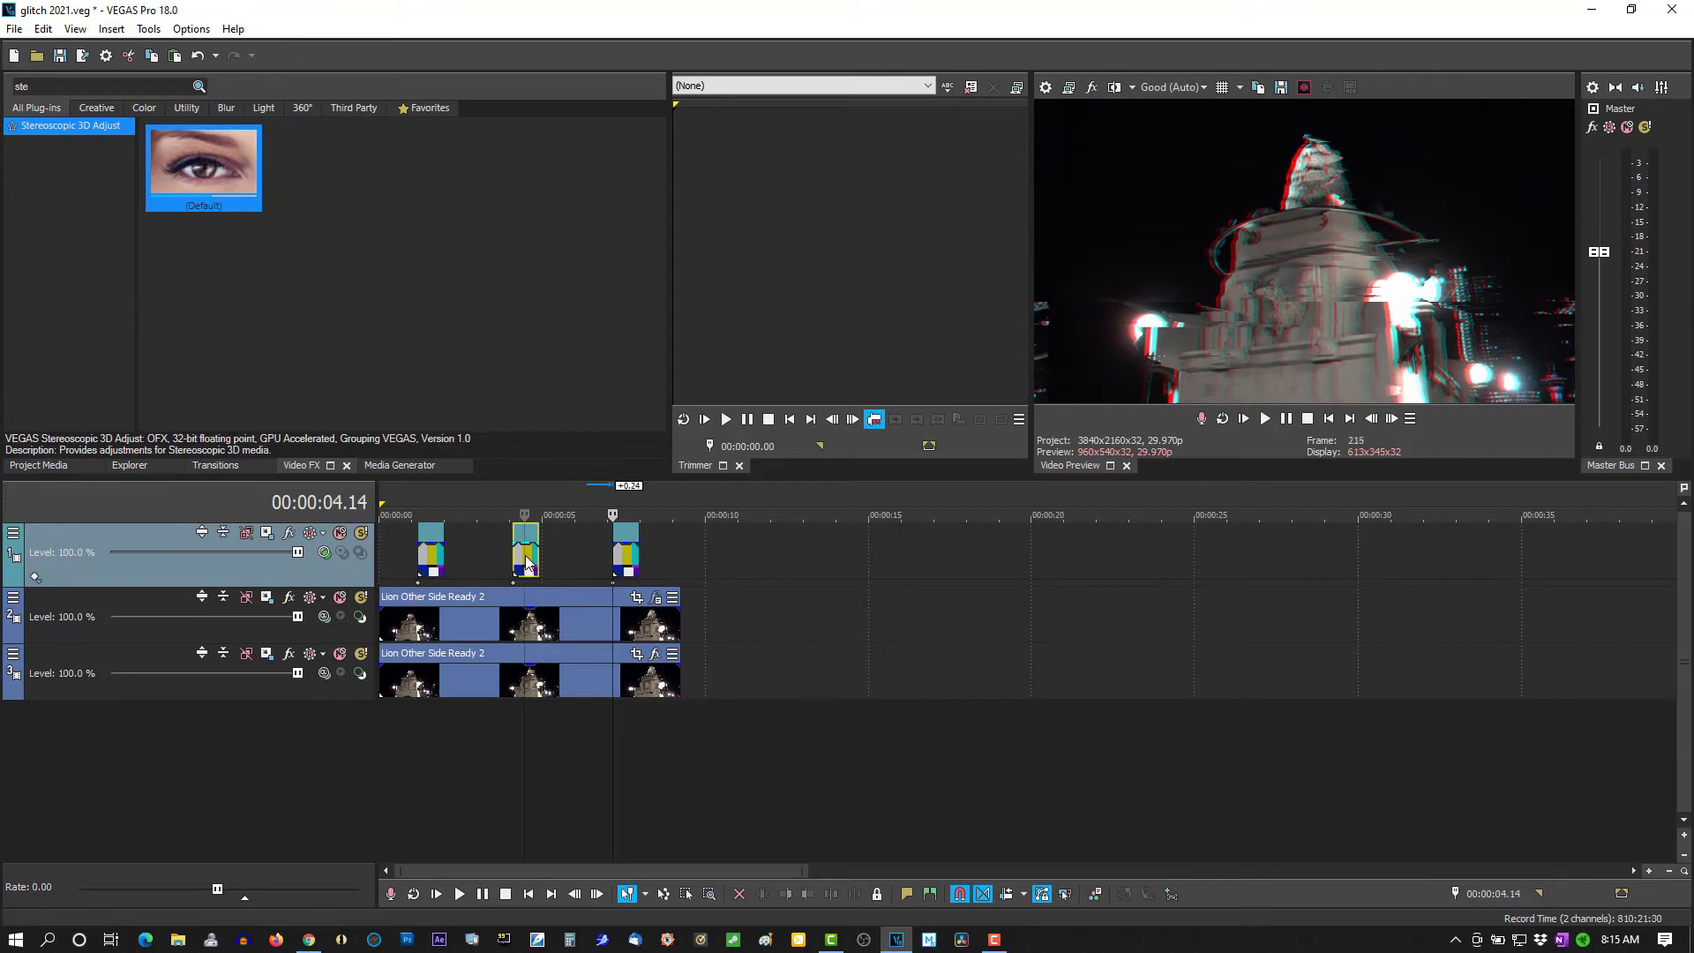
- Mute track 3 and trim the start of the track 2 lion clip
{"action": "left_click", "coordinate": [432, 555]}
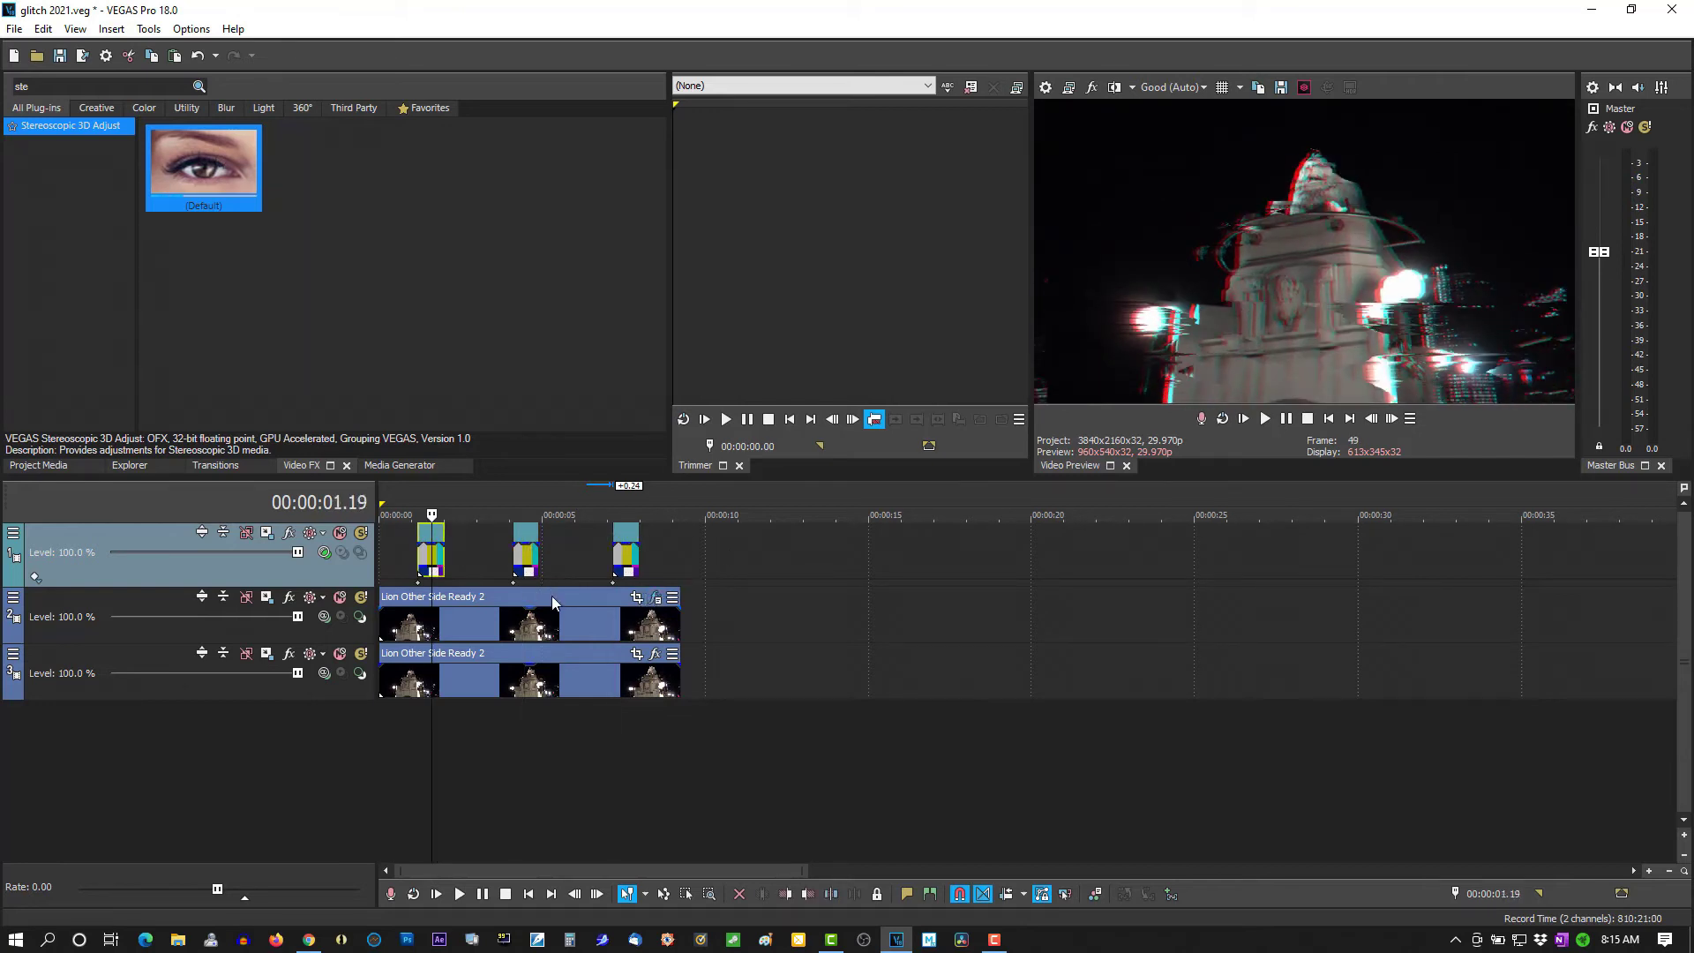
{"action": "left_click", "coordinate": [341, 655]}
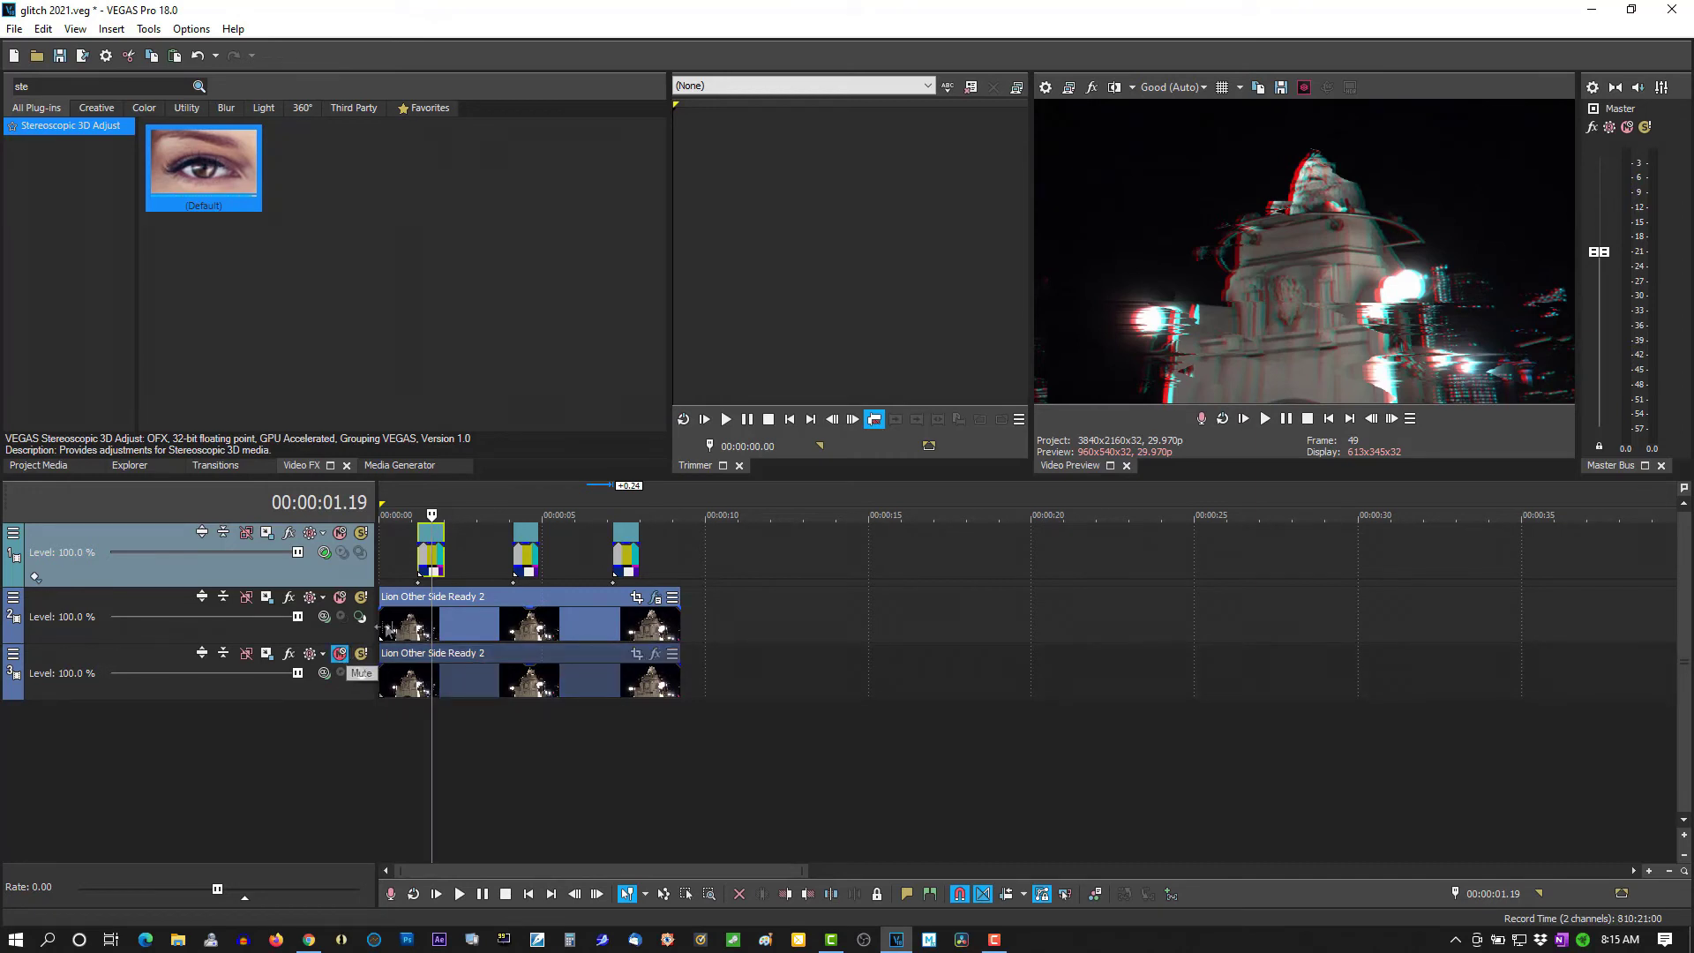
{"action": "left_click", "coordinate": [415, 623]}
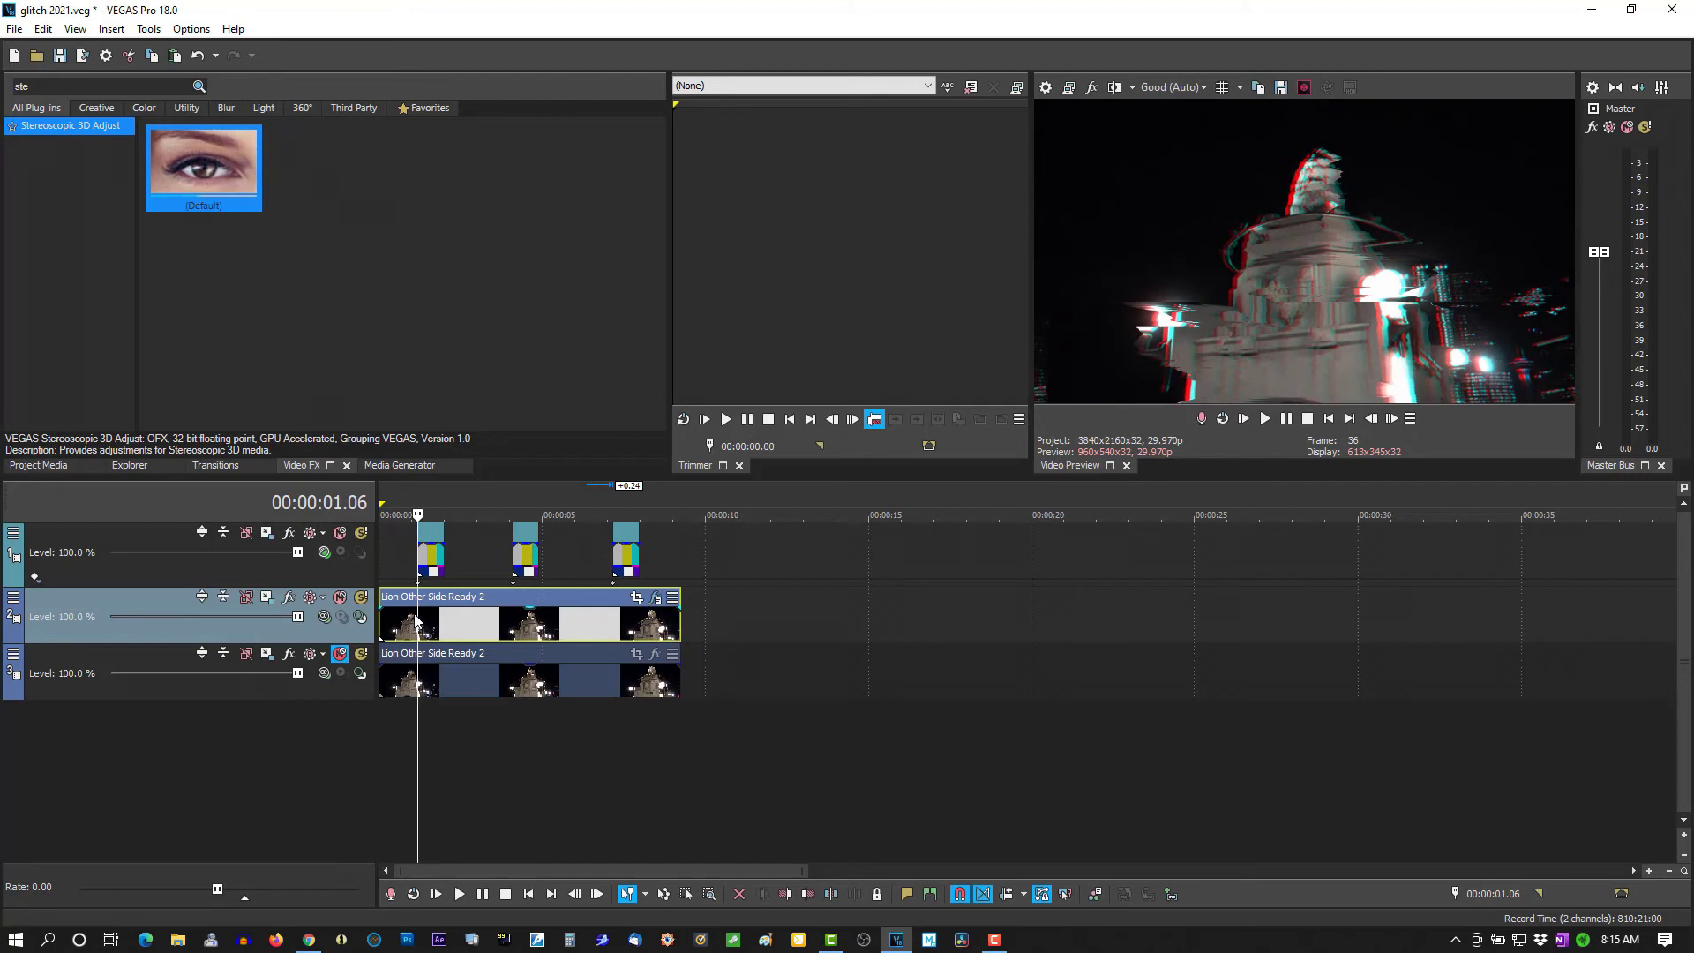
{"action": "key", "text": "Page_Down"}
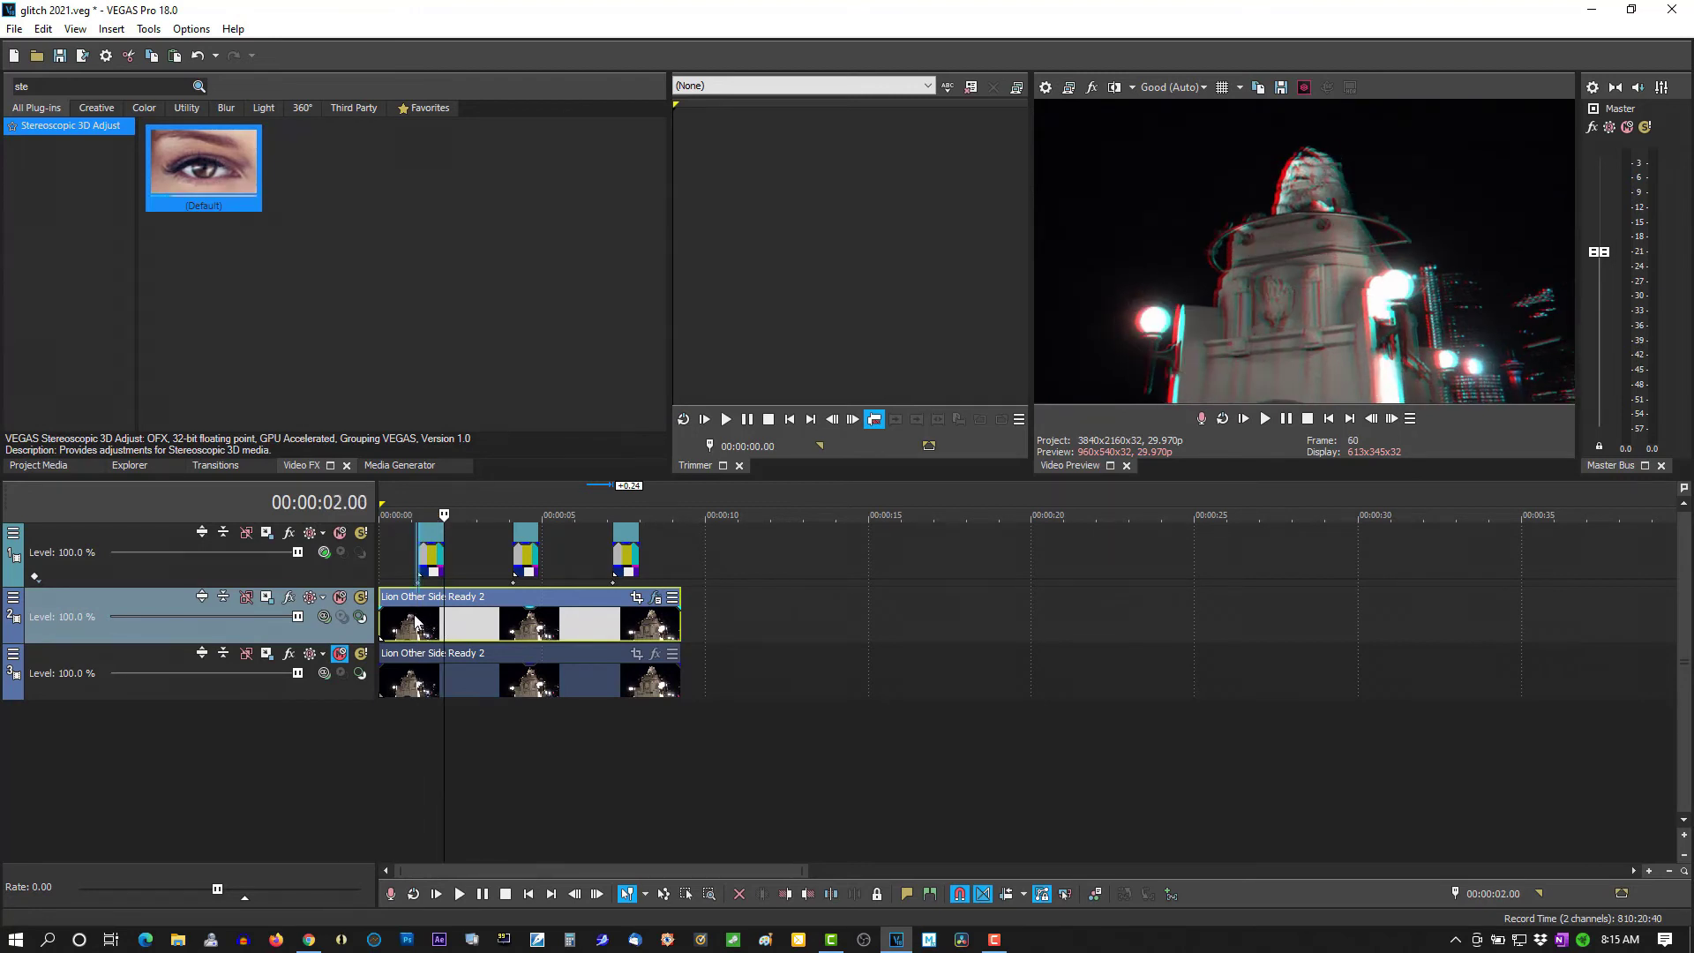
{"action": "left_click", "coordinate": [415, 623]}
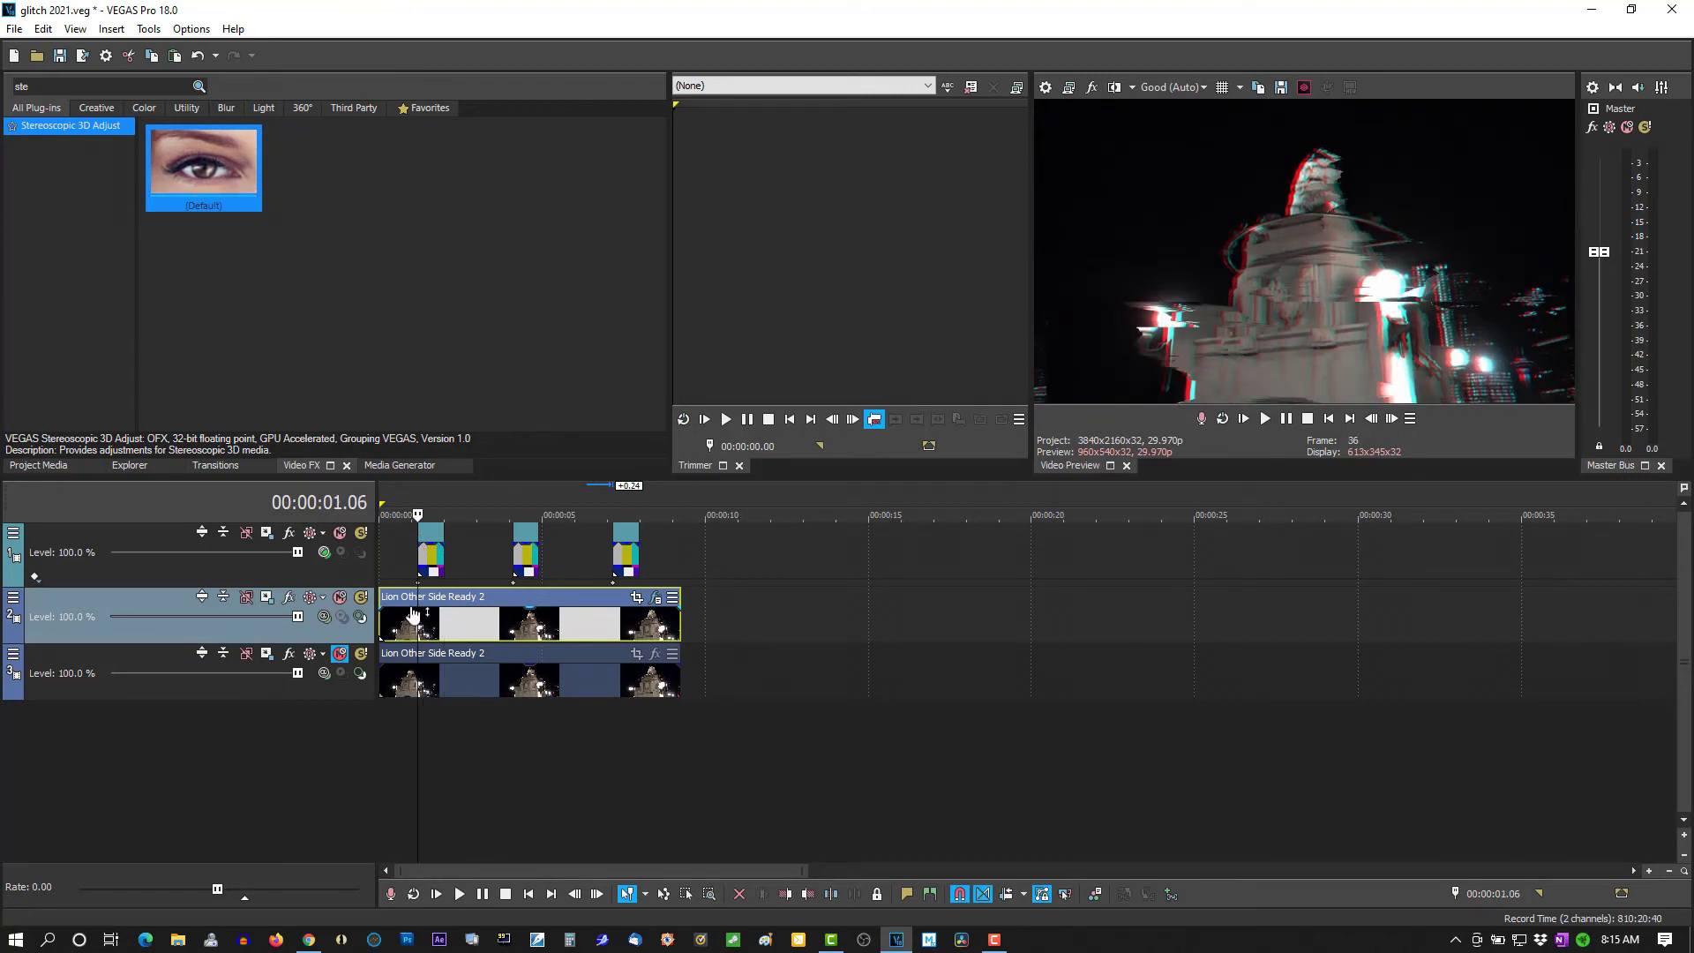
{"action": "left_click_drag", "start_coordinate": [413, 613], "coordinate": [443, 615]}
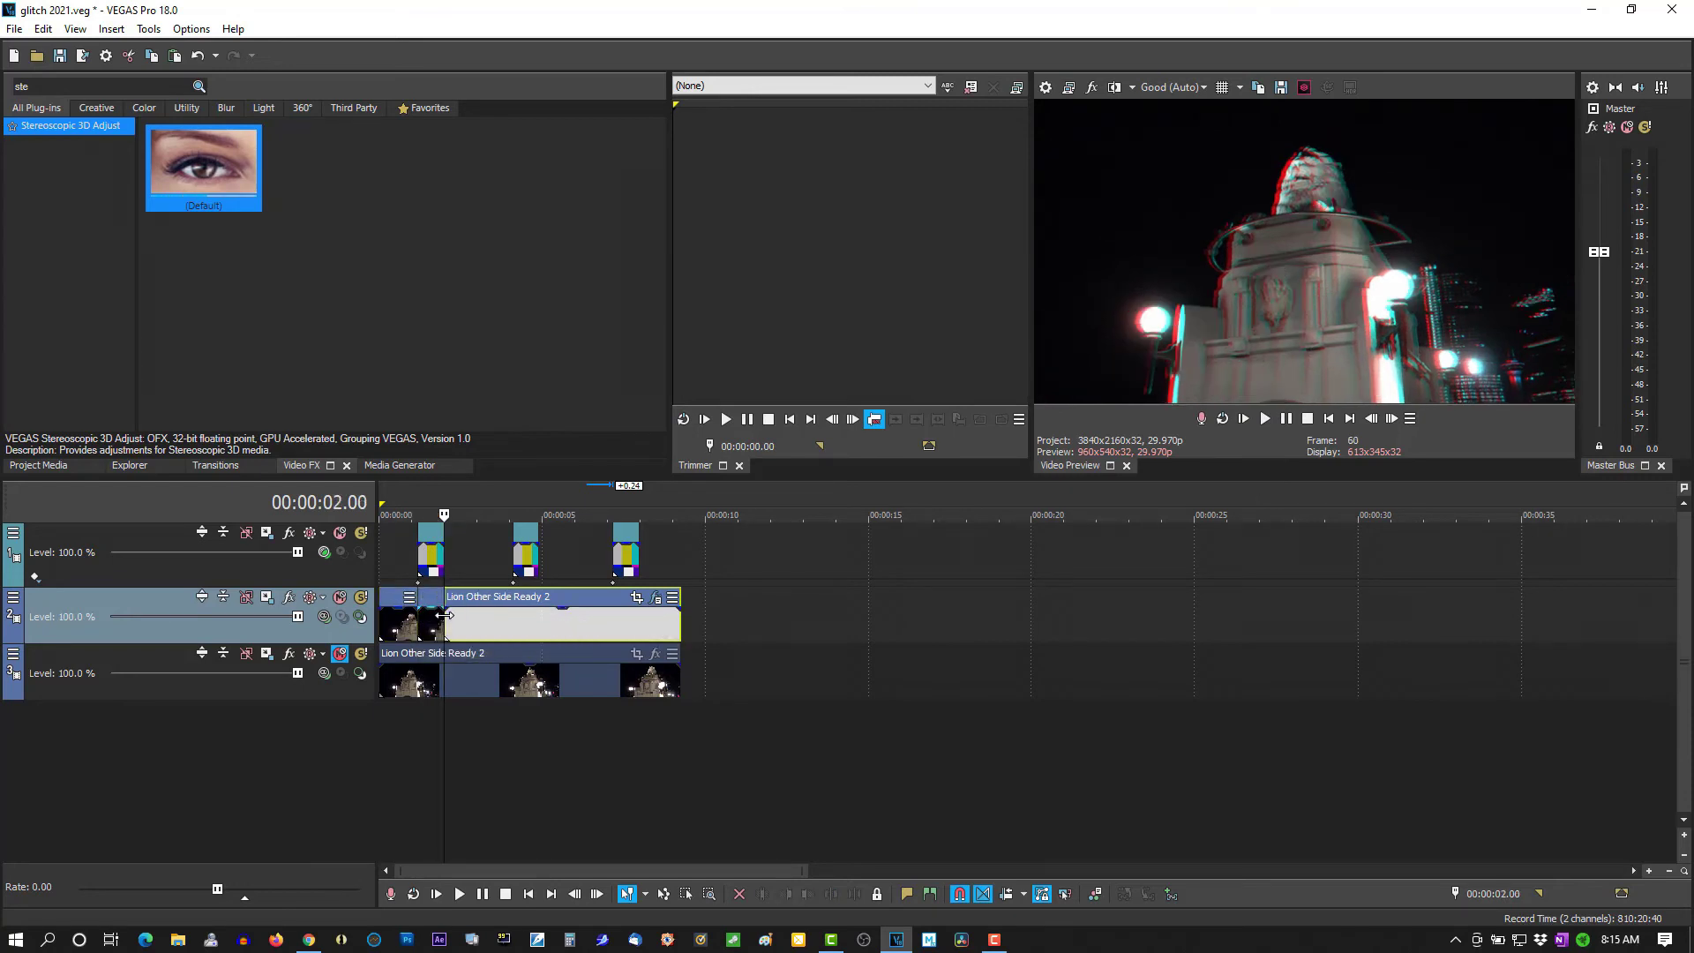
- Split the track 2 lion clip at 00:00:04.03, 00:00:04.27 and 00:00:07.05
{"action": "left_click", "coordinate": [511, 620]}
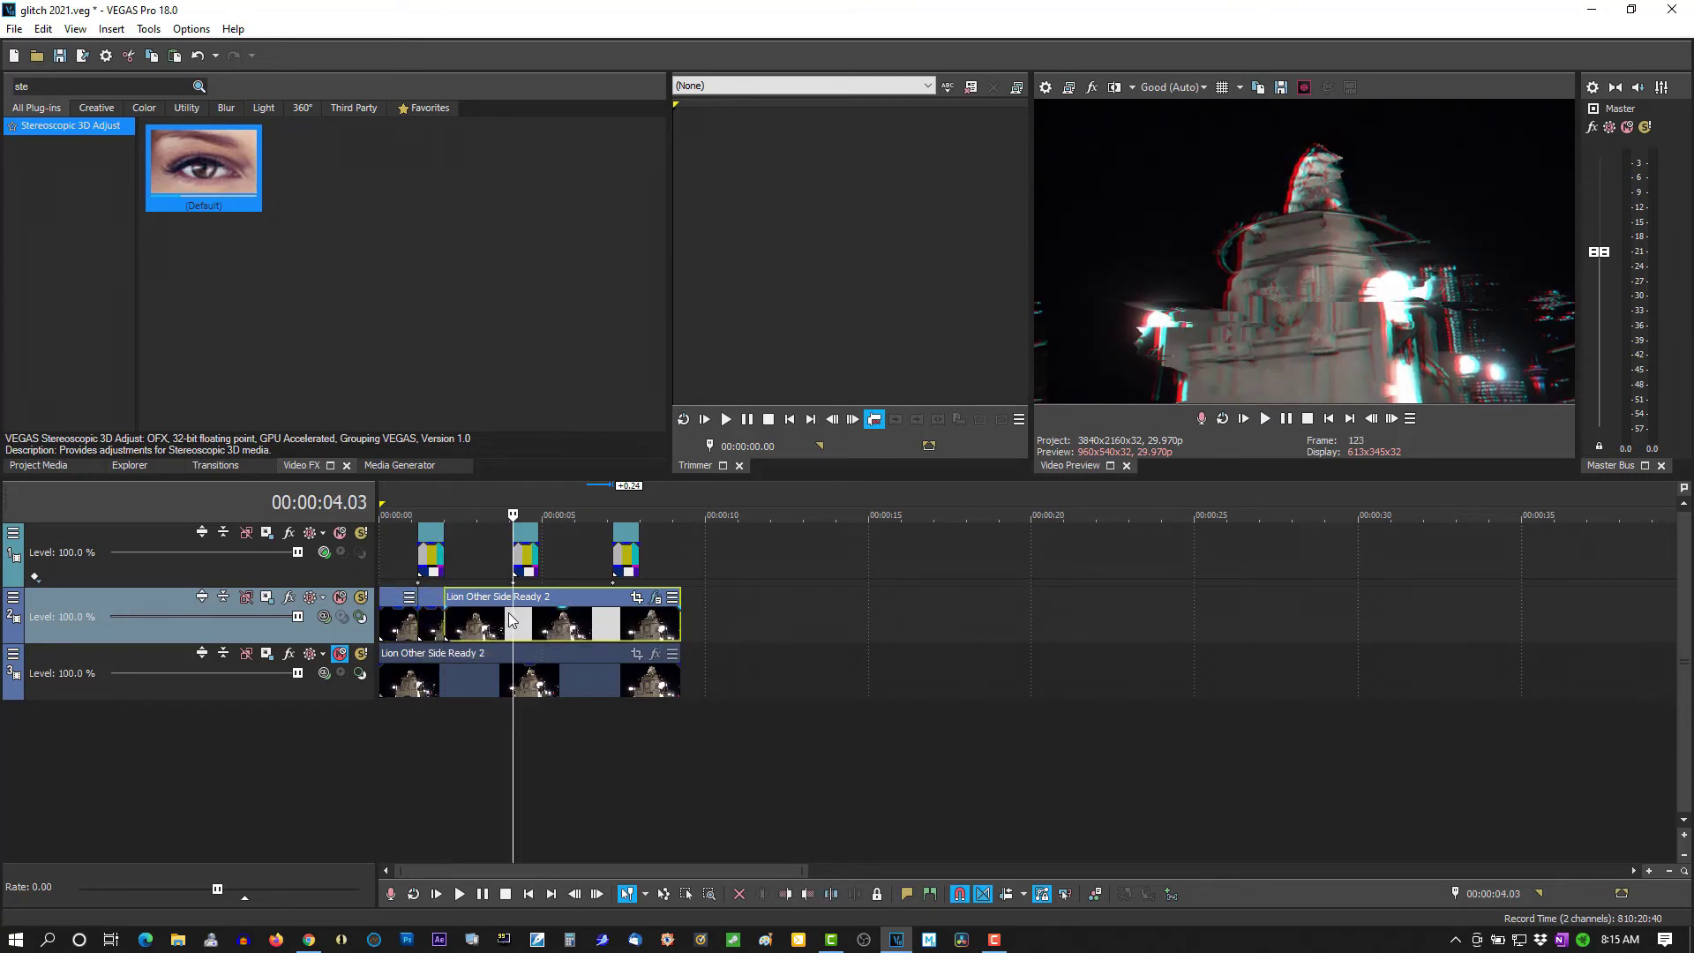
{"action": "key", "text": "s"}
{"action": "left_click", "coordinate": [540, 620]}
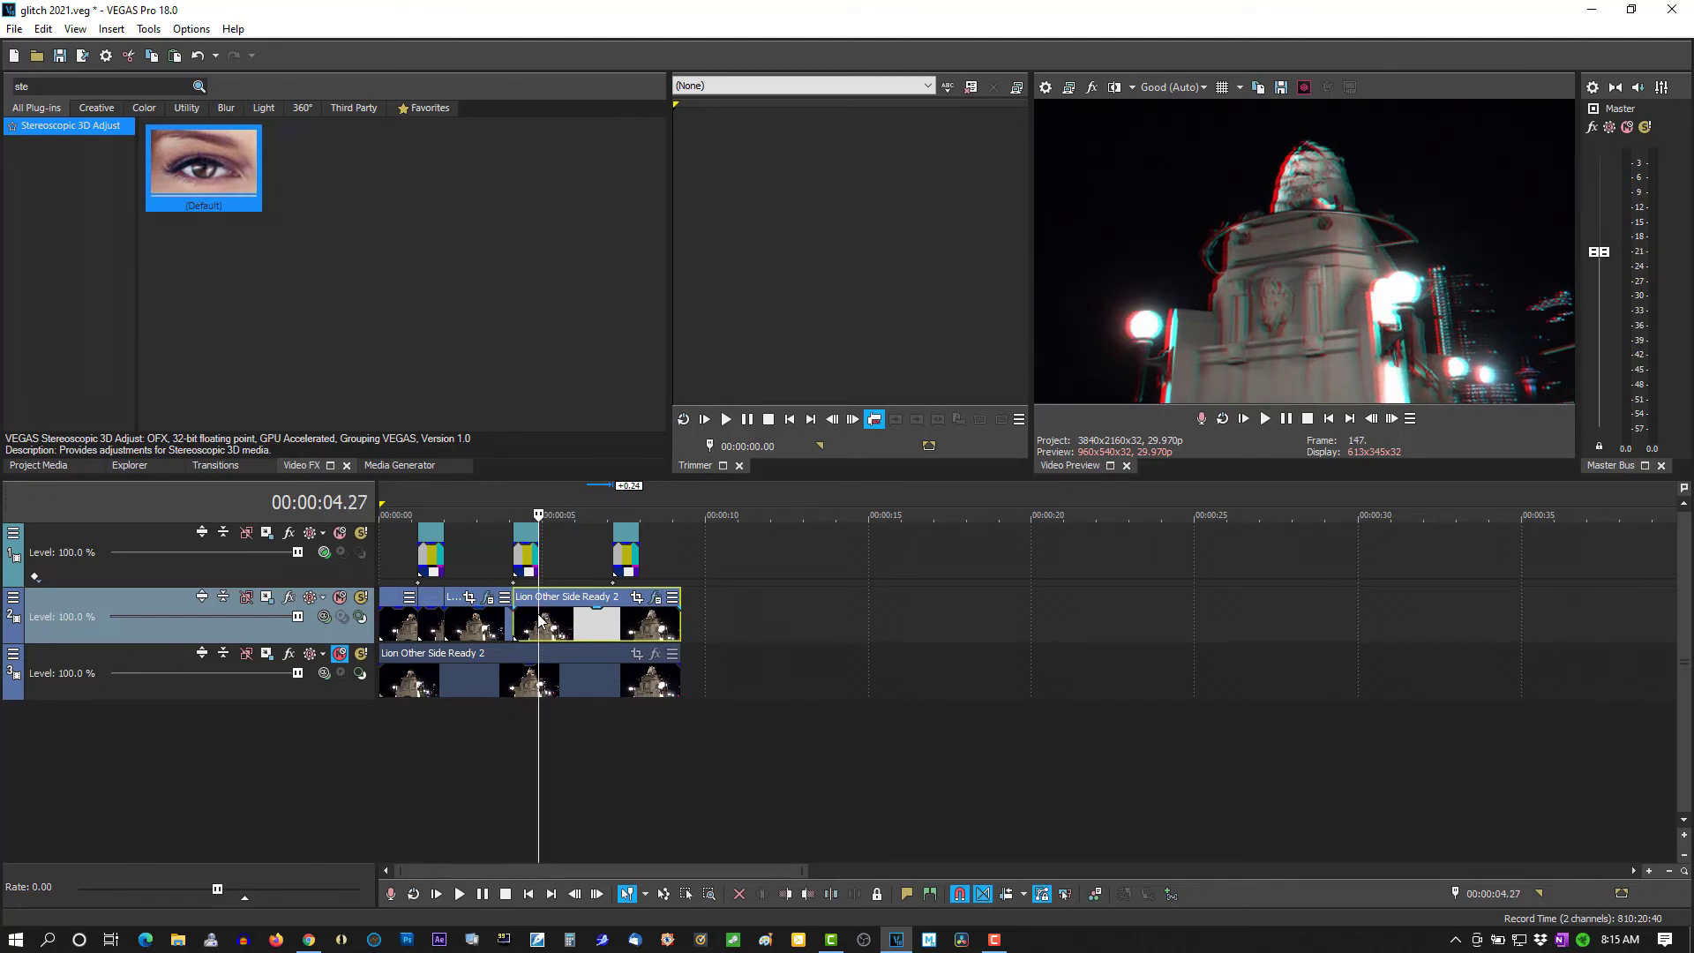
{"action": "key", "text": "s"}
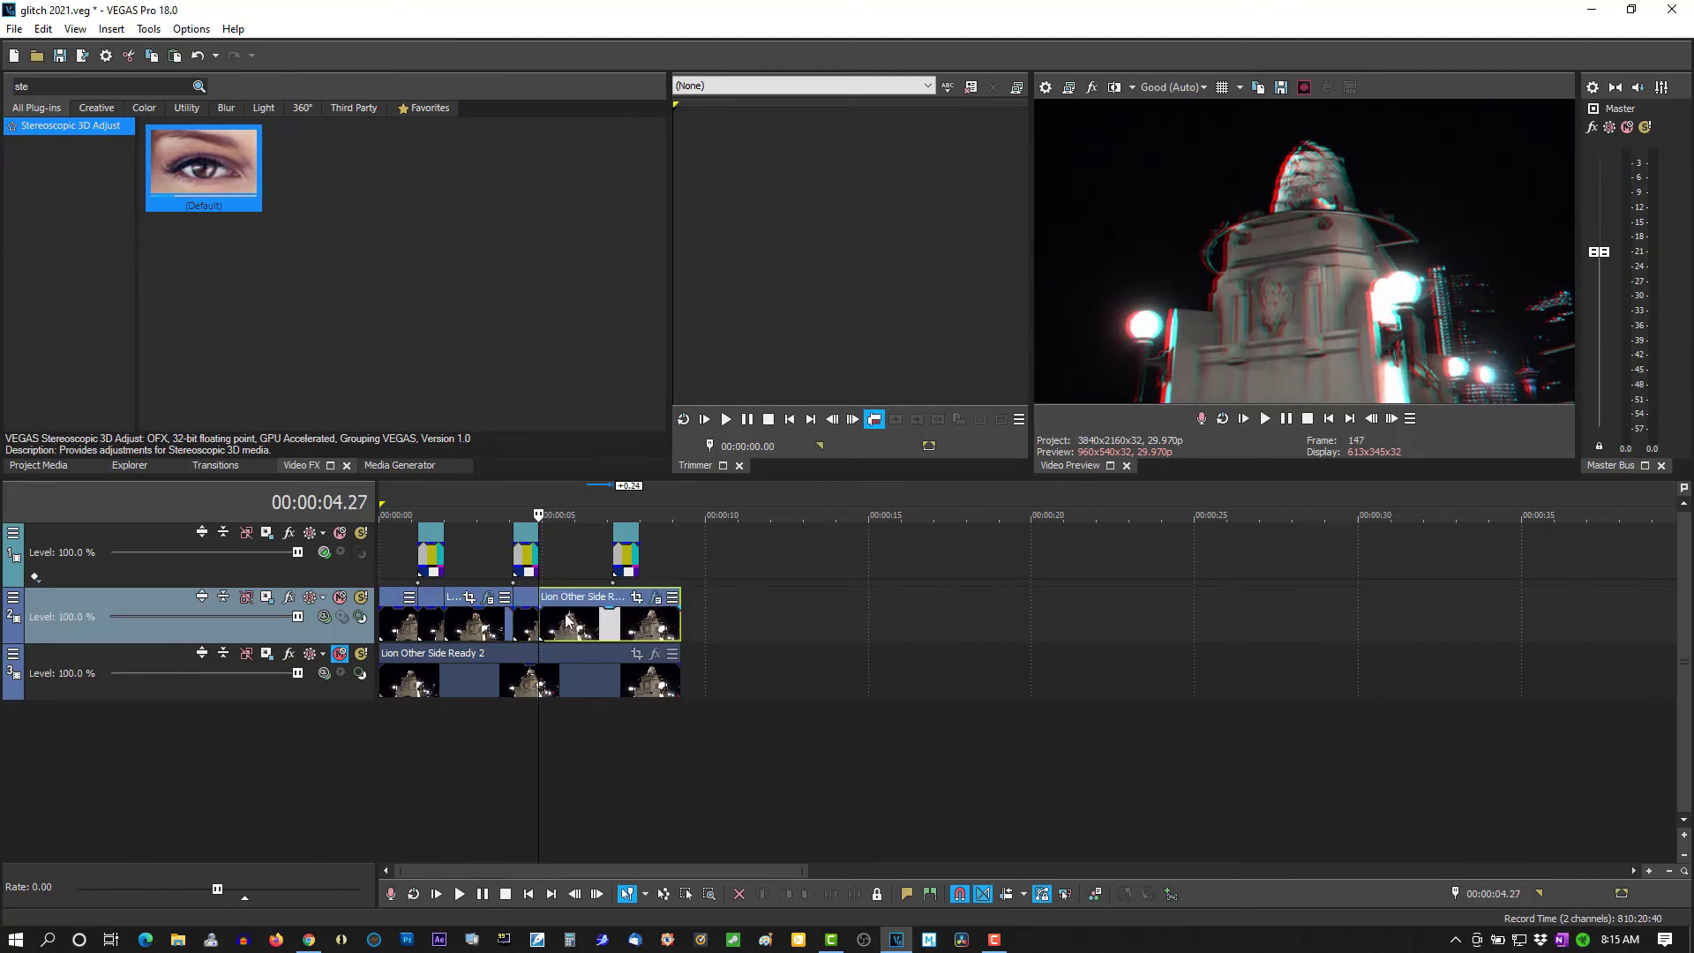
{"action": "left_click", "coordinate": [613, 626]}
{"action": "key", "text": "s"}
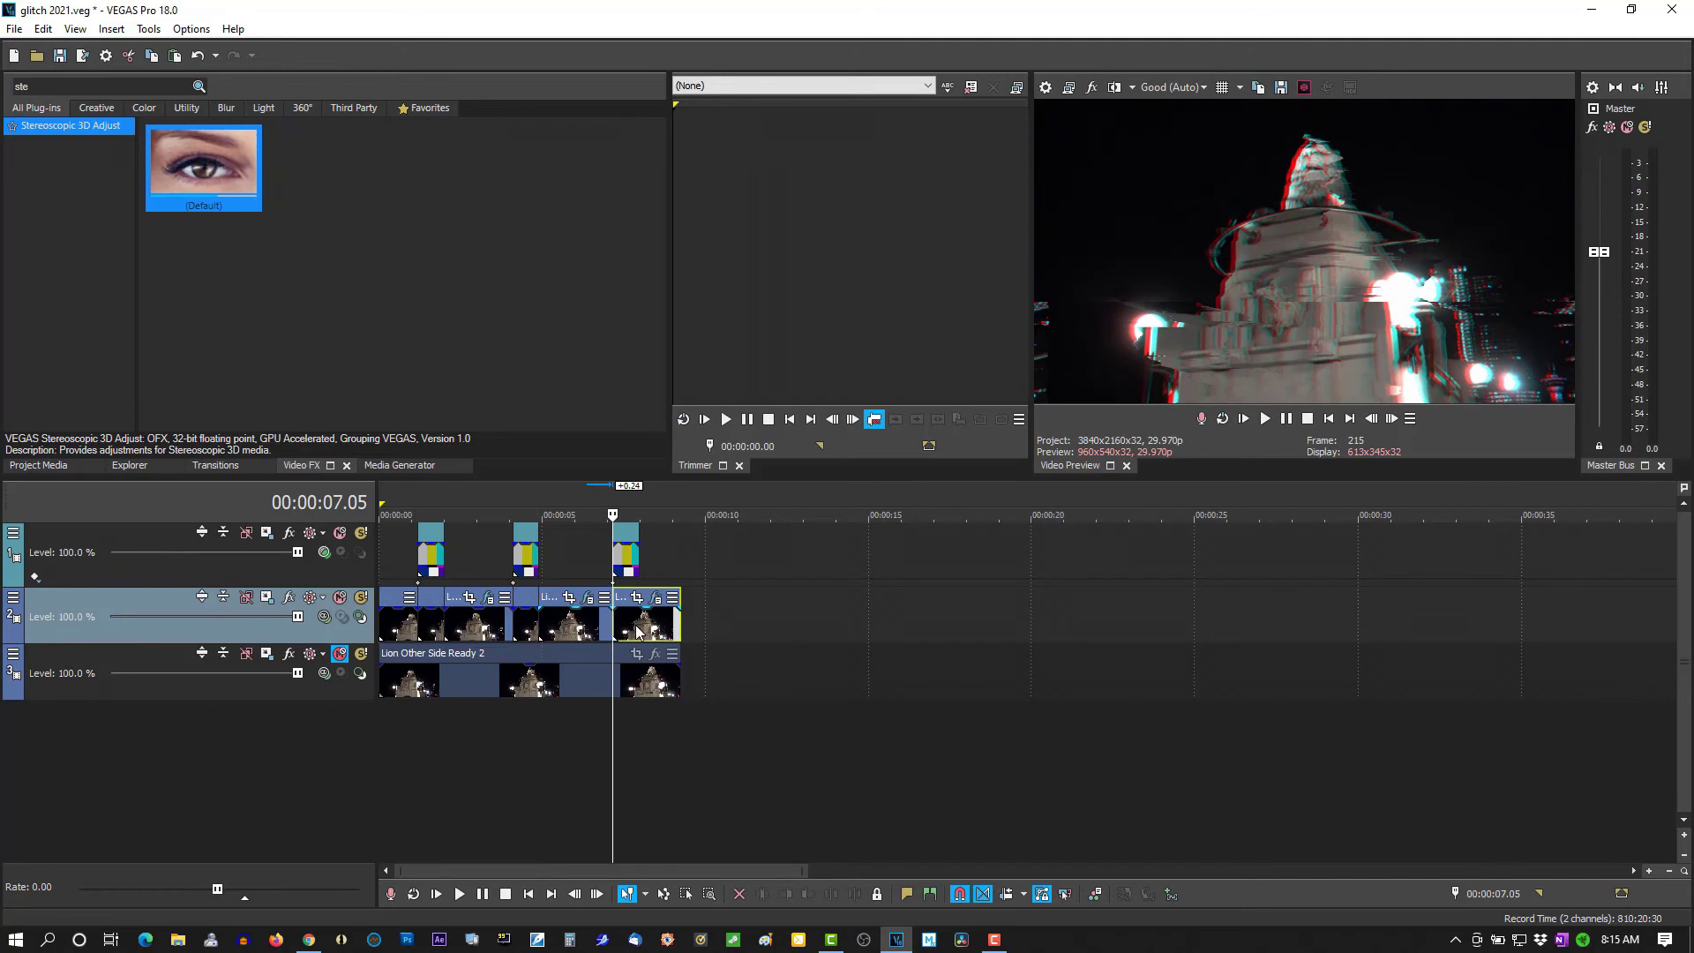
{"action": "left_click", "coordinate": [638, 628]}
- Delete the four unwanted track 2 pieces, keeping the short pieces under the flashes
{"action": "left_click", "coordinate": [403, 629]}
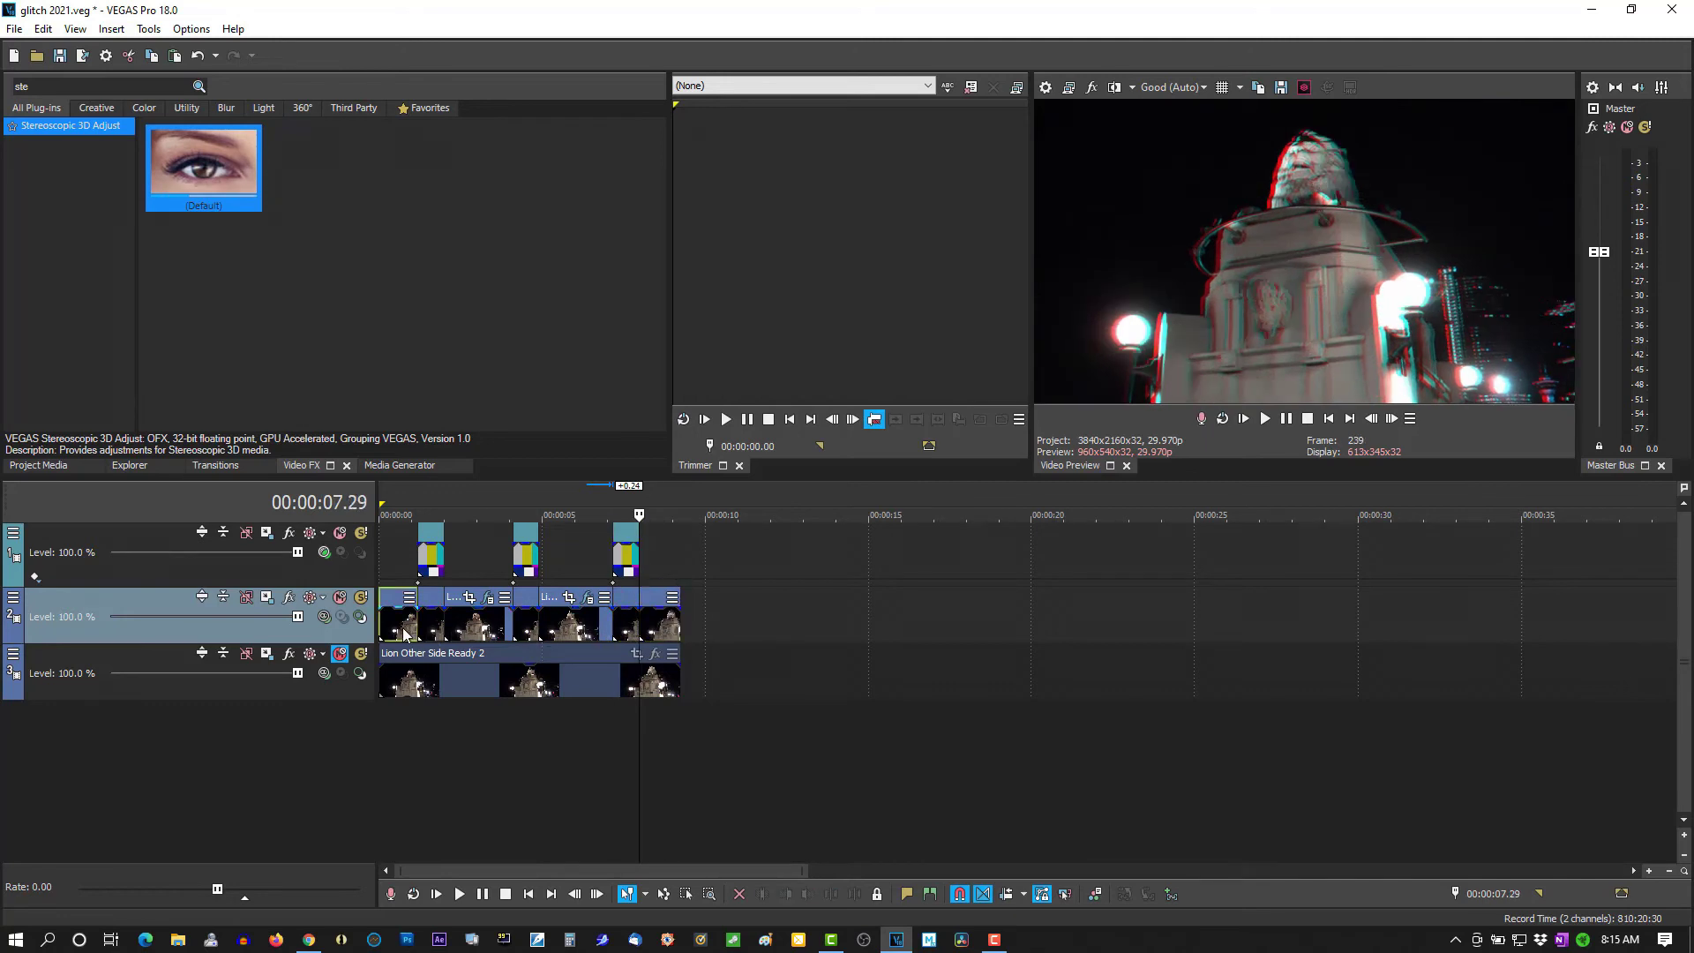
{"action": "left_click", "coordinate": [459, 635]}
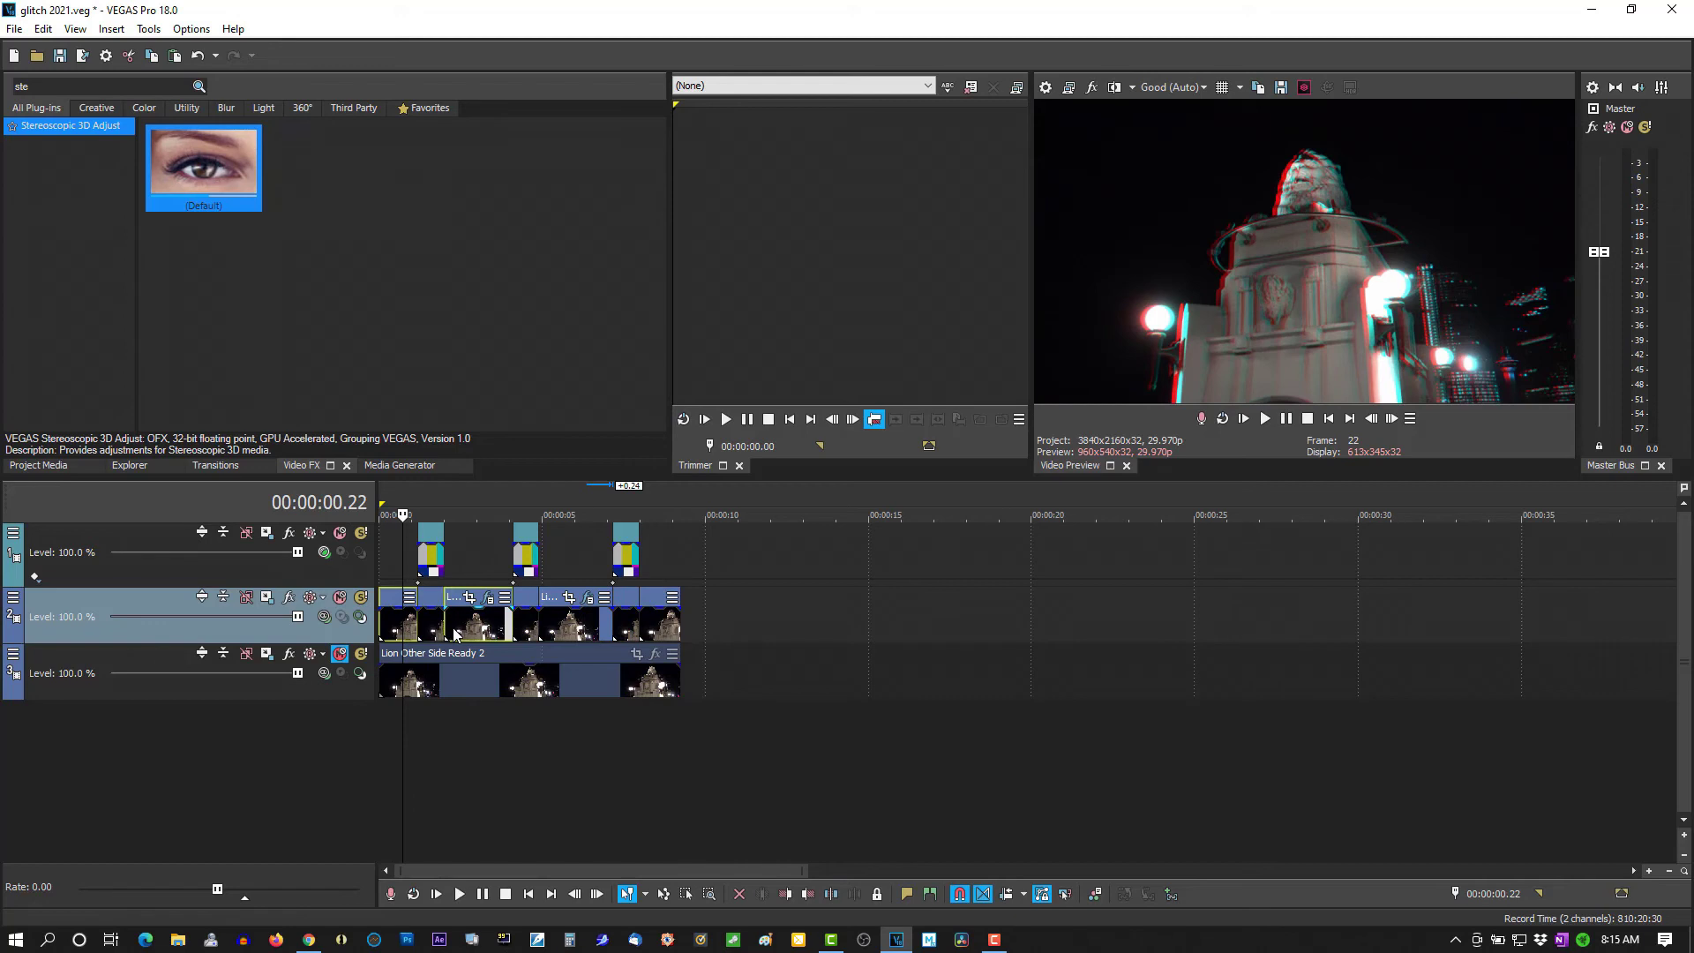
{"action": "left_click", "coordinate": [555, 632]}
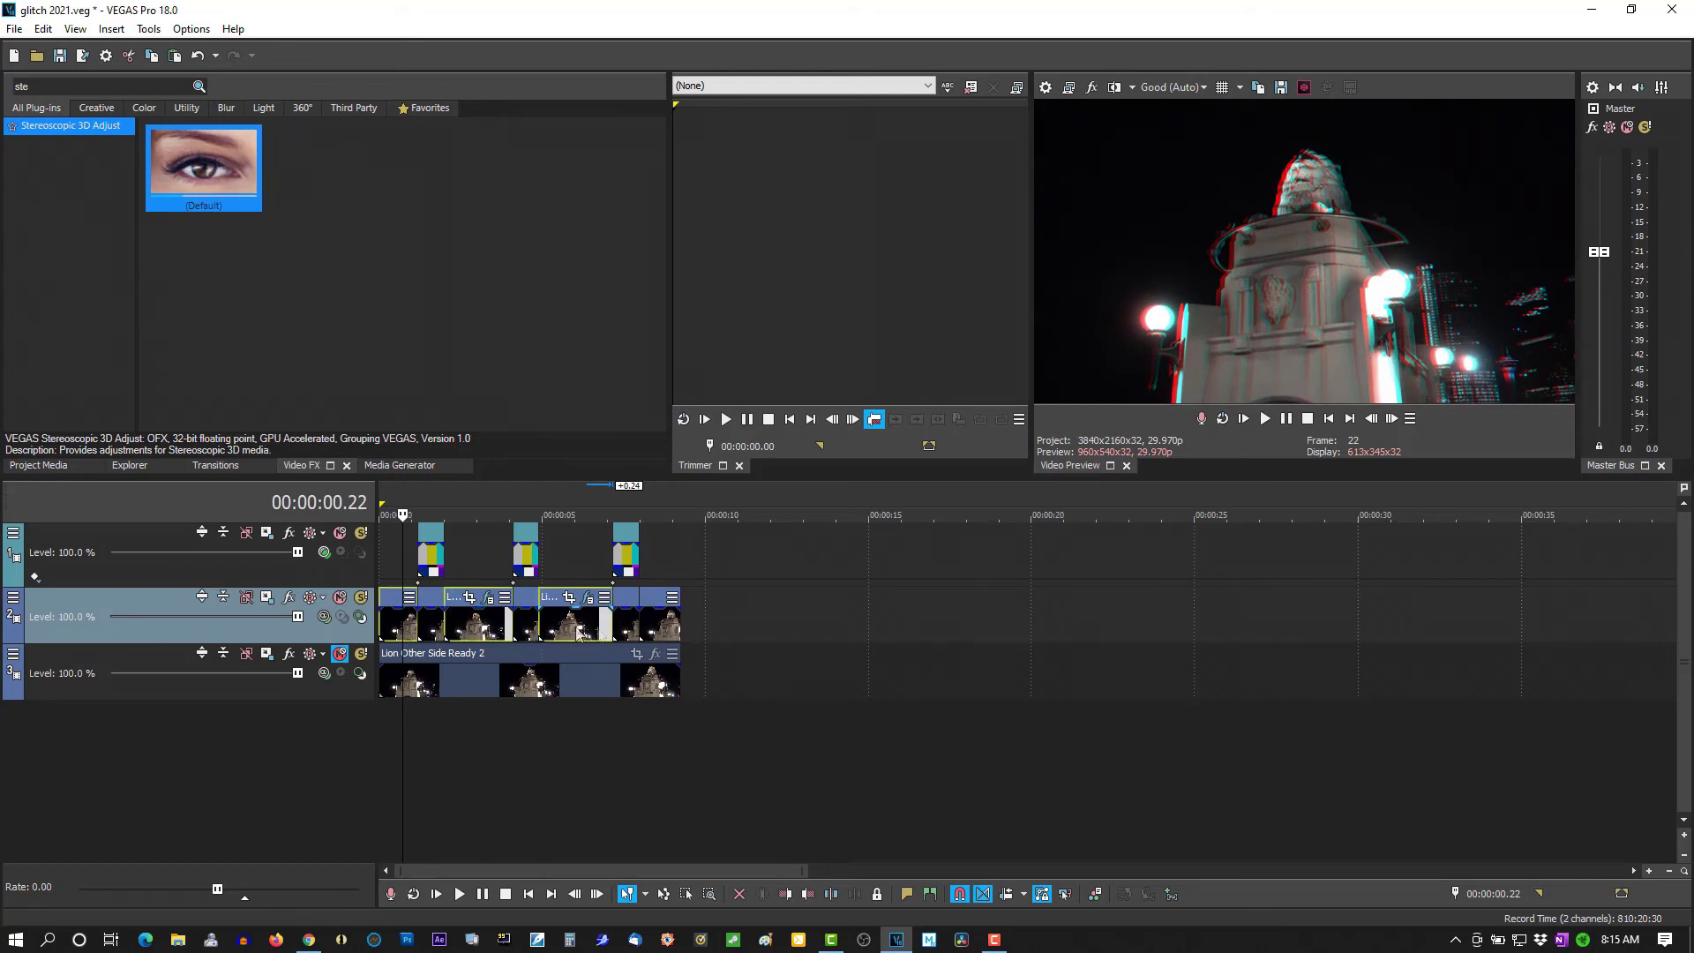
{"action": "left_click", "coordinate": [653, 632]}
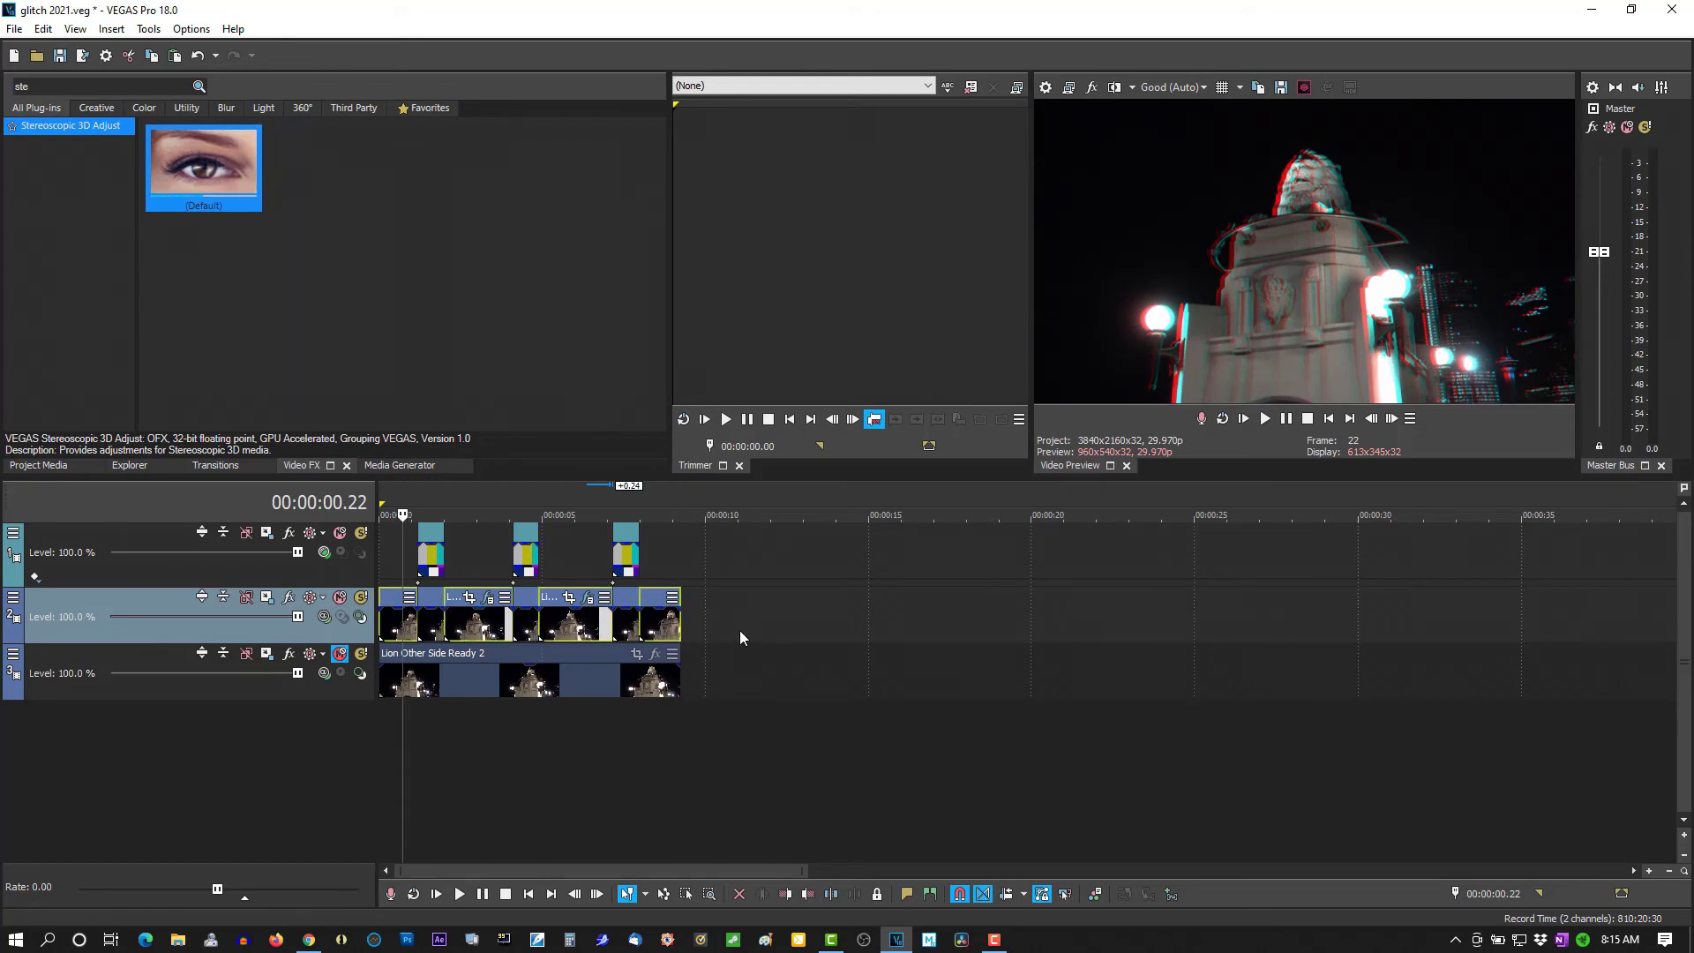
{"action": "key", "text": "Delete"}
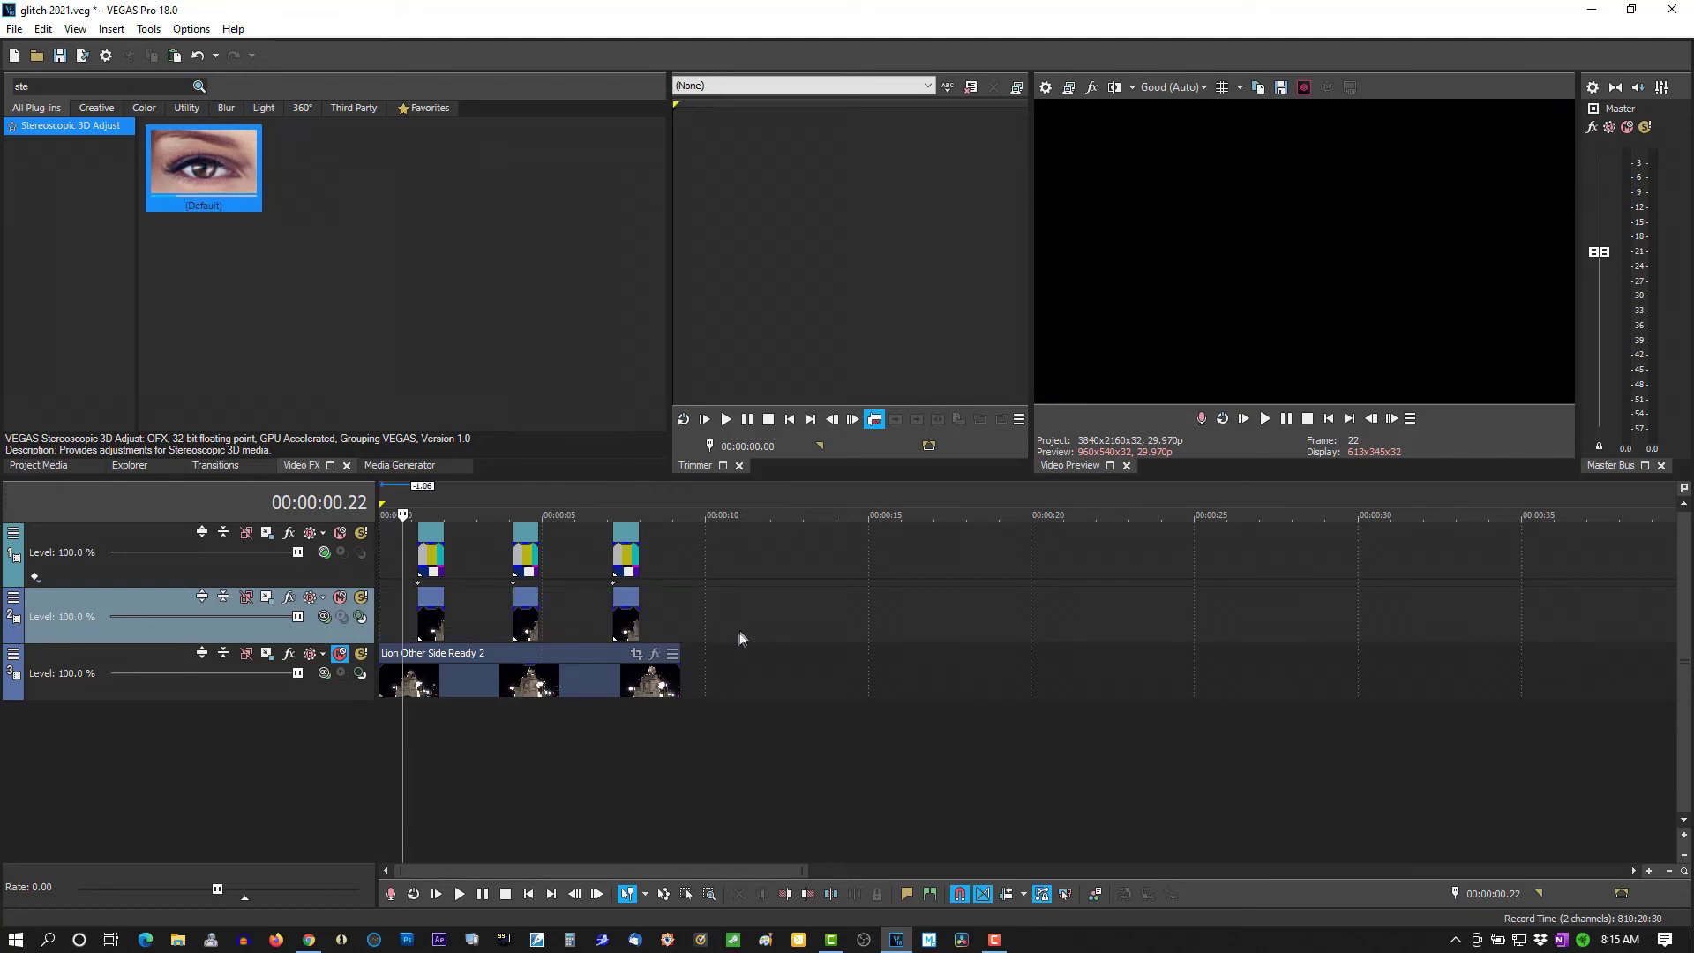
- Unmute track 3's plain lion footage, then play the sequence from the start to check the red/cyan glitch bursts
{"action": "left_click", "coordinate": [341, 653]}
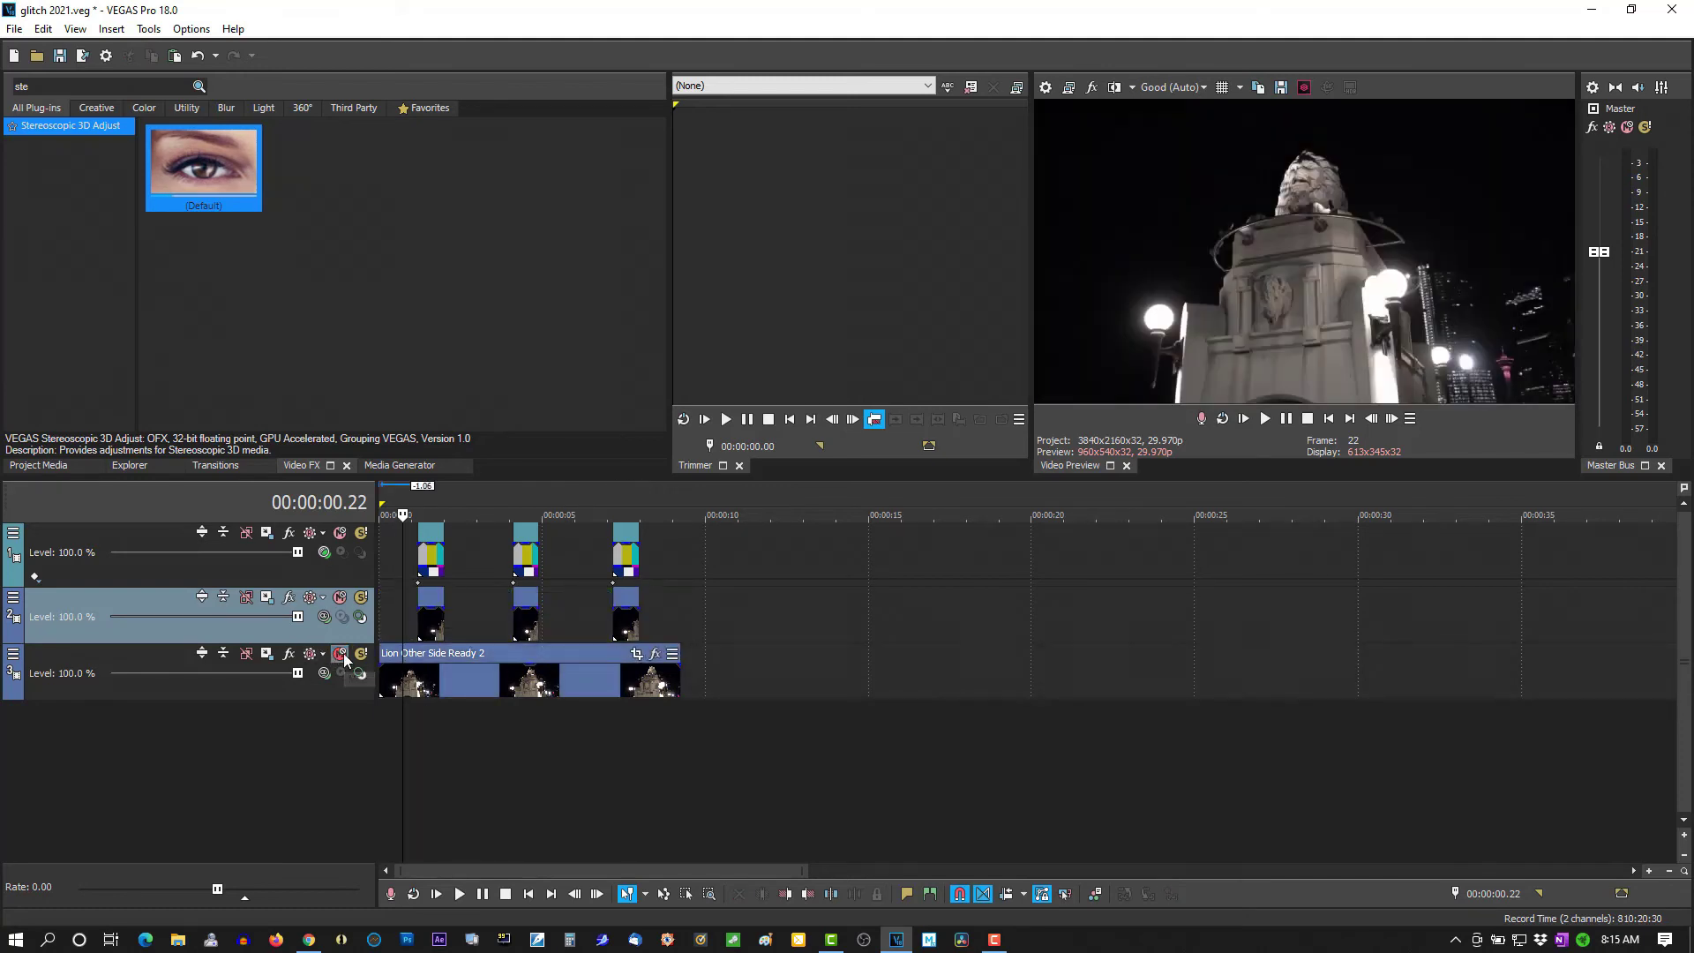
{"action": "left_click", "coordinate": [1328, 418]}
{"action": "left_click", "coordinate": [1270, 417]}
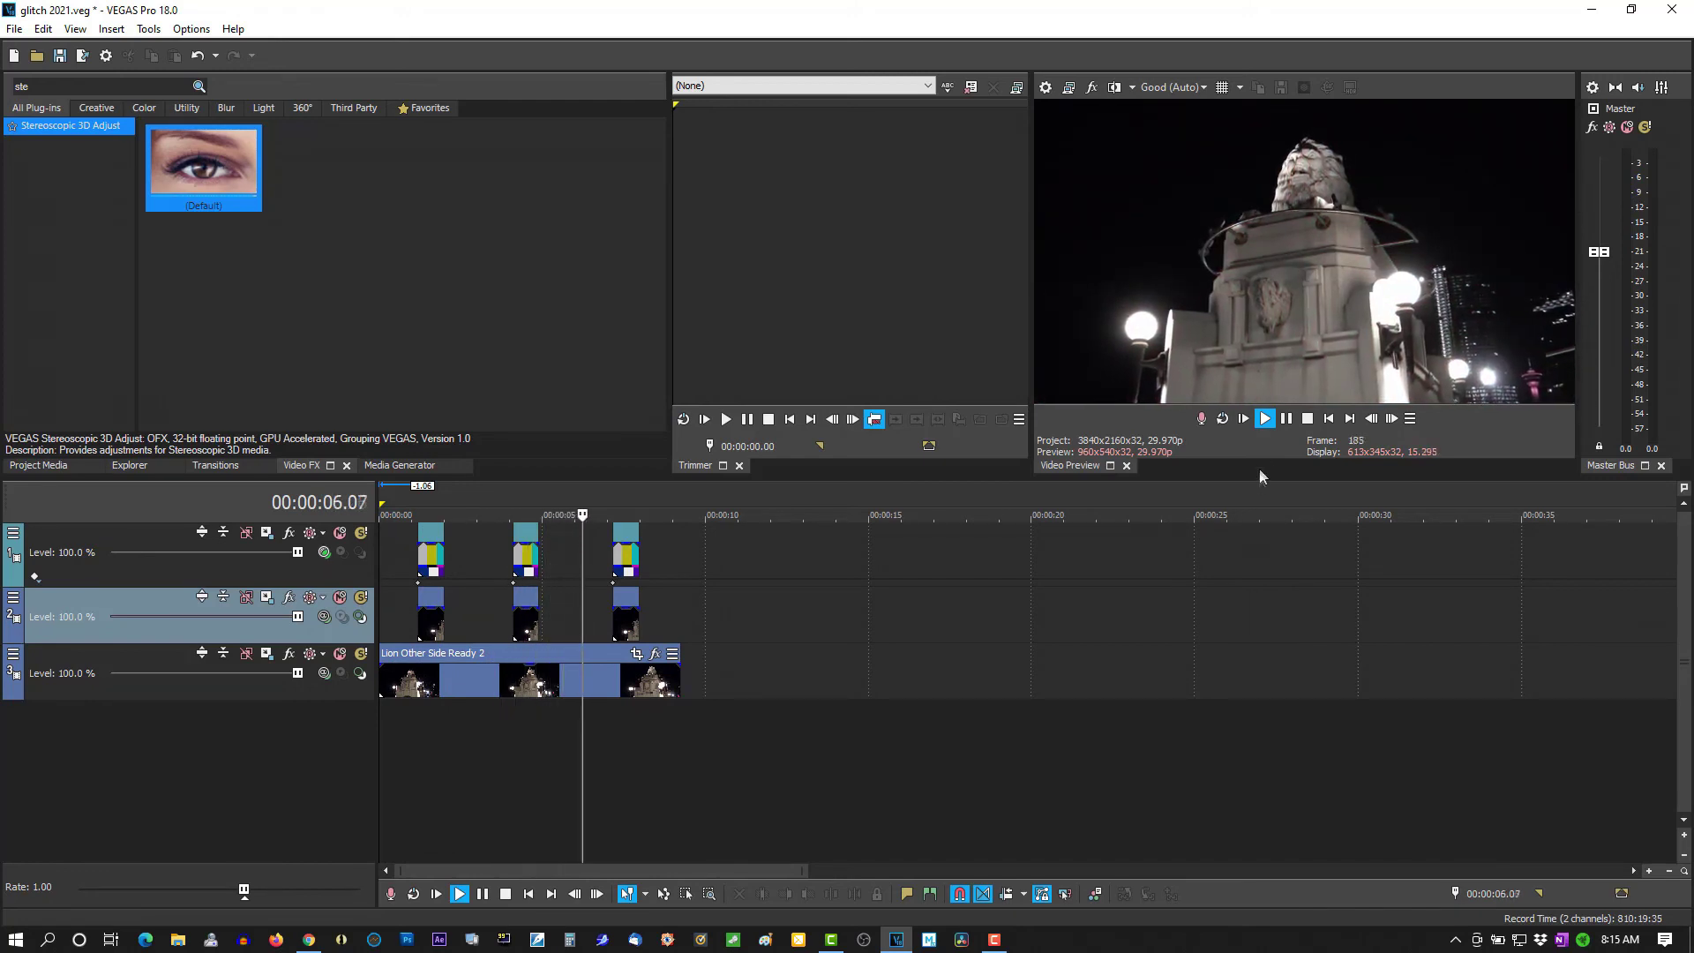
{"action": "left_click", "coordinate": [1286, 419]}
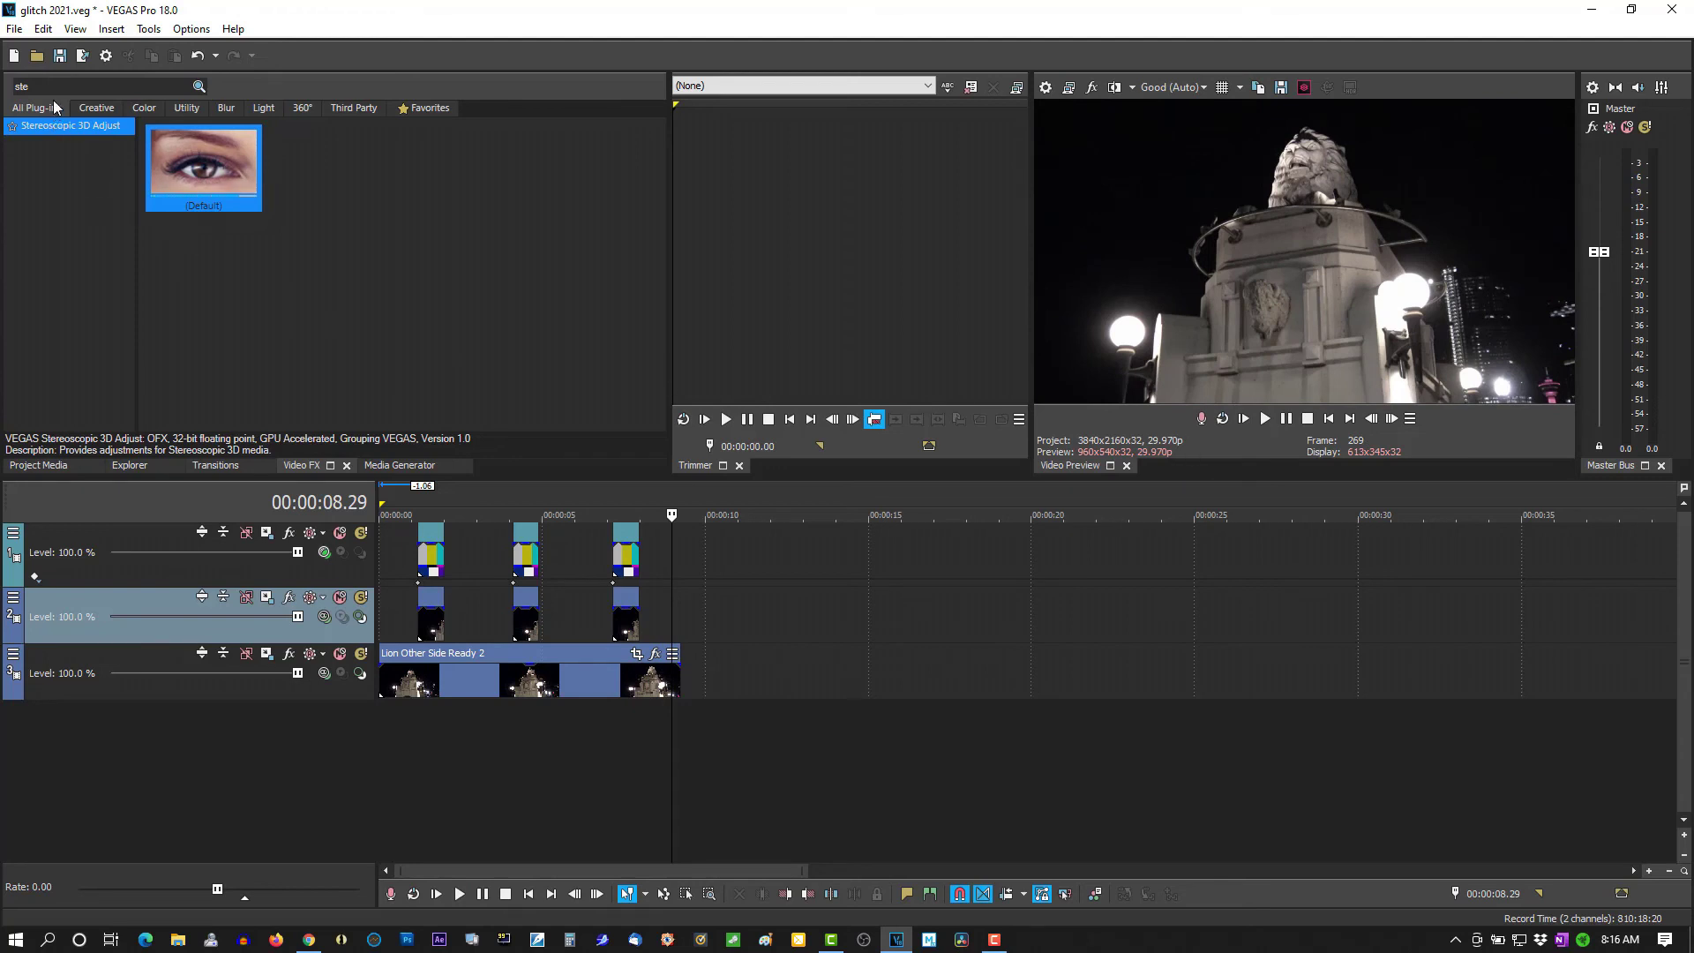
- Search the Video FX list for 'con' and pick the Brightness and Contrast effect
{"action": "left_click_drag", "start_coordinate": [32, 87], "coordinate": [2, 86]}
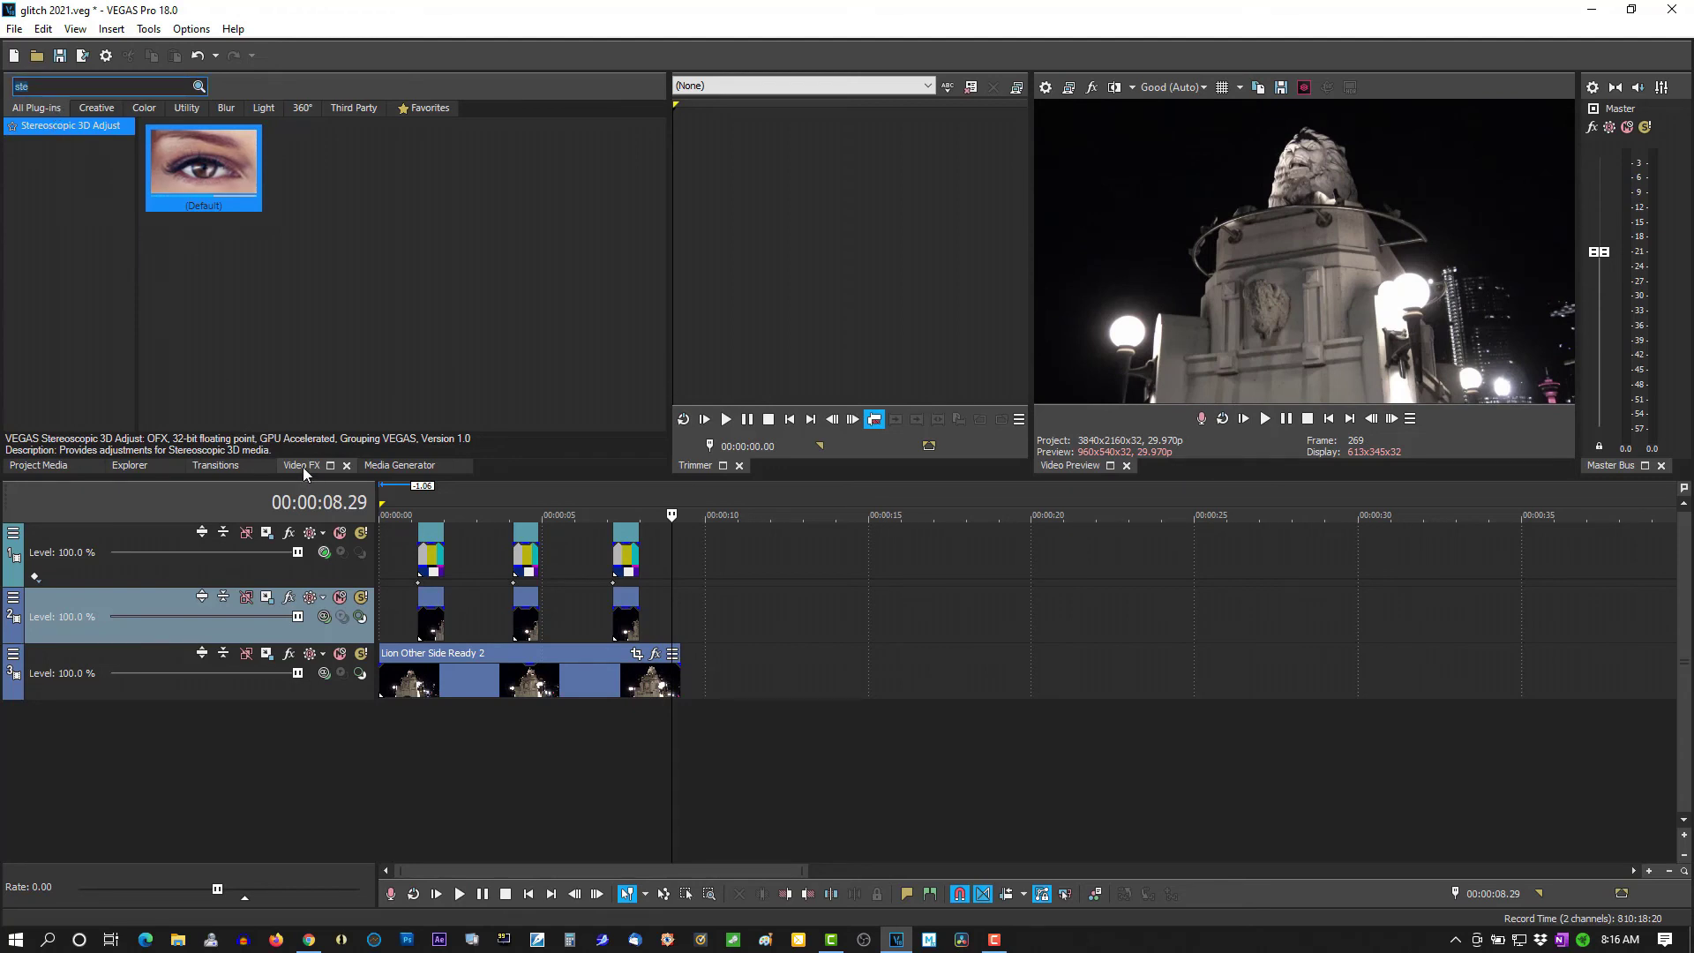
{"action": "left_click_drag", "start_coordinate": [39, 87], "coordinate": [3, 85]}
{"action": "type", "text": "co"}
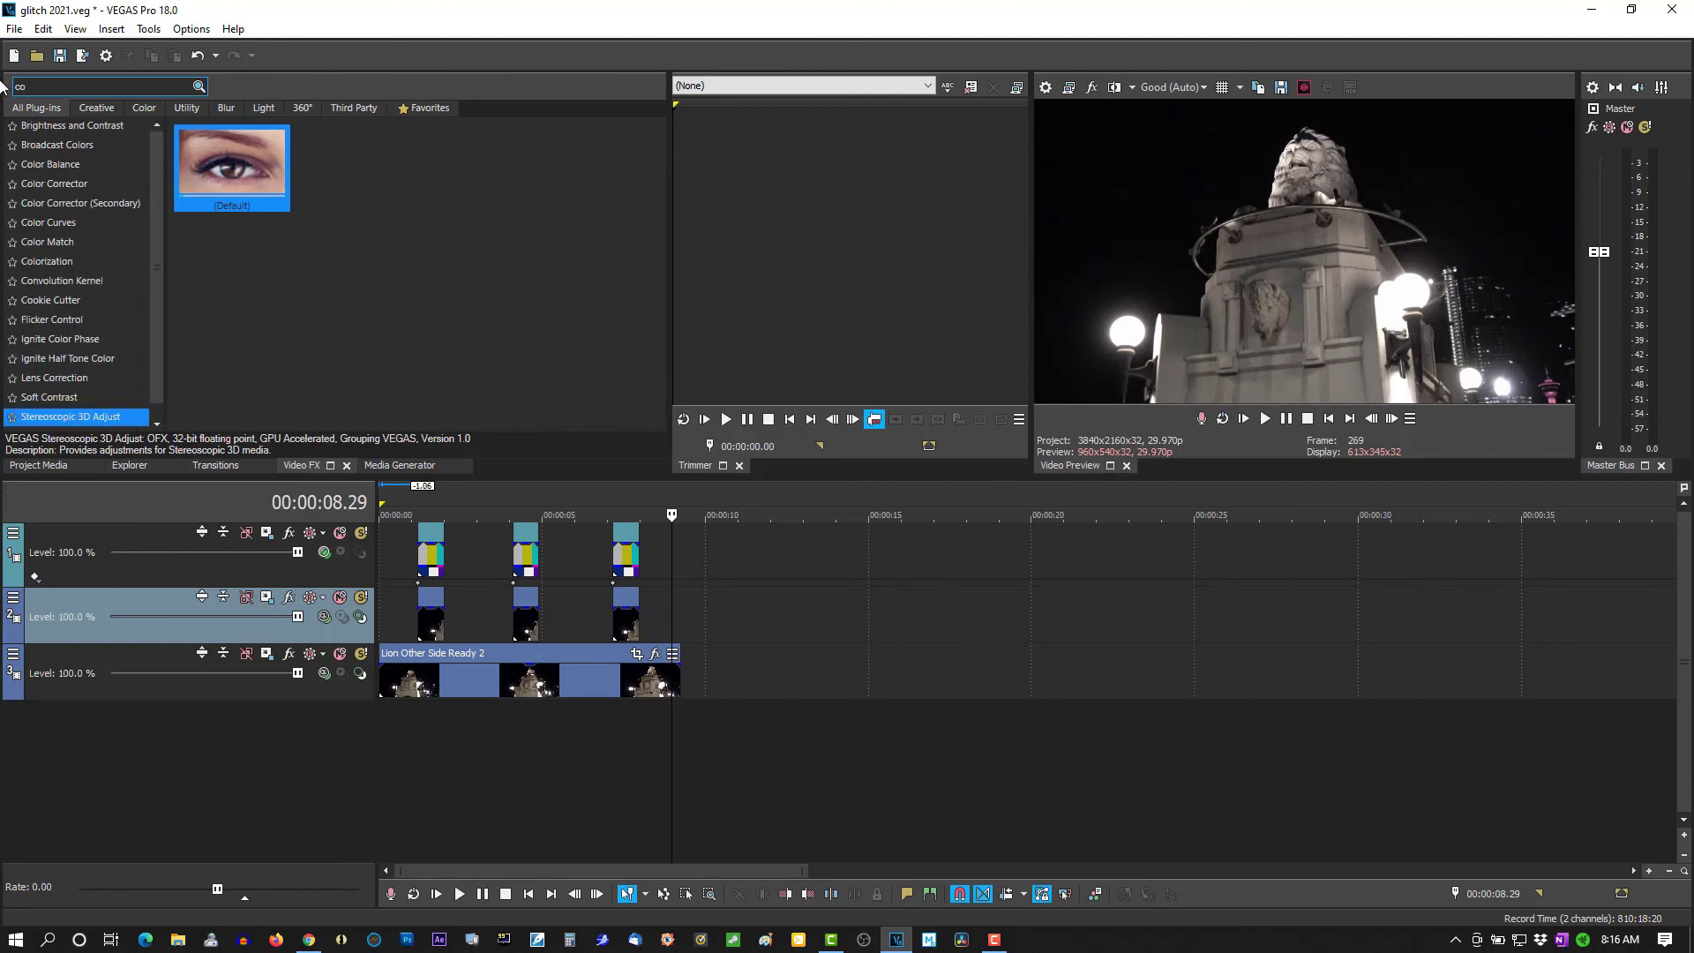
{"action": "type", "text": "n"}
{"action": "left_click", "coordinate": [62, 125]}
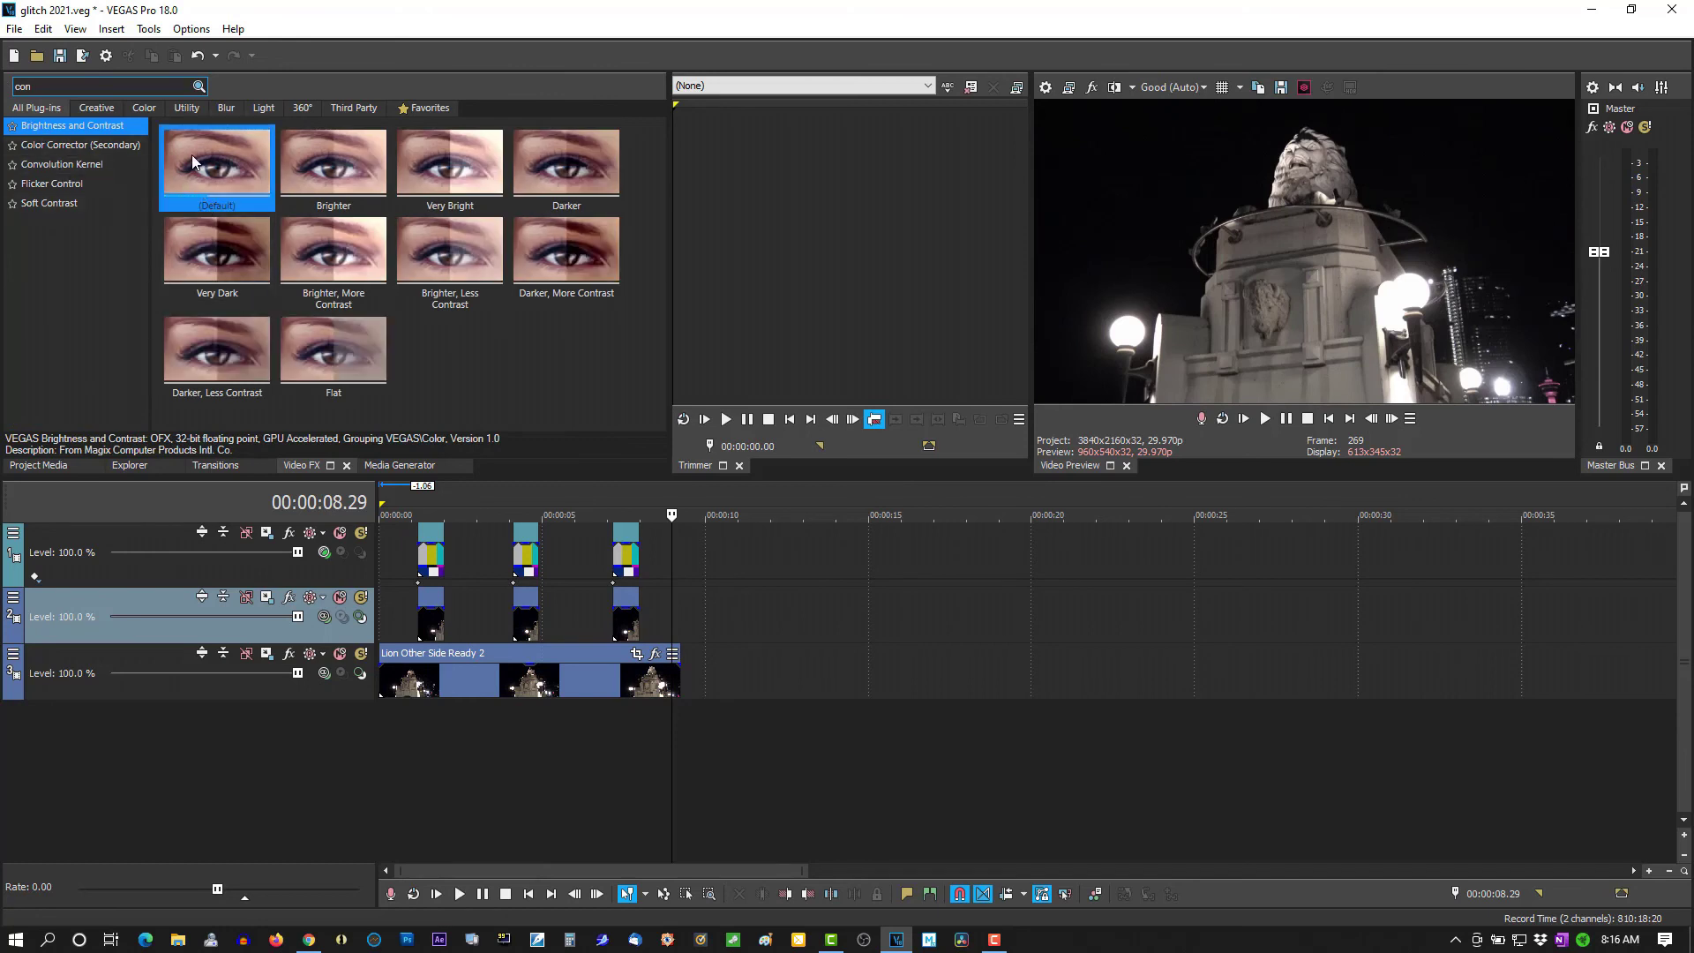
- Drop the Default preset onto the Lion Other Side Ready 2 event and raise contrast to 0.265
{"action": "left_click_drag", "start_coordinate": [187, 129], "coordinate": [402, 599]}
{"action": "left_click_drag", "start_coordinate": [417, 687], "coordinate": [416, 687]}
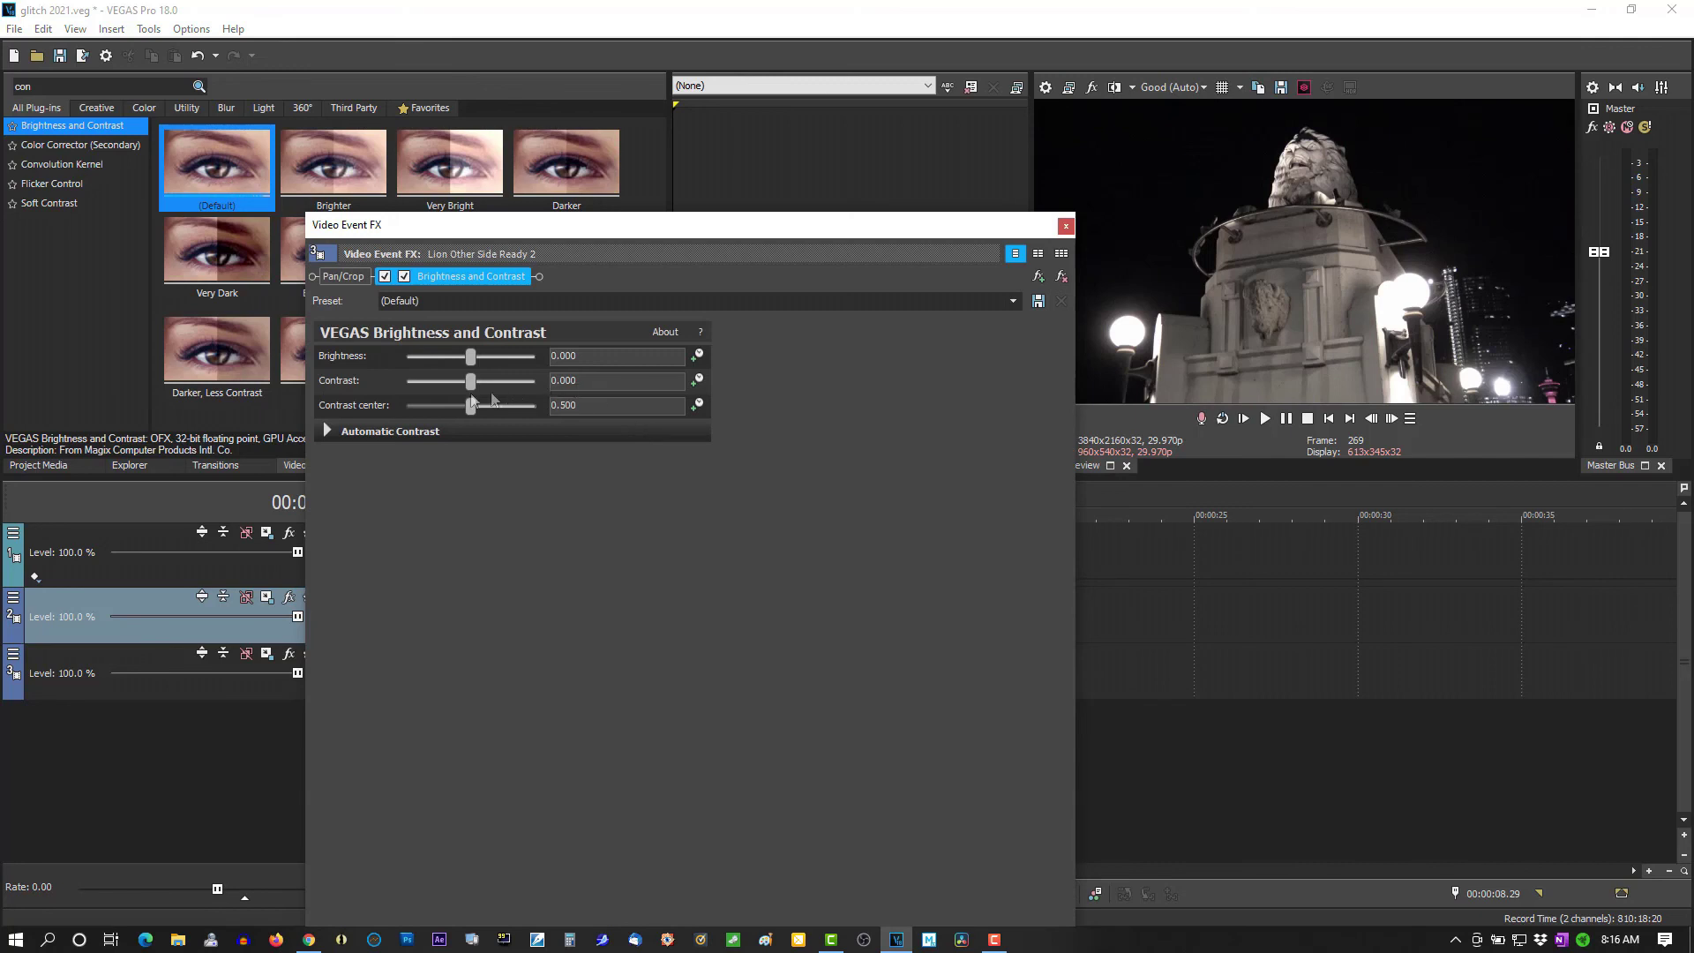
{"action": "left_click_drag", "start_coordinate": [472, 386], "coordinate": [488, 394]}
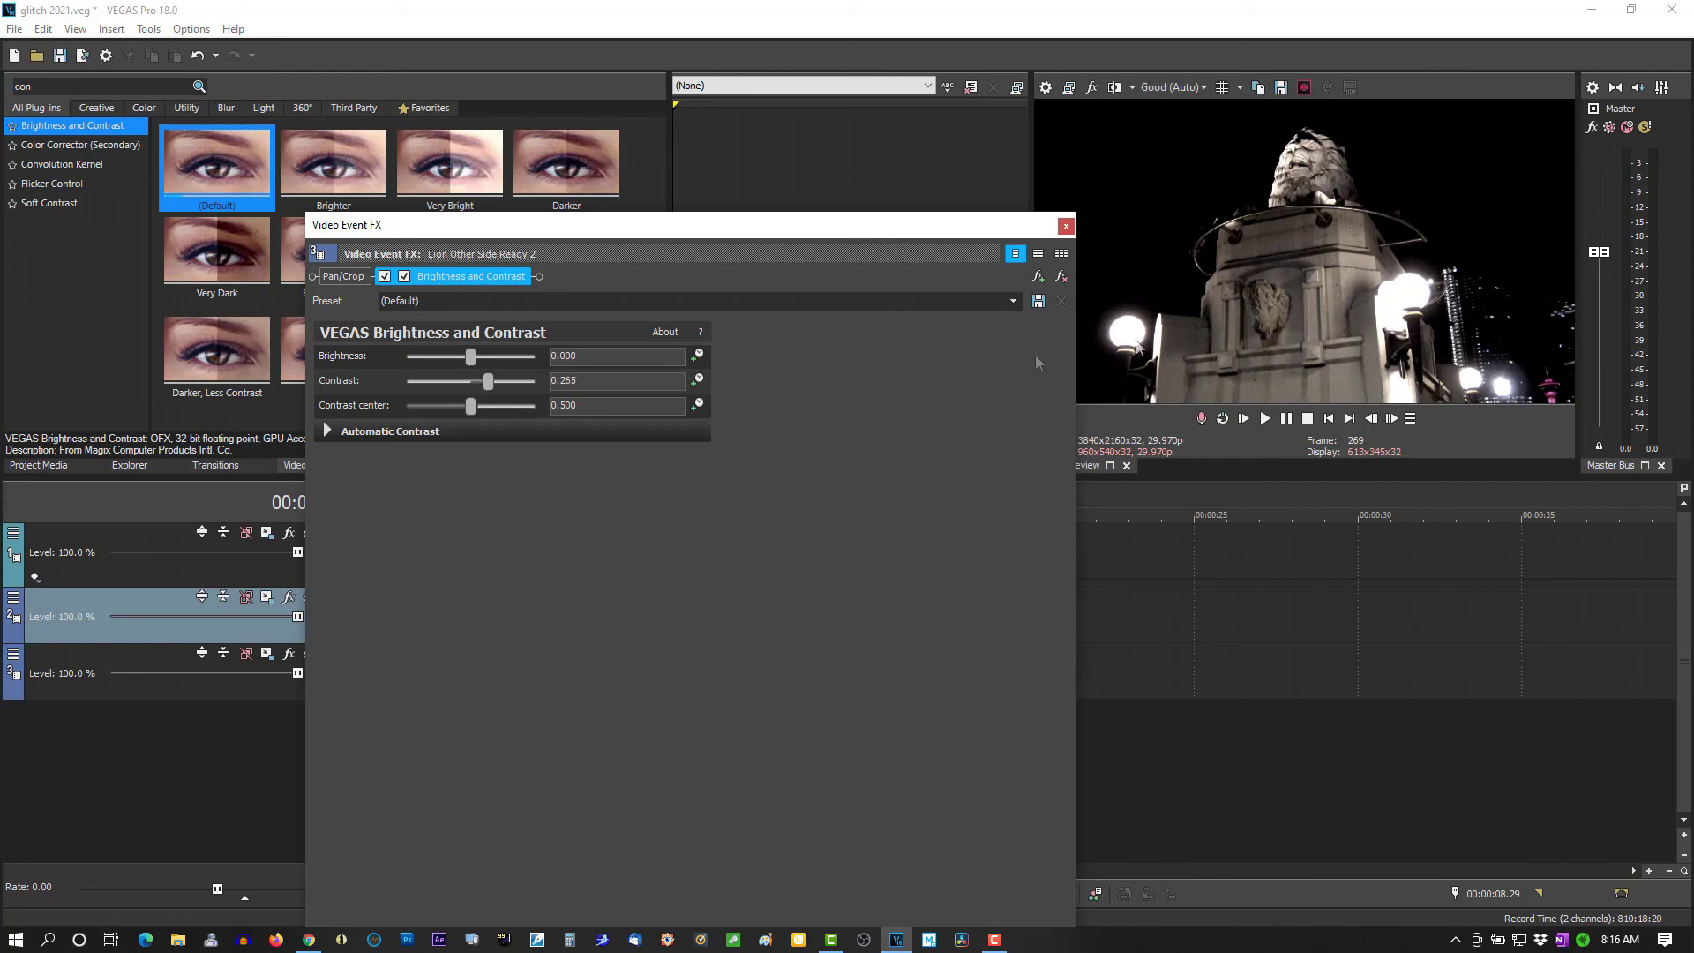
{"action": "left_click", "coordinate": [1065, 228]}
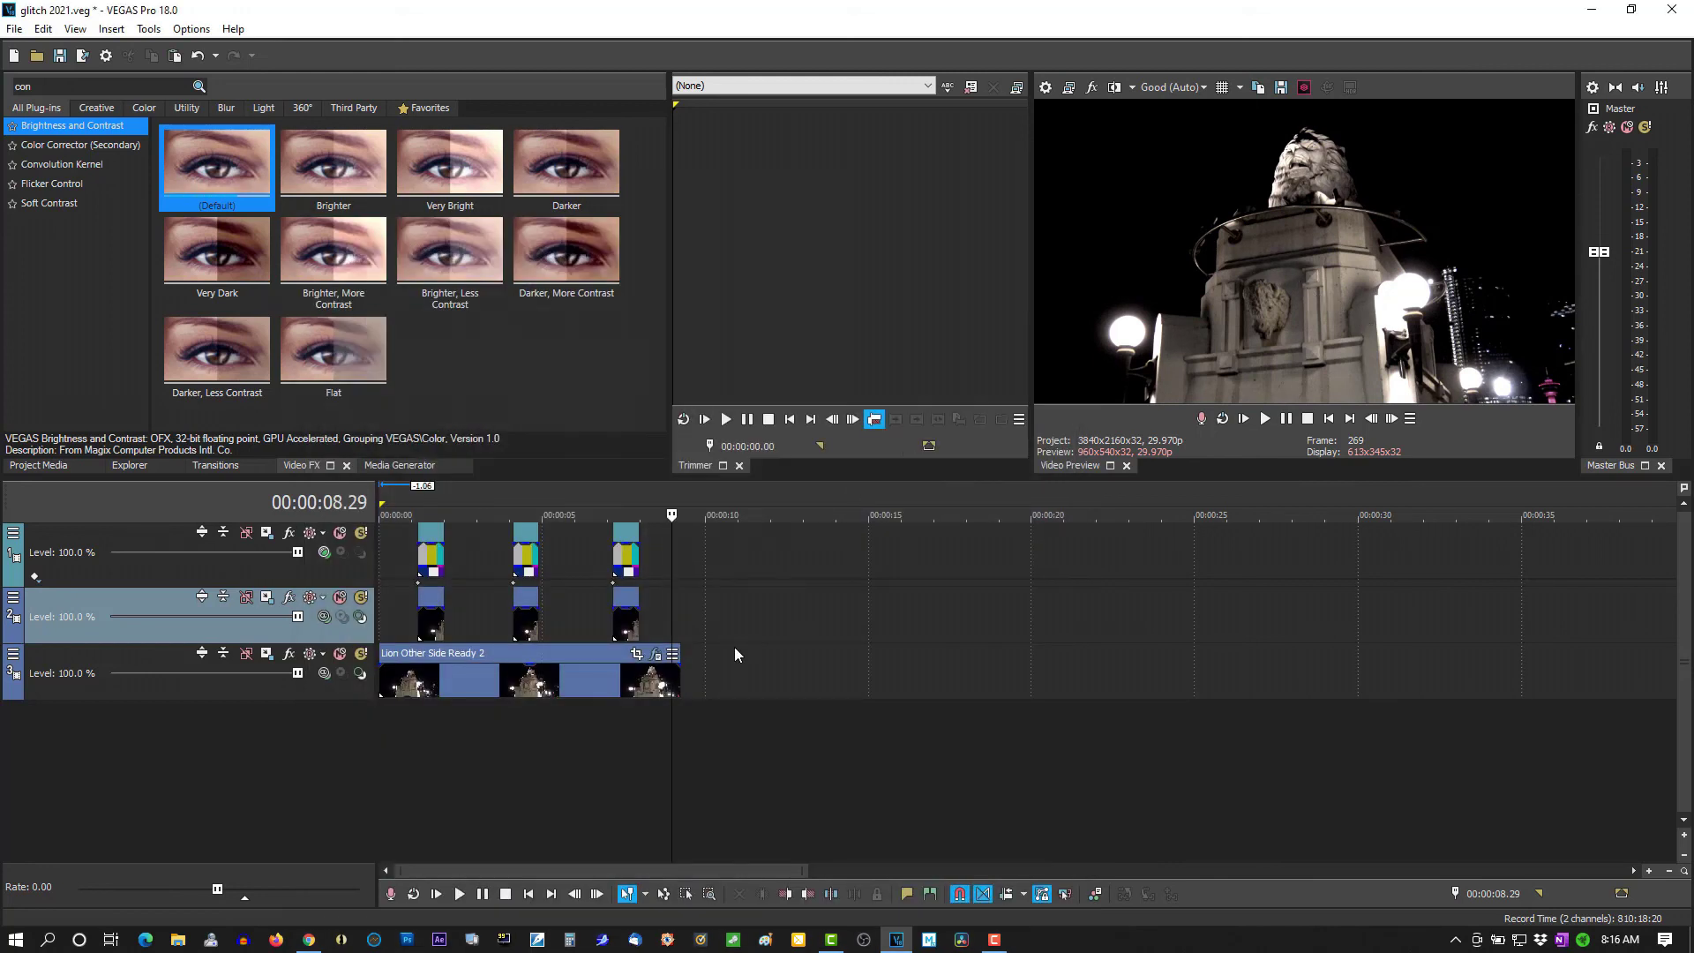